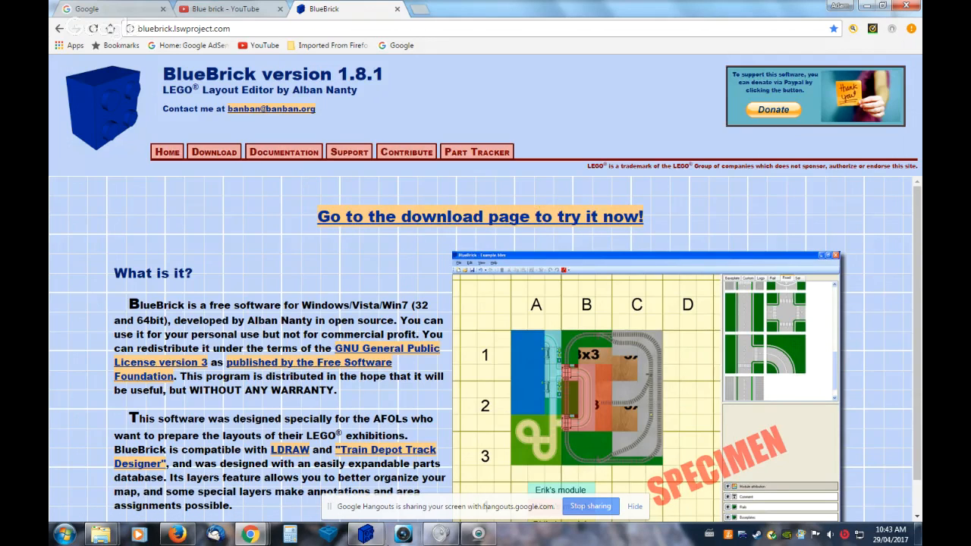
# Switch to the BlueBrick window with the untitled layout
pyautogui.moveTo(365, 540)
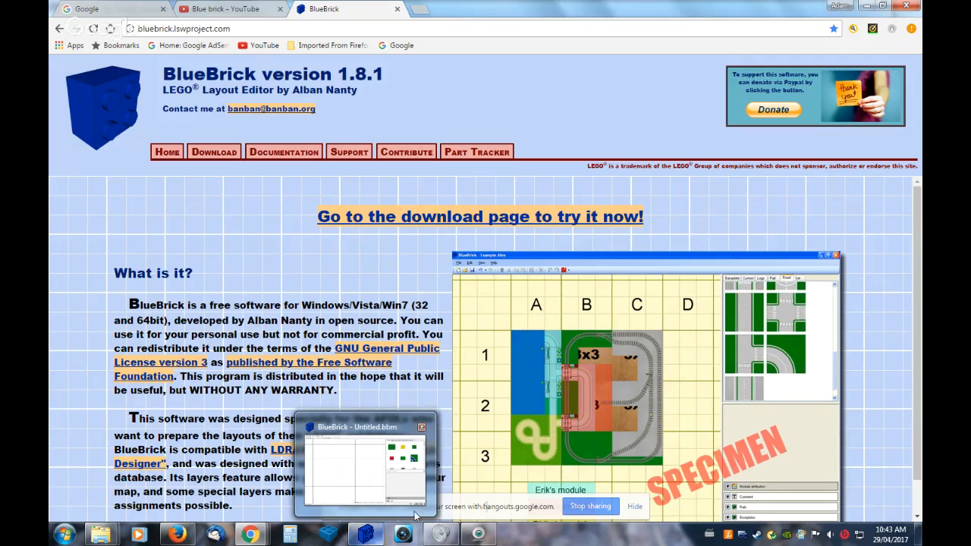
pyautogui.click(371, 540)
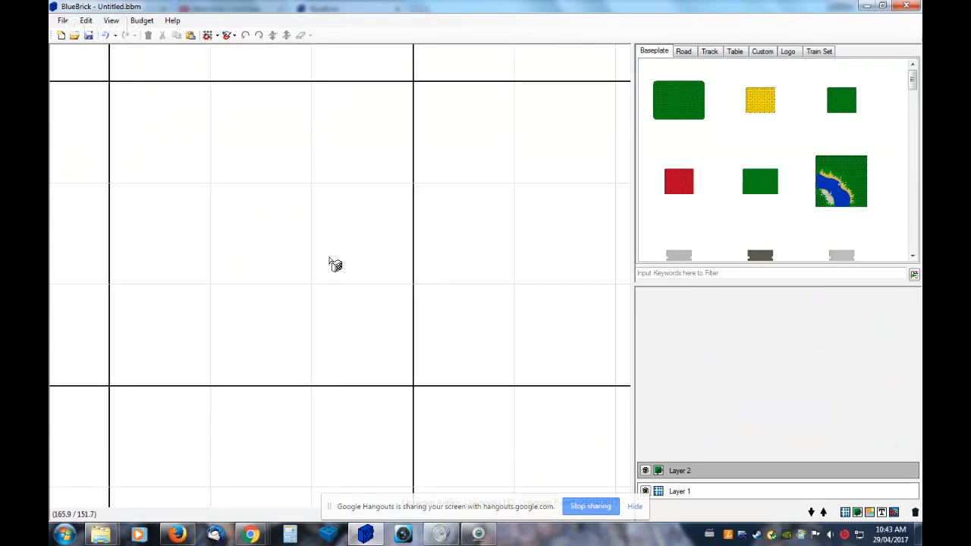
pyautogui.scroll(-3, 336, 271)
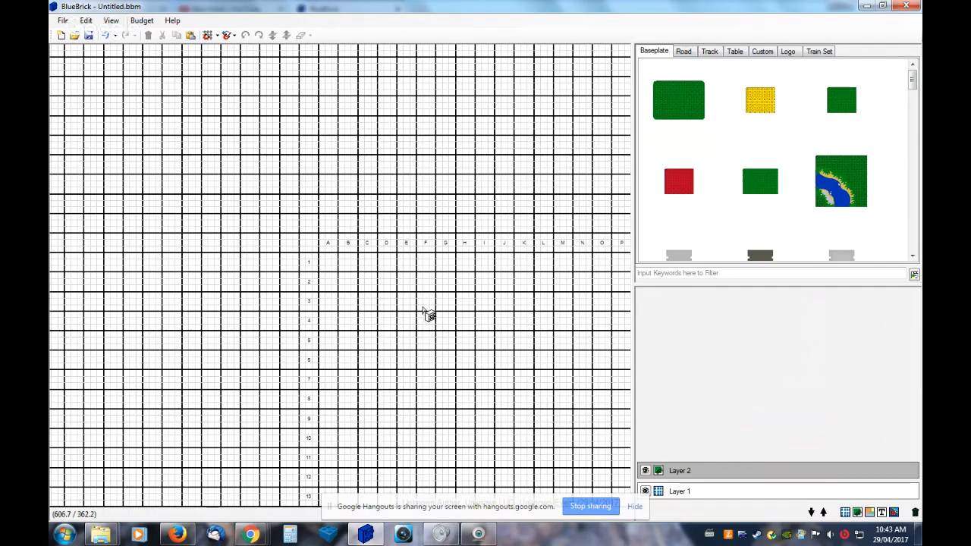
pyautogui.scroll(1, 390, 306)
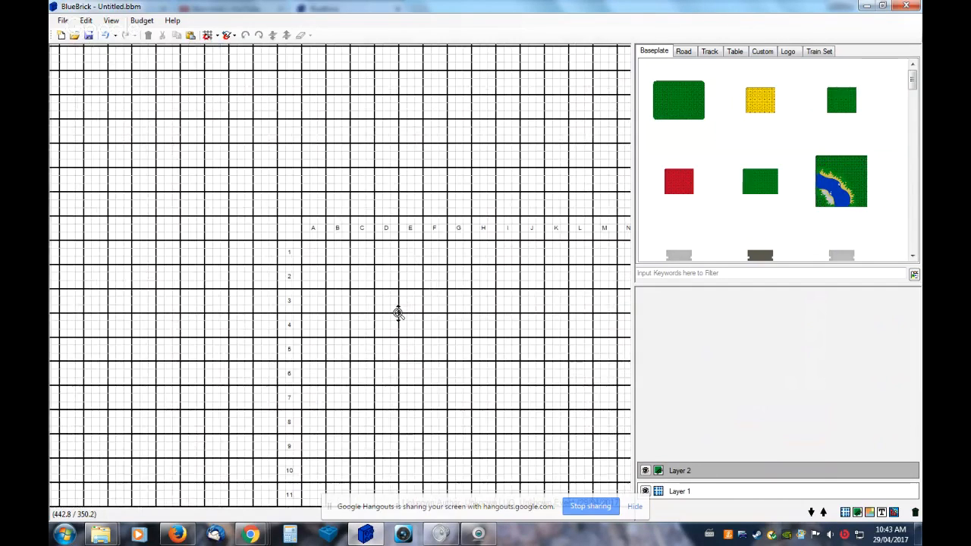
pyautogui.scroll(3, 398, 314)
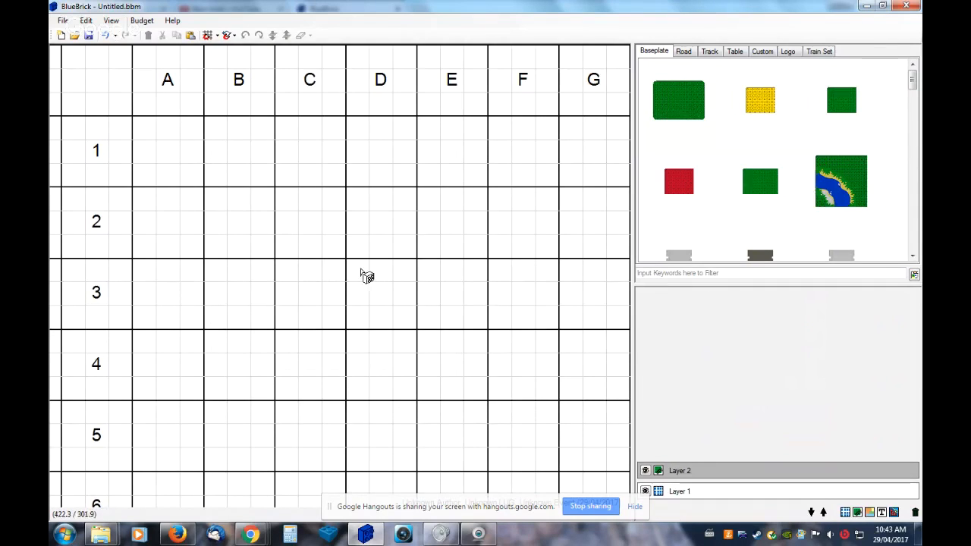
pyautogui.scroll(1, 409, 263)
pyautogui.scroll(-2, 367, 264)
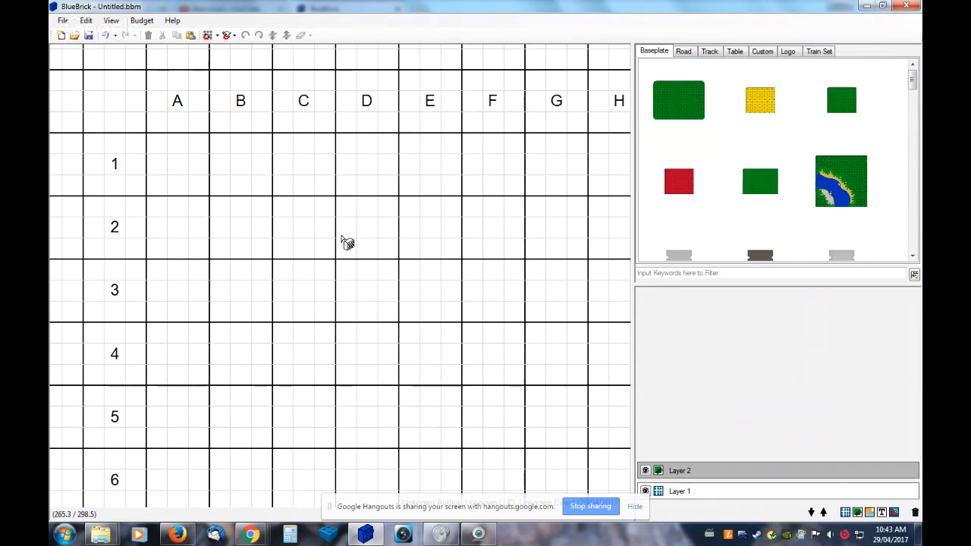
# Place two 180cm x 80cm EU tables one above the other, starting at column A in rows 2 and 3
pyautogui.click(736, 51)
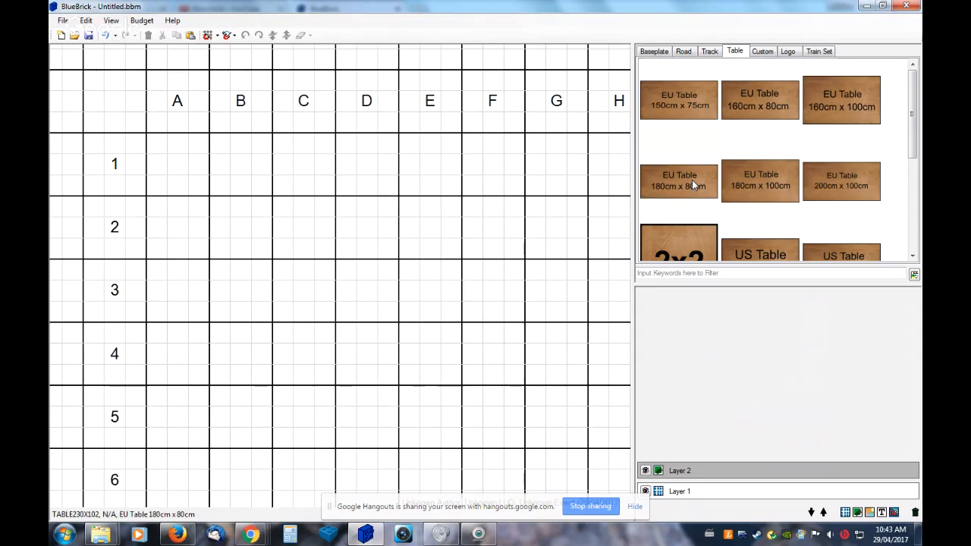
pyautogui.moveTo(692, 180); pyautogui.dragTo(227, 296)
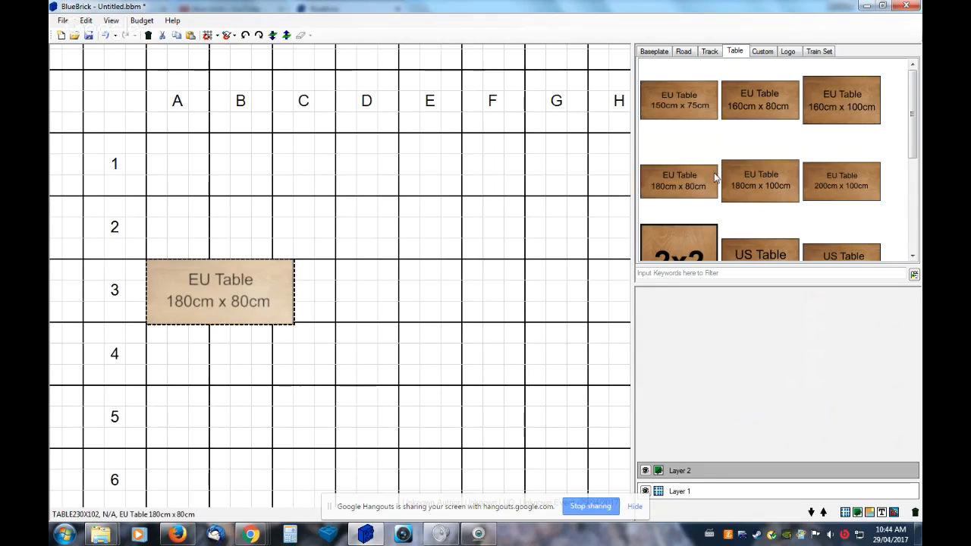
pyautogui.moveTo(657, 191); pyautogui.dragTo(226, 233)
pyautogui.scroll(2, 215, 334)
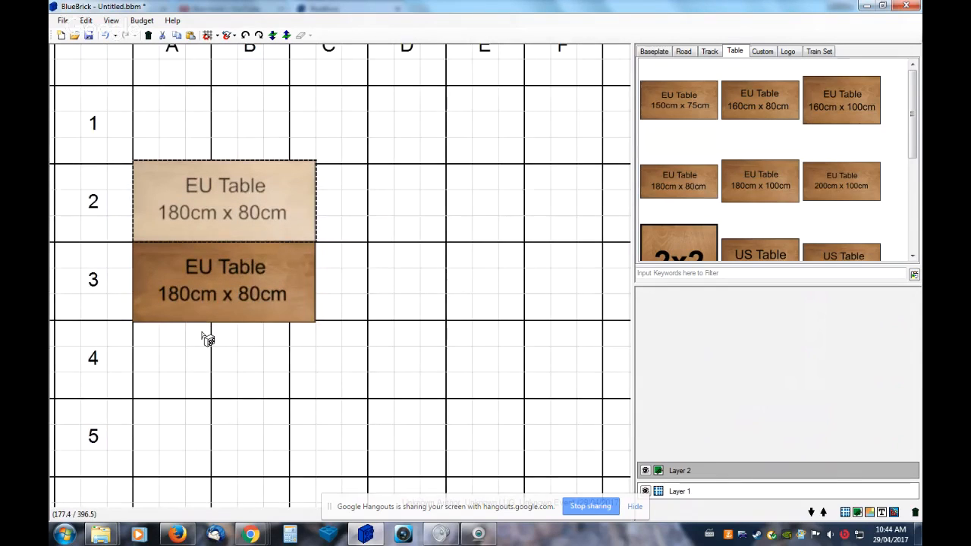
pyautogui.scroll(-1, 182, 315)
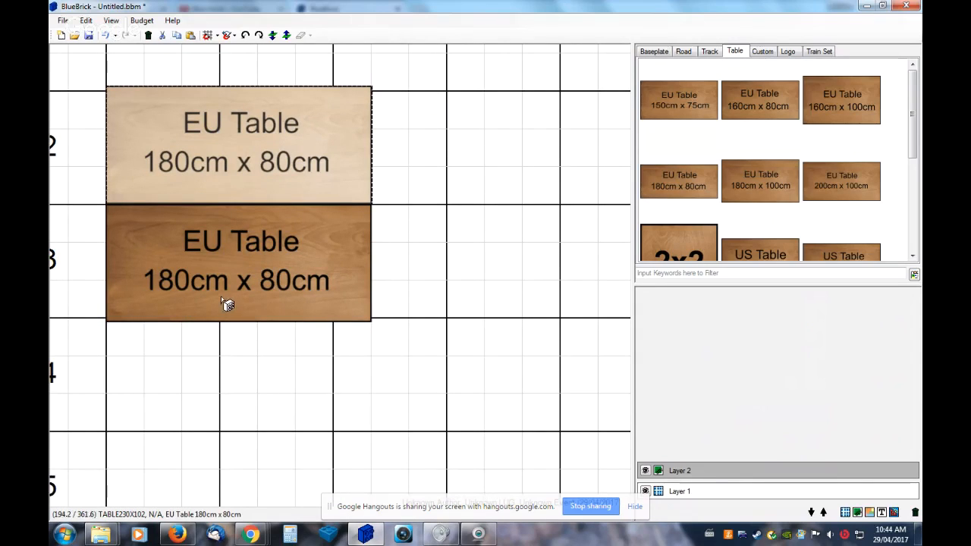
# Shift both tables slightly upward, keeping them flush, so the lower table ends on row 3's lower grid line
pyautogui.moveTo(244, 189)
pyautogui.mouseDown()
pyautogui.moveTo(250, 177)
pyautogui.moveTo(242, 199)
pyautogui.mouseUp()
pyautogui.moveTo(209, 239); pyautogui.dragTo(200, 223)
pyautogui.click(230, 173)
pyautogui.moveTo(229, 174); pyautogui.dragTo(226, 175)
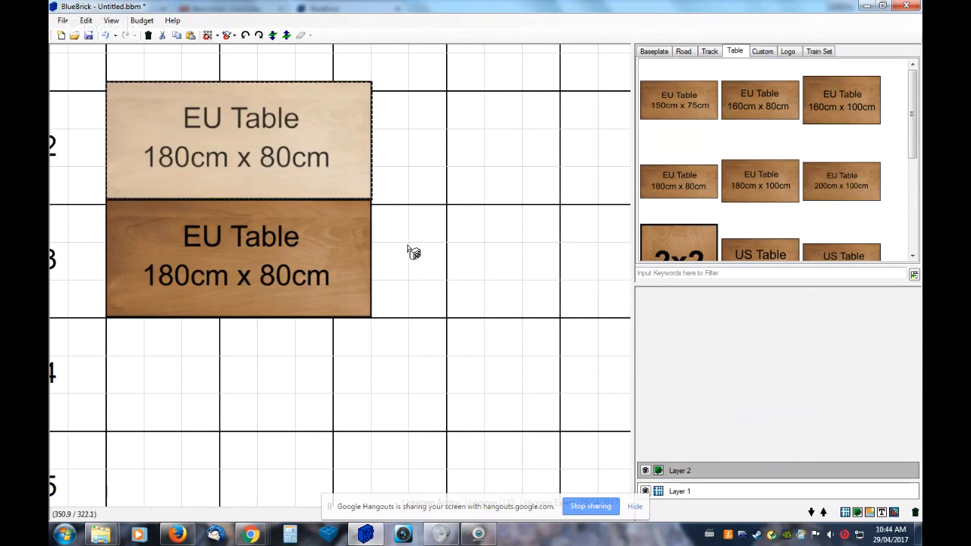
# Add a dark gray 6-stud straight road baseplate, rotate it horizontal and place it in the upper table's lower-left corner
pyautogui.click(686, 51)
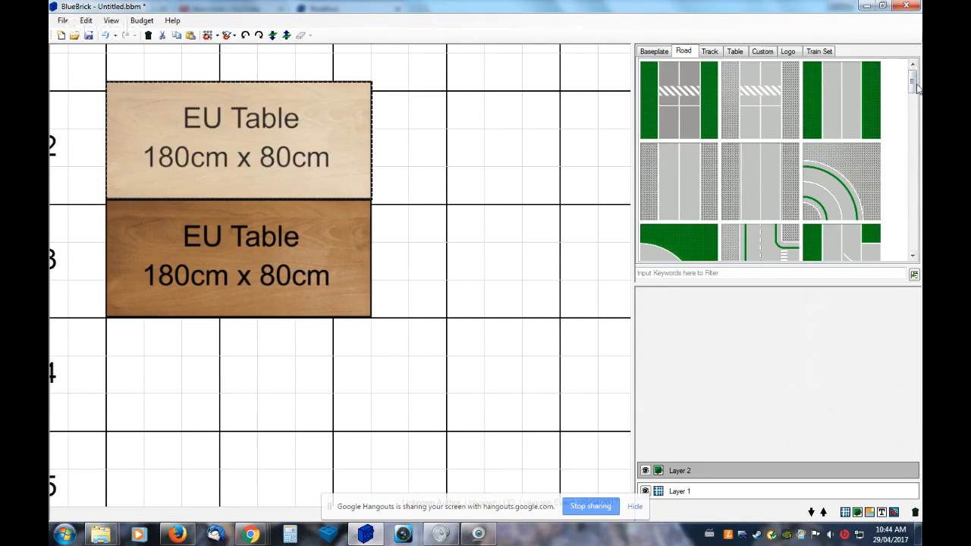
pyautogui.moveTo(914, 83); pyautogui.dragTo(898, 172)
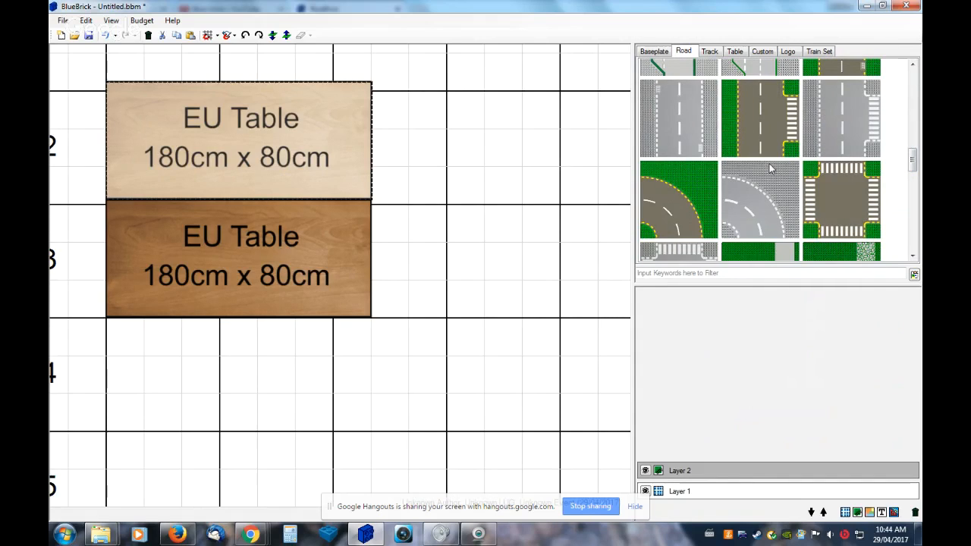
pyautogui.moveTo(683, 132); pyautogui.dragTo(451, 263)
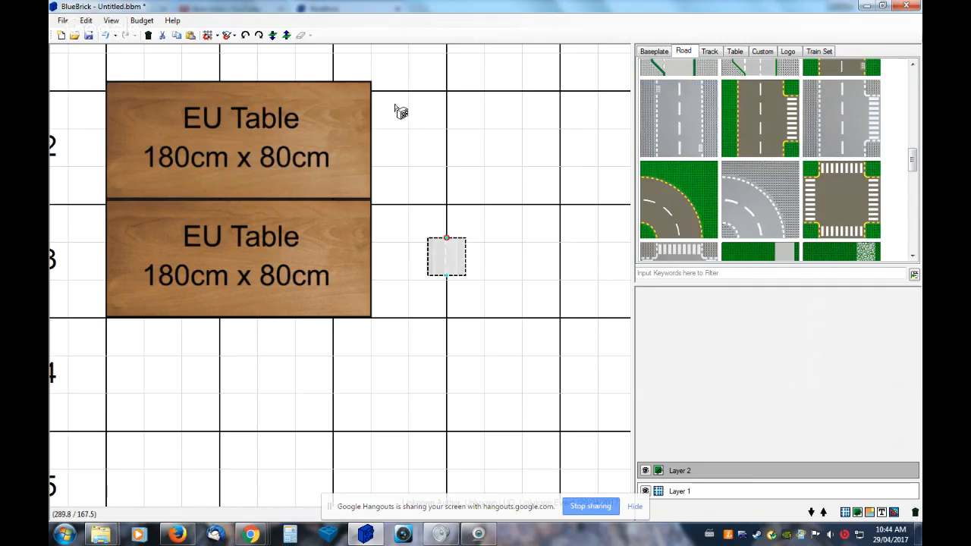
pyautogui.click(245, 35)
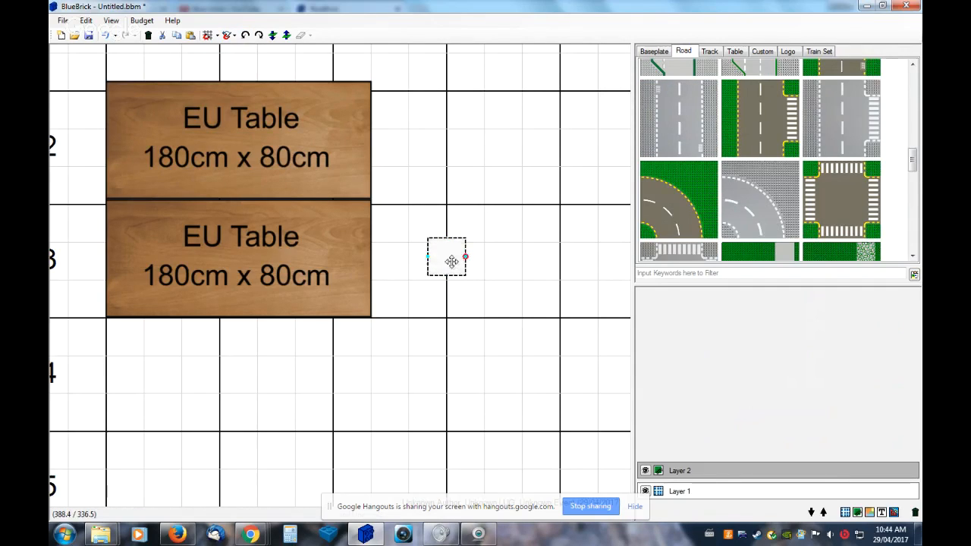
pyautogui.moveTo(451, 260); pyautogui.dragTo(129, 183)
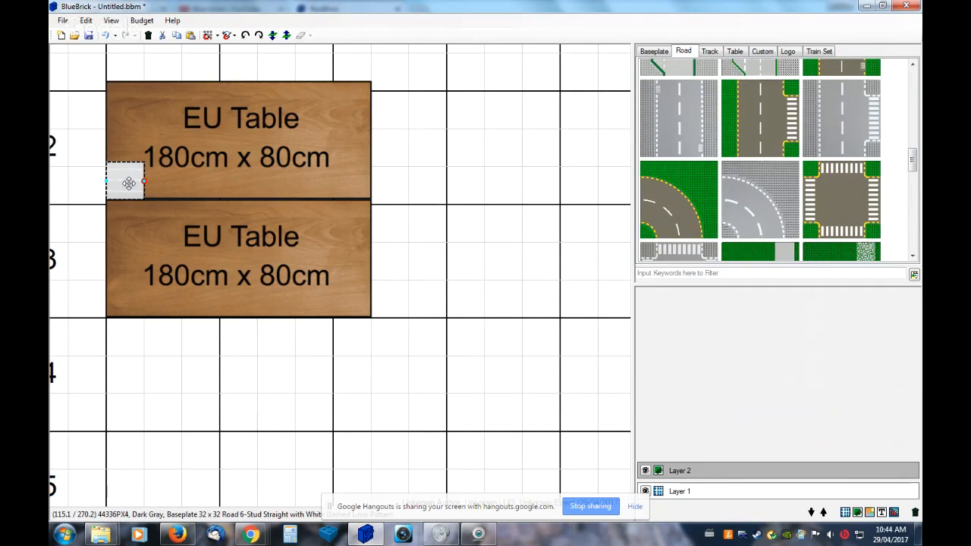
# Extend the road rightward with dark gray plates in this order: straight, T intersection, straight, T intersection
pyautogui.scroll(1, 135, 188)
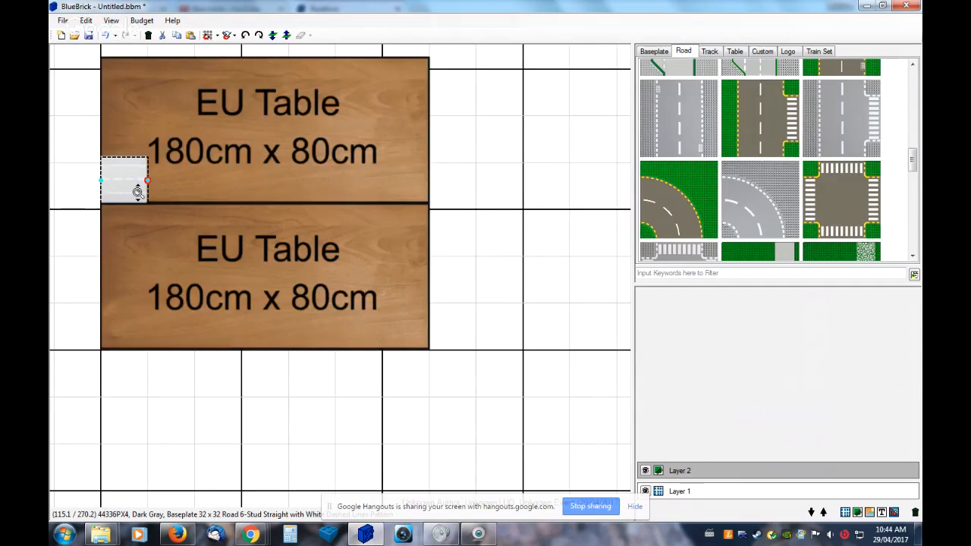
pyautogui.scroll(3, 137, 192)
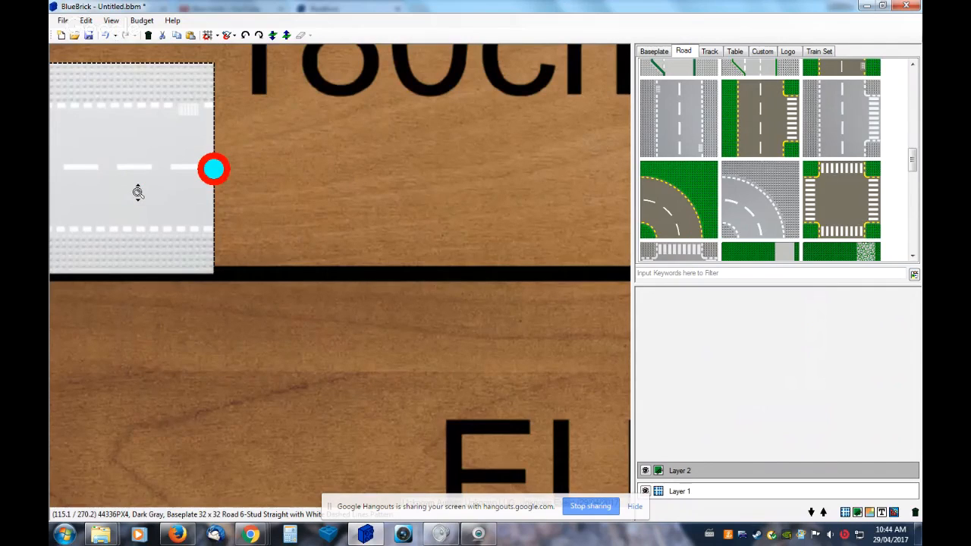
pyautogui.scroll(-1, 137, 192)
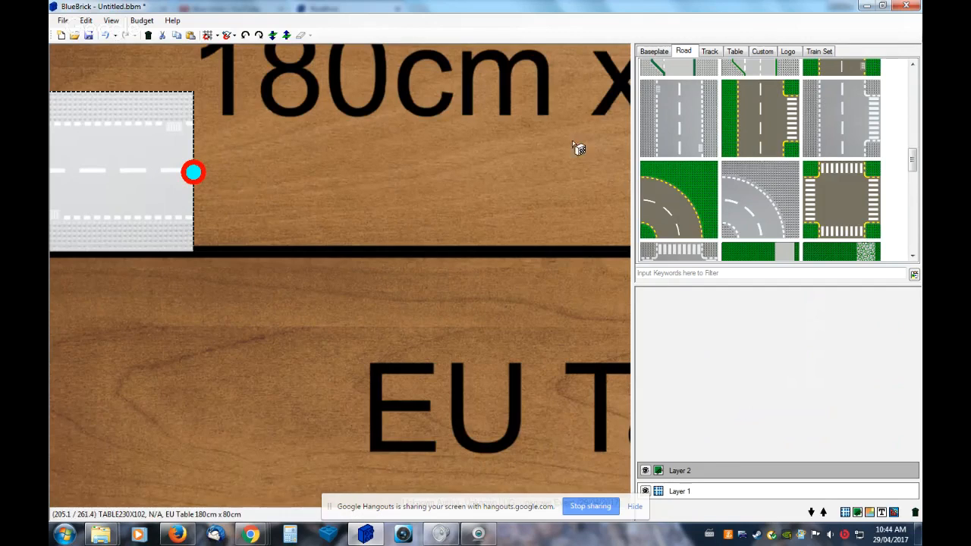
pyautogui.doubleClick(677, 99)
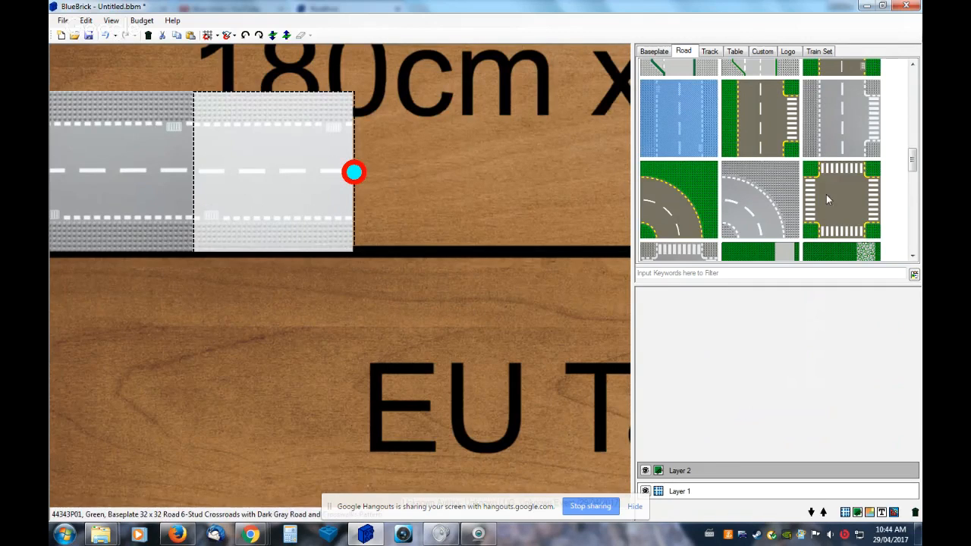
pyautogui.doubleClick(766, 136)
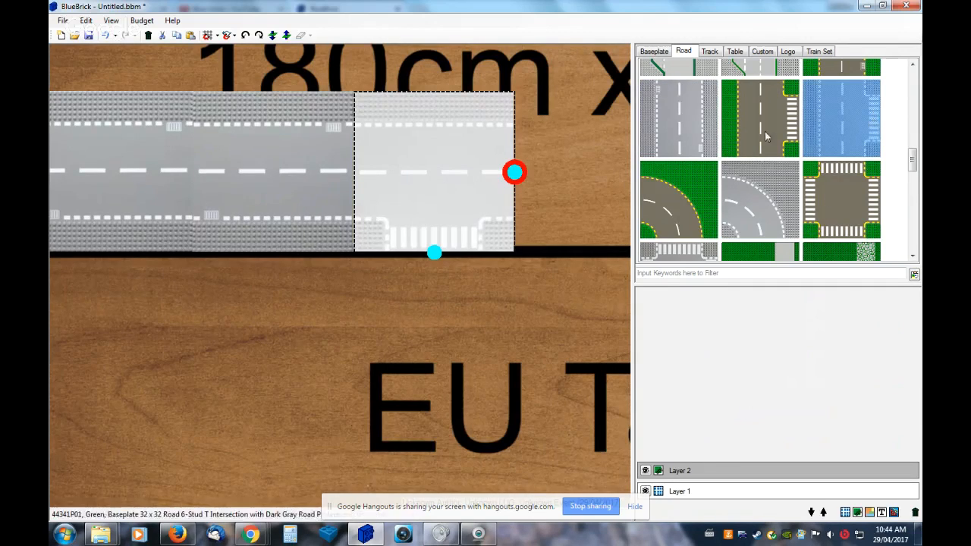
pyautogui.doubleClick(667, 136)
pyautogui.click(844, 102)
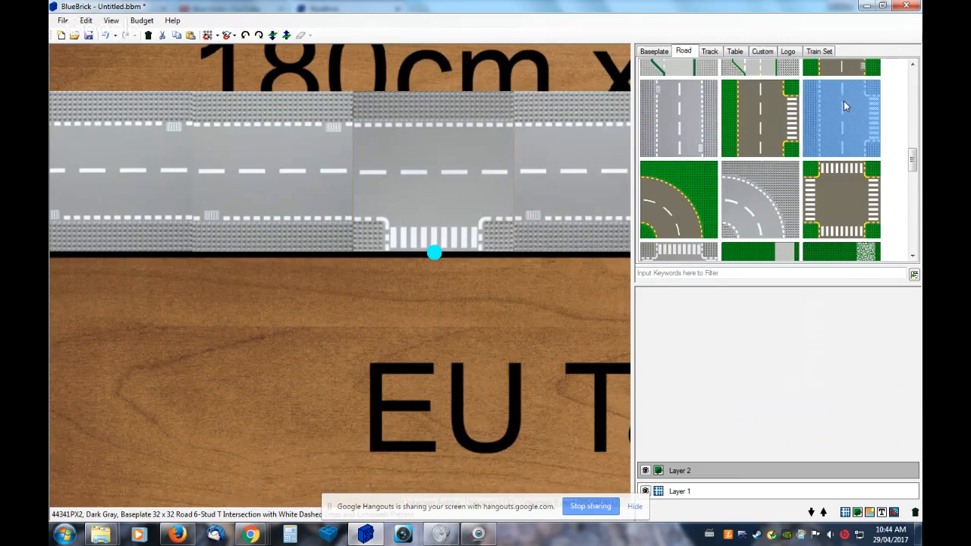
pyautogui.scroll(-1, 535, 366)
pyautogui.click(538, 347)
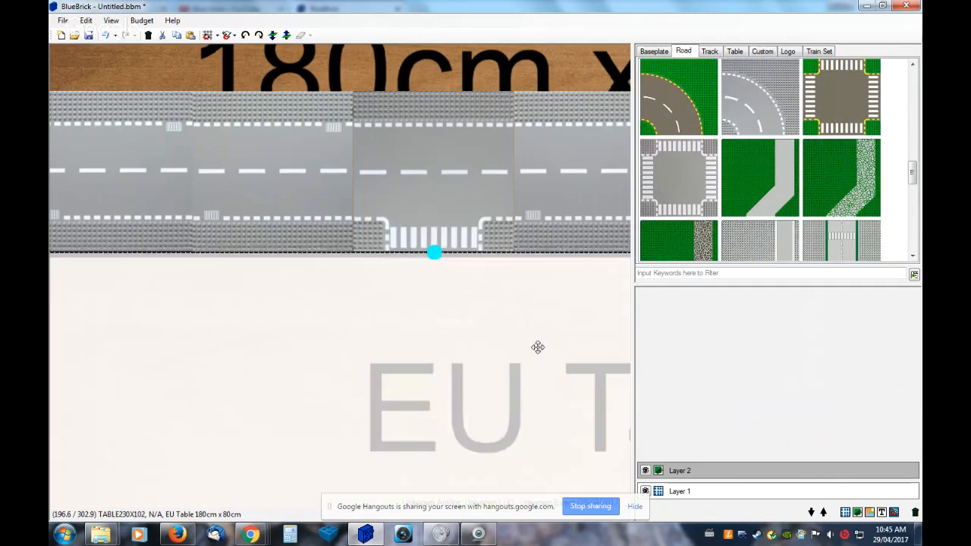
pyautogui.scroll(-3, 539, 346)
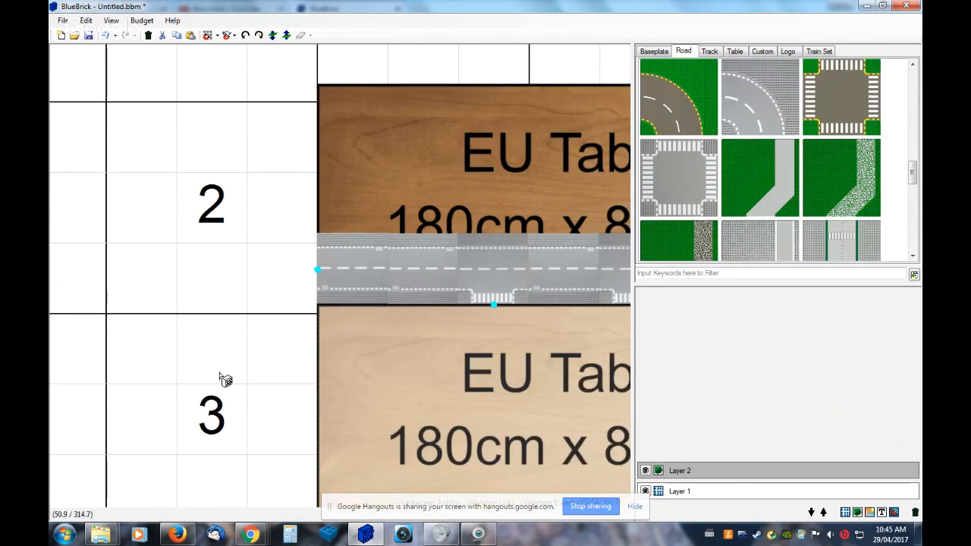
pyautogui.rightClick(157, 352)
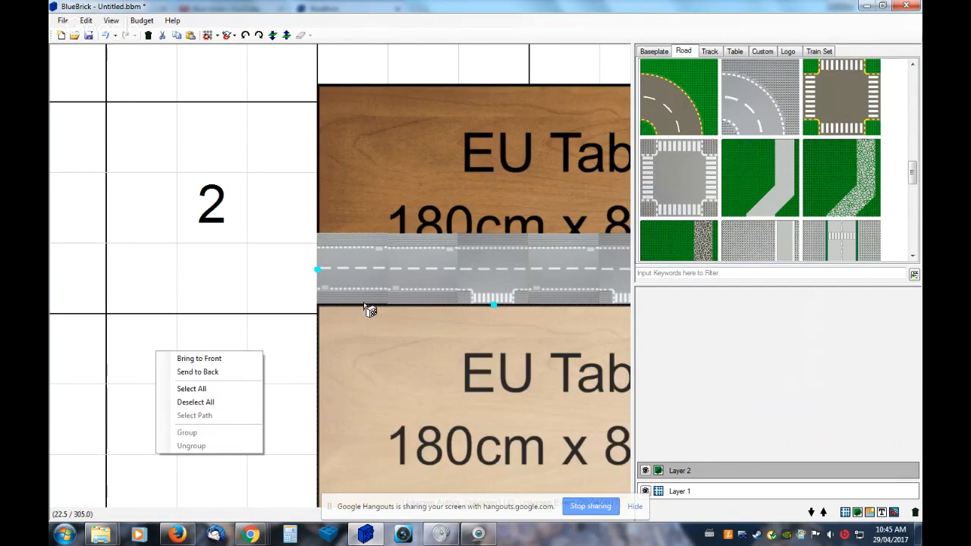
pyautogui.scroll(-3, 370, 310)
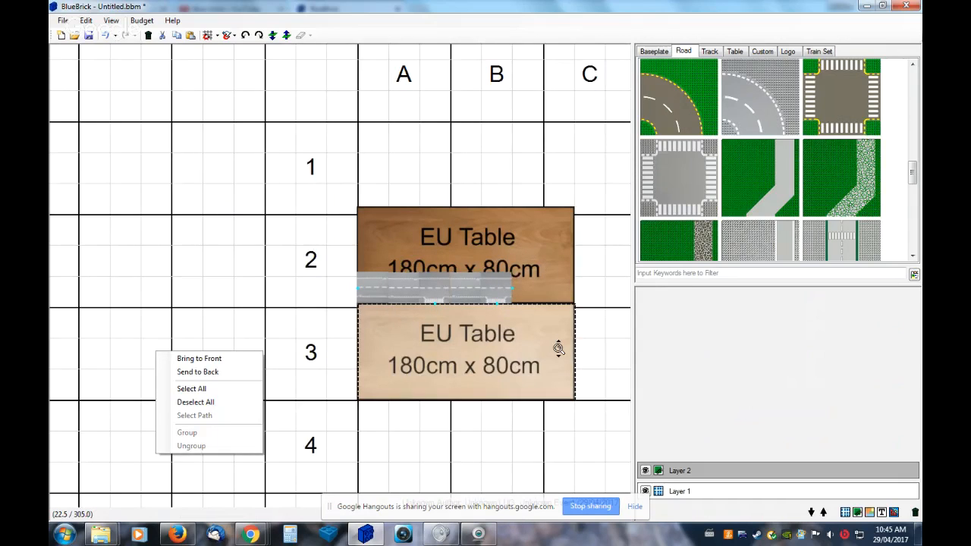
pyautogui.scroll(3, 611, 327)
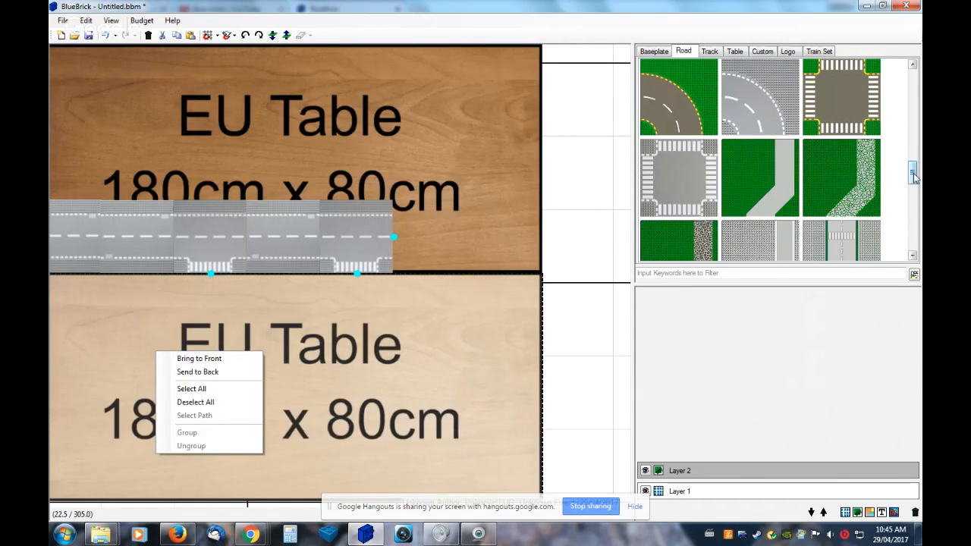
pyautogui.scroll(5, 741, 199)
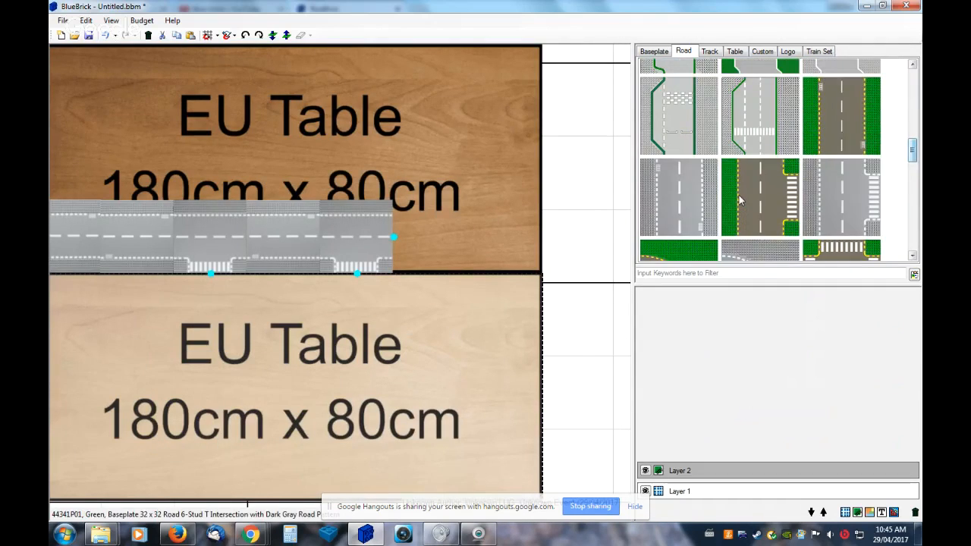
pyautogui.doubleClick(698, 205)
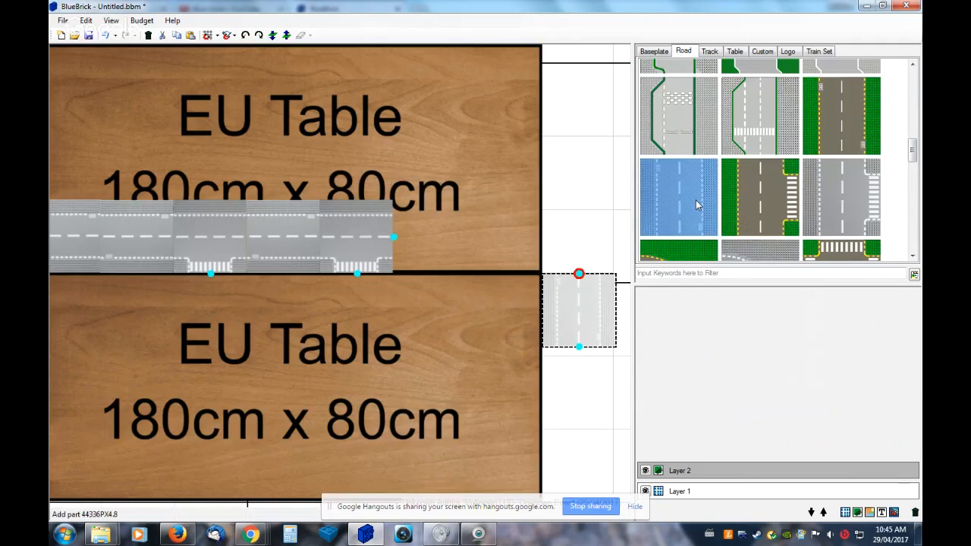
pyautogui.moveTo(579, 311)
pyautogui.mouseDown()
pyautogui.moveTo(430, 236)
pyautogui.moveTo(603, 228)
pyautogui.mouseUp()
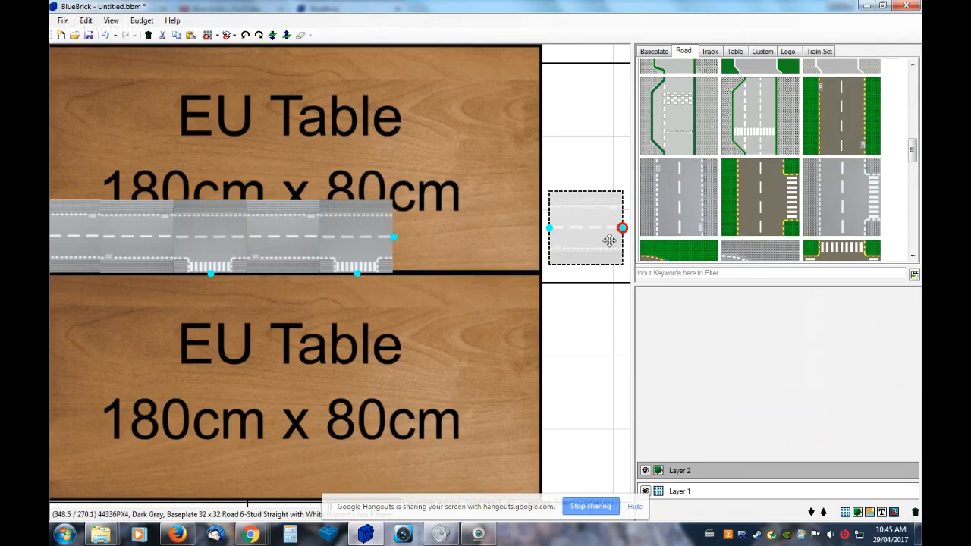
pyautogui.rightClick(603, 241)
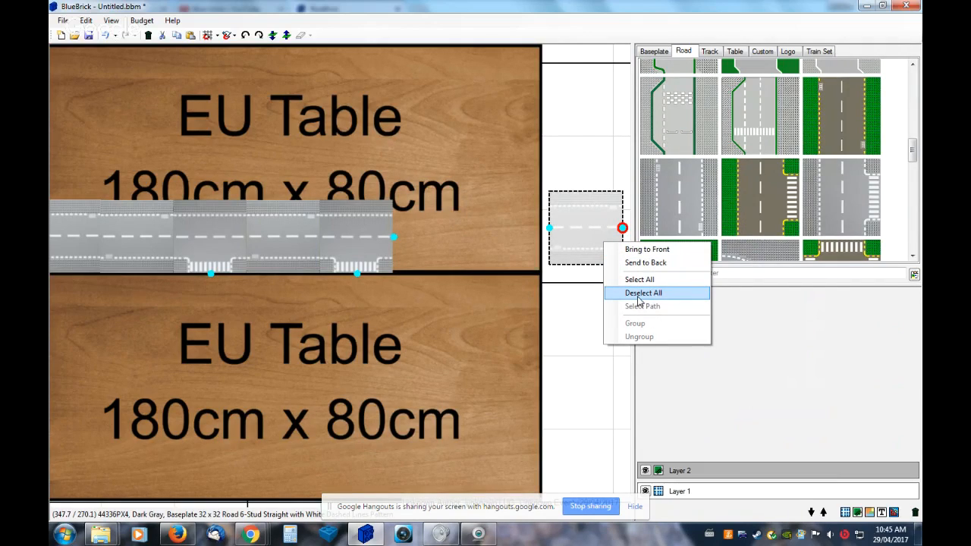
pyautogui.click(148, 38)
pyautogui.click(148, 38)
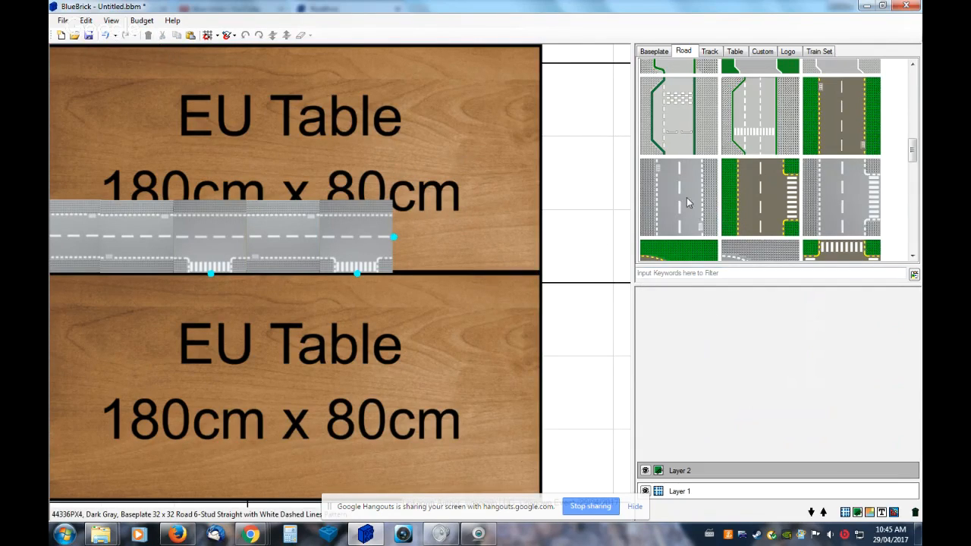
# Continue the road to the upper table's right edge with two more dark gray straight road plates
pyautogui.moveTo(689, 203); pyautogui.dragTo(403, 281)
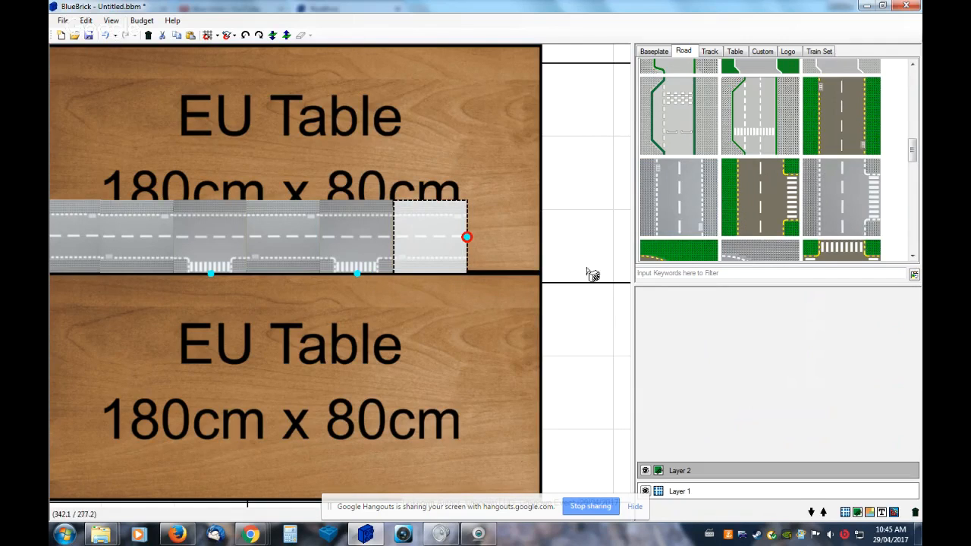
pyautogui.moveTo(680, 213); pyautogui.dragTo(482, 282)
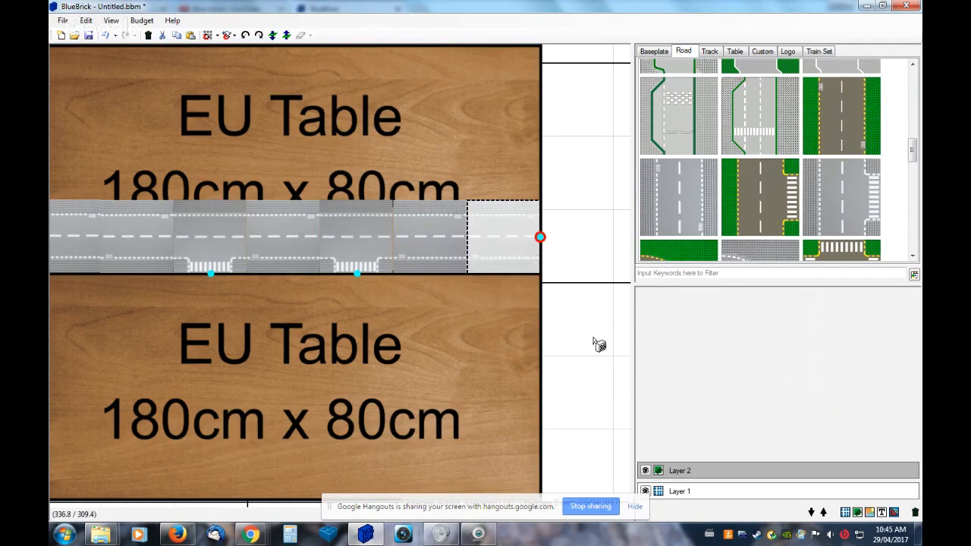
pyautogui.click(597, 306)
# Add a spare dark gray straight road plate and park it in row 1, off the tables' upper-right corner
pyautogui.moveTo(707, 194); pyautogui.dragTo(617, 326)
pyautogui.scroll(-2, 495, 429)
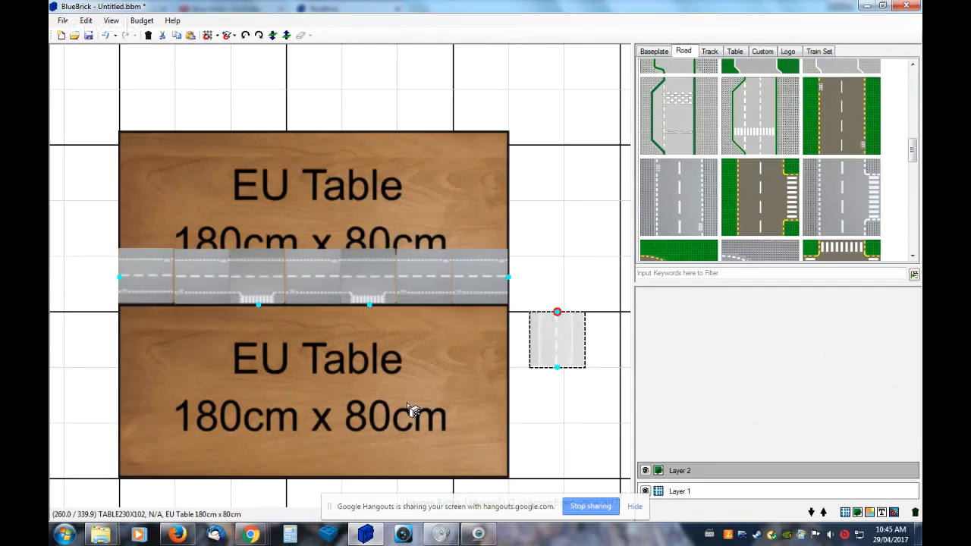
pyautogui.scroll(-1, 410, 410)
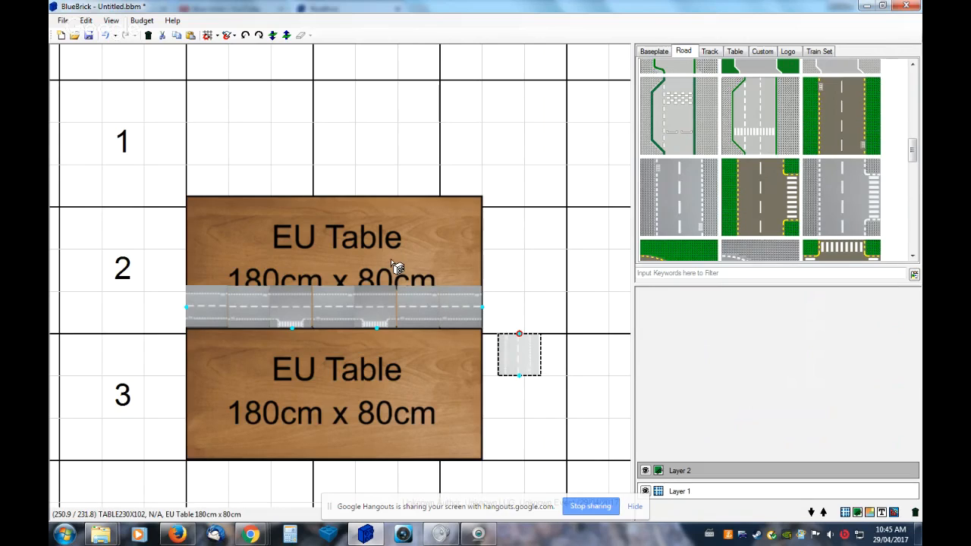
pyautogui.moveTo(521, 348); pyautogui.dragTo(546, 115)
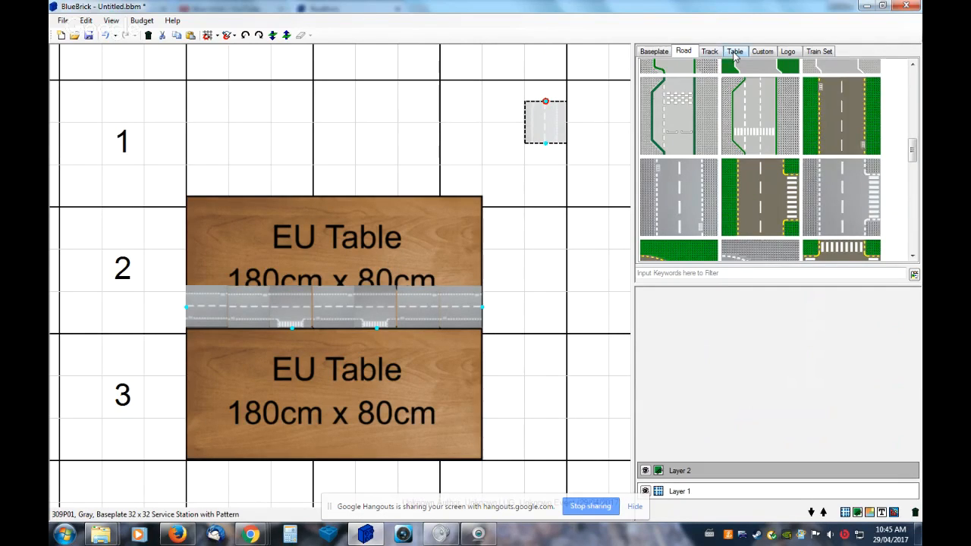
# Add an EU Table 200cm x 100cm over the lower table, just below the road
pyautogui.click(734, 51)
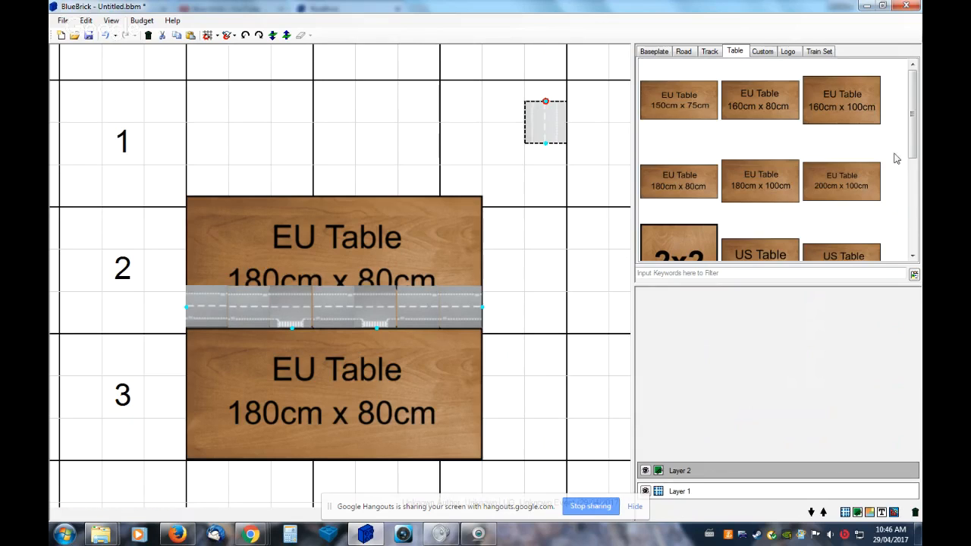
pyautogui.moveTo(909, 142); pyautogui.dragTo(893, 233)
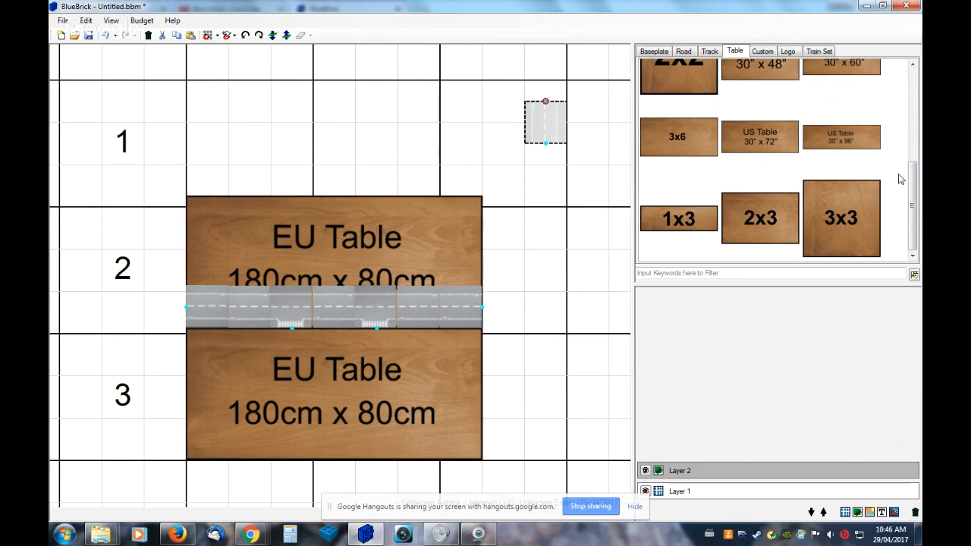
pyautogui.click(370, 264)
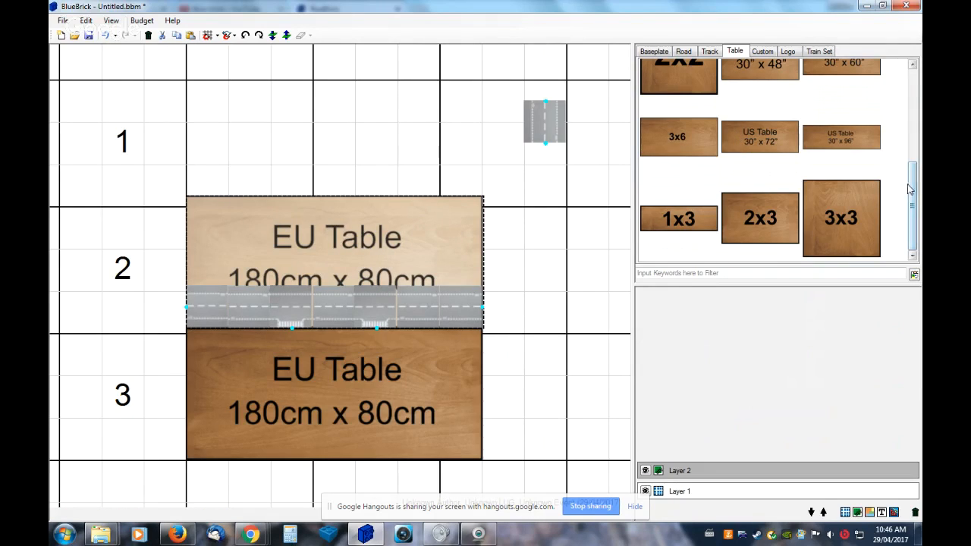
pyautogui.moveTo(911, 188); pyautogui.dragTo(912, 106)
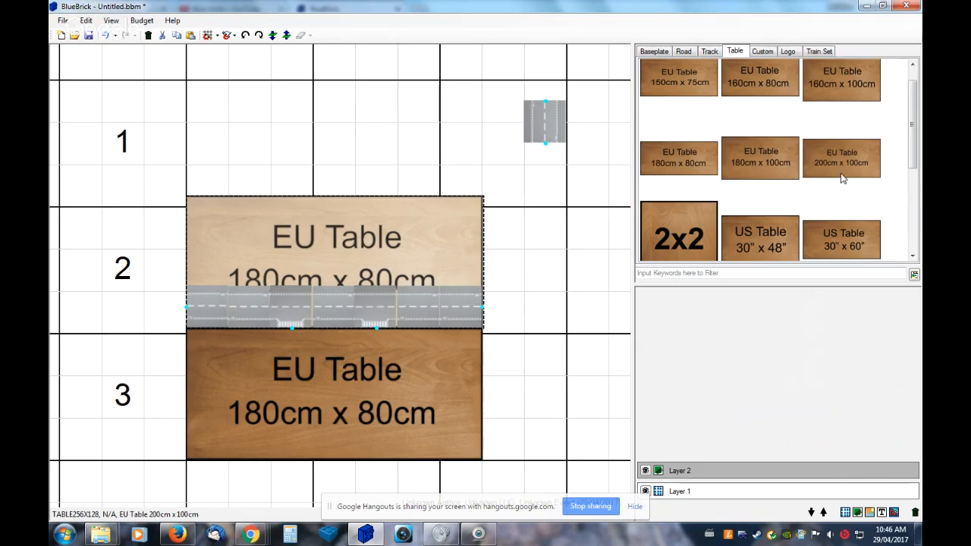
pyautogui.moveTo(841, 169); pyautogui.dragTo(358, 432)
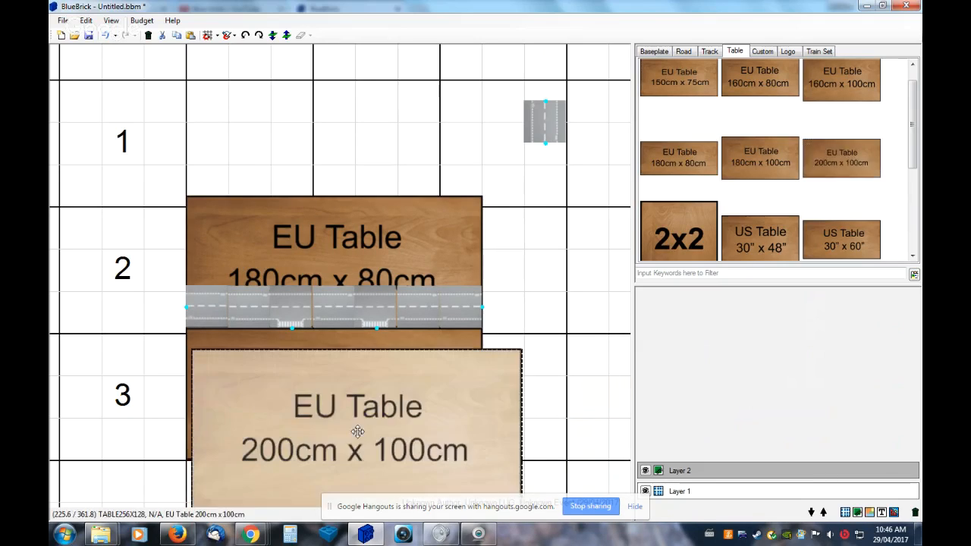
# Delete both EU Table 180cm x 80cm tables from the layout
pyautogui.click(322, 243)
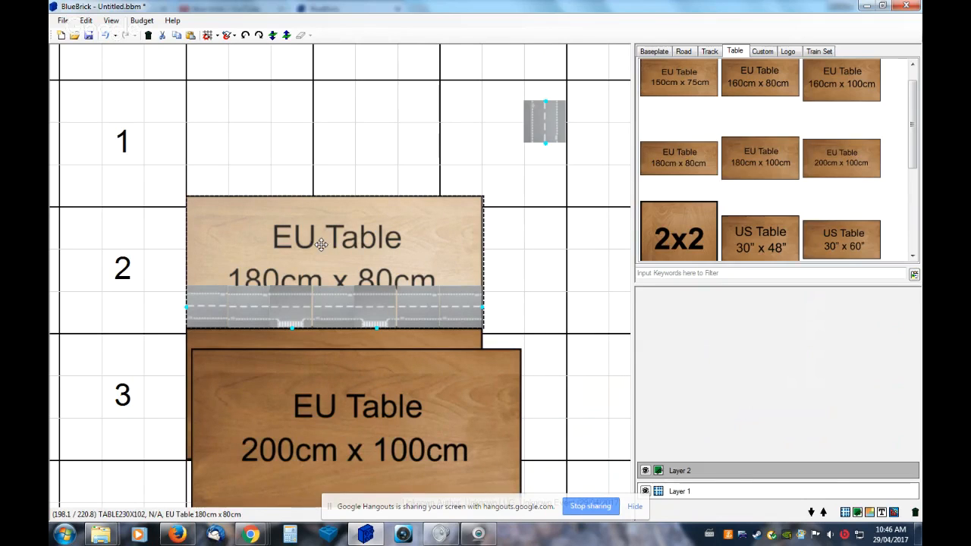
pyautogui.press('Delete')
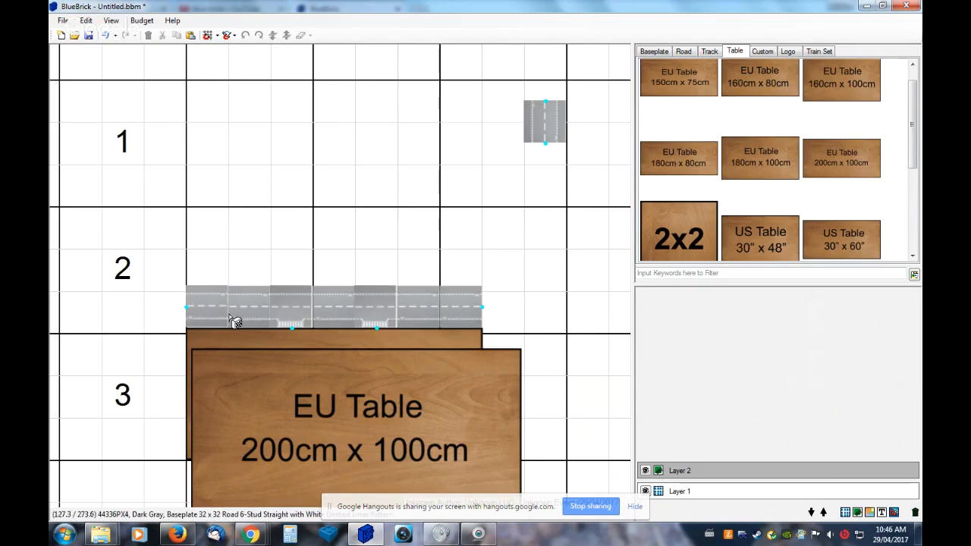
pyautogui.click(206, 338)
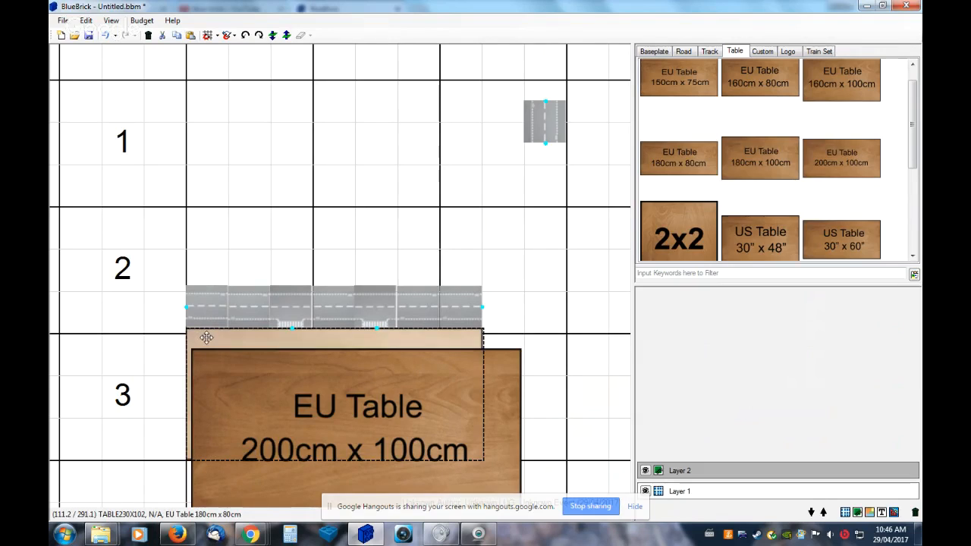
pyautogui.press('Delete')
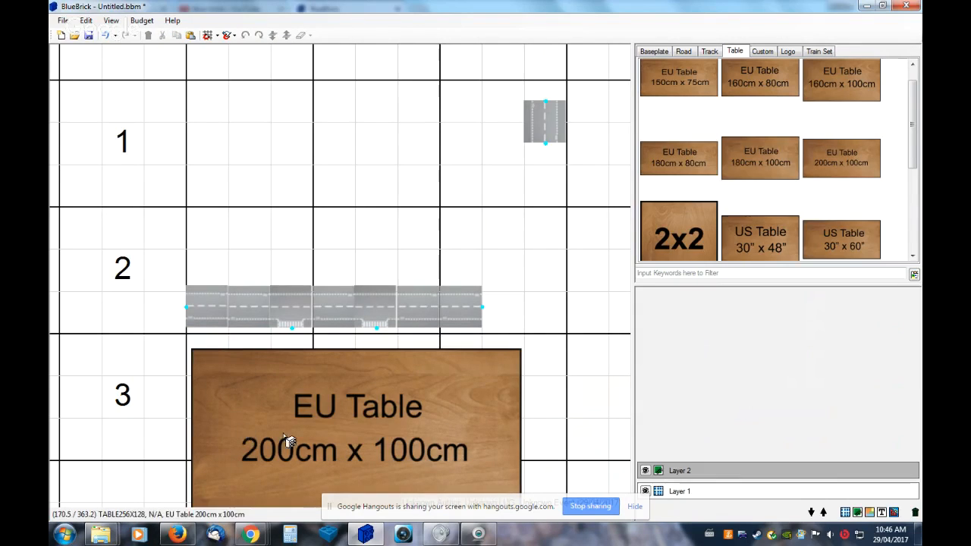
# Align the 200cm x 100cm table with the road's left end and row 2's lower grid line, and send it to back
pyautogui.moveTo(281, 442); pyautogui.dragTo(278, 252)
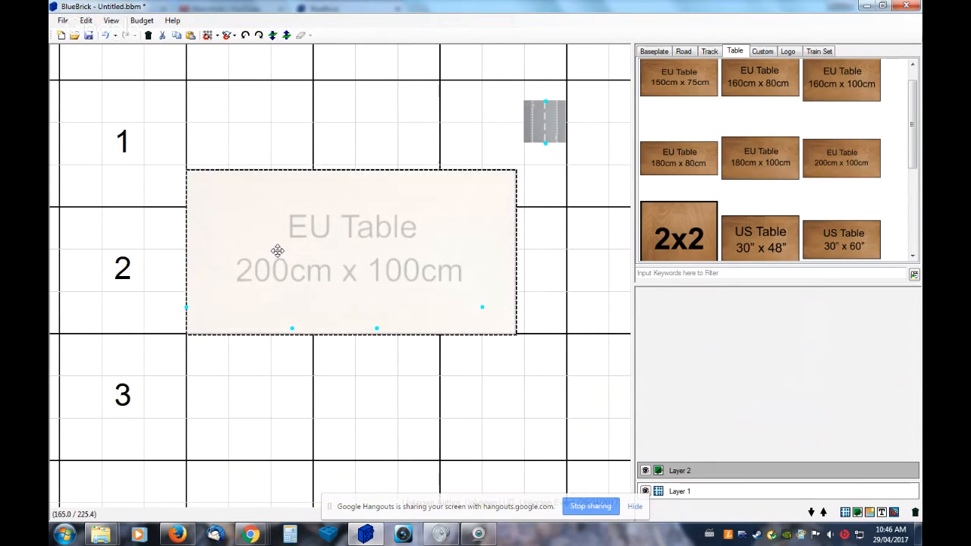
pyautogui.rightClick(278, 250)
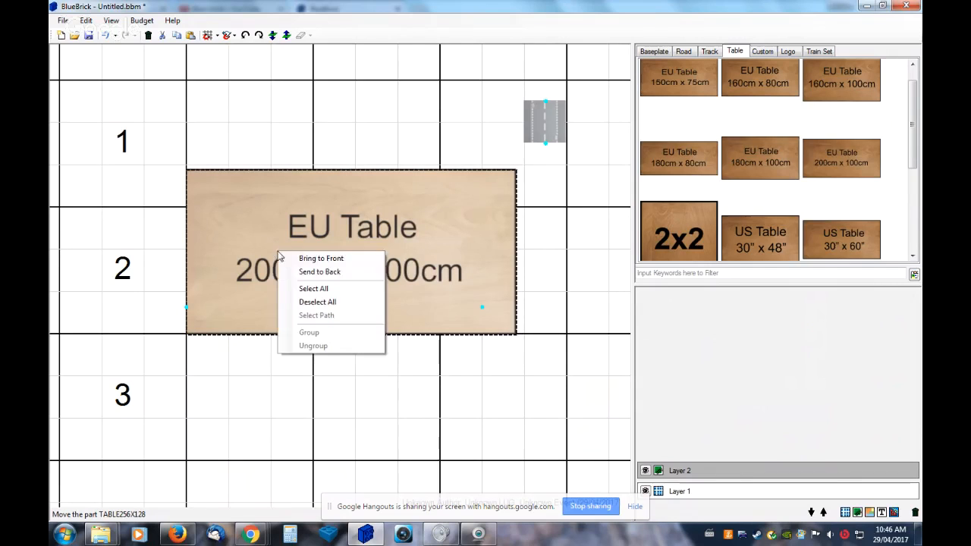
pyautogui.click(331, 274)
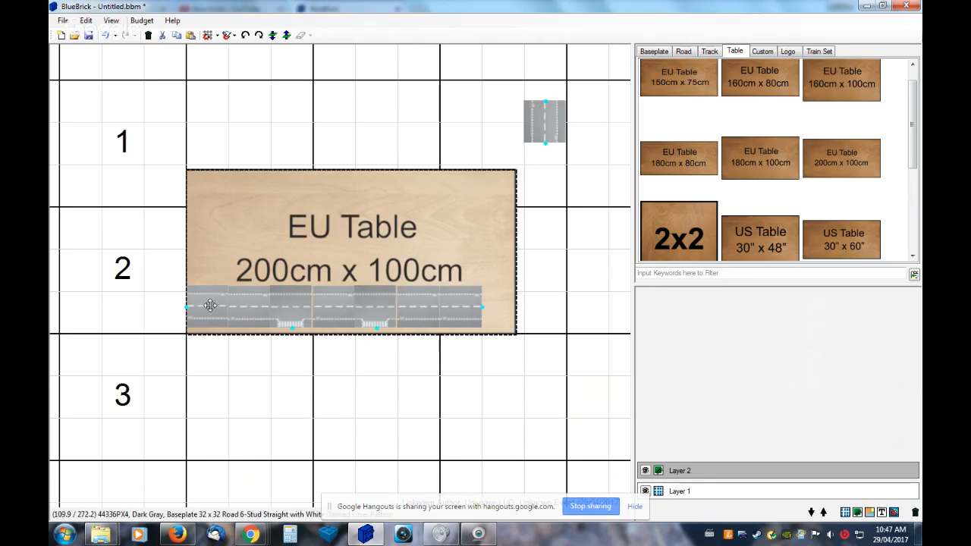
pyautogui.click(292, 386)
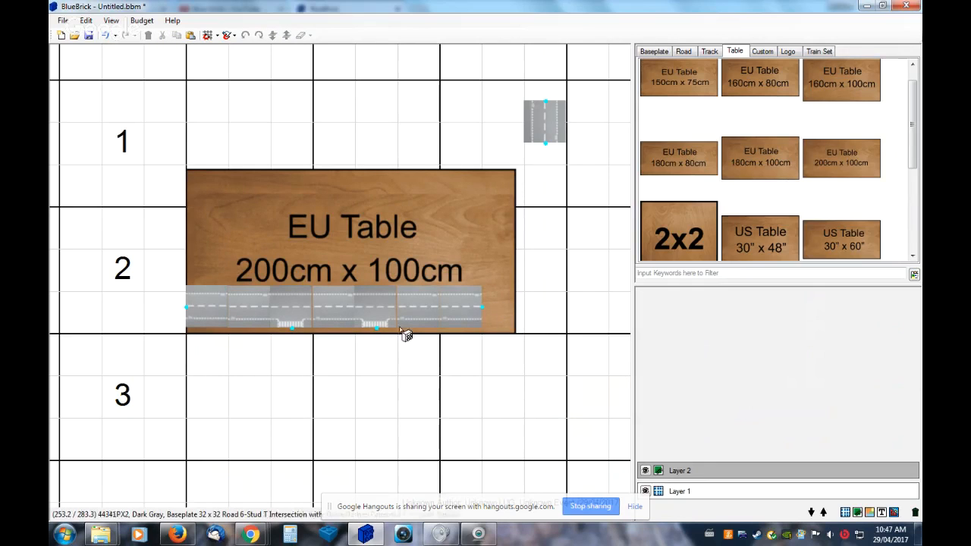
# Detach the last two straight plates and the second T intersection, and attach the spare straight plate in the T intersection's place
pyautogui.moveTo(557, 129); pyautogui.dragTo(427, 408)
pyautogui.moveTo(478, 311); pyautogui.dragTo(559, 296)
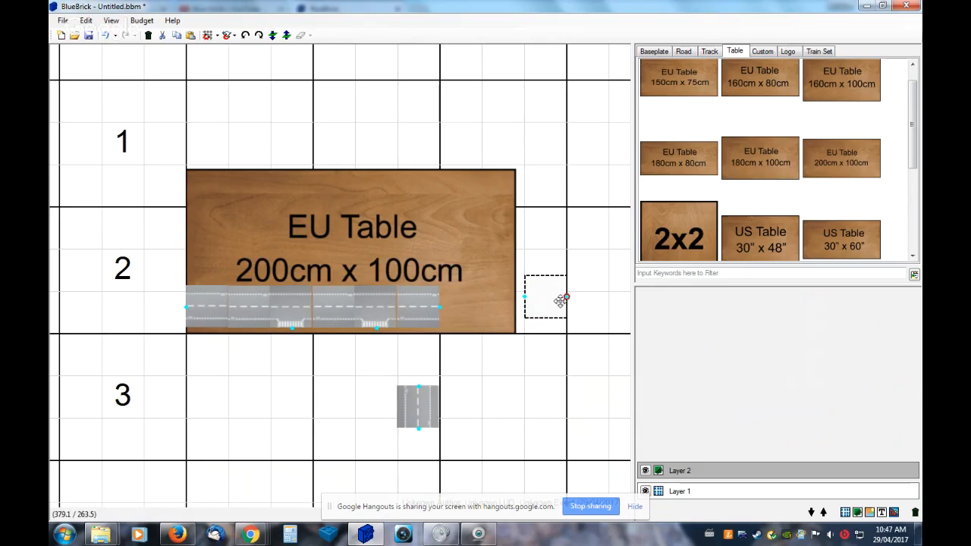
pyautogui.moveTo(406, 327); pyautogui.dragTo(492, 314)
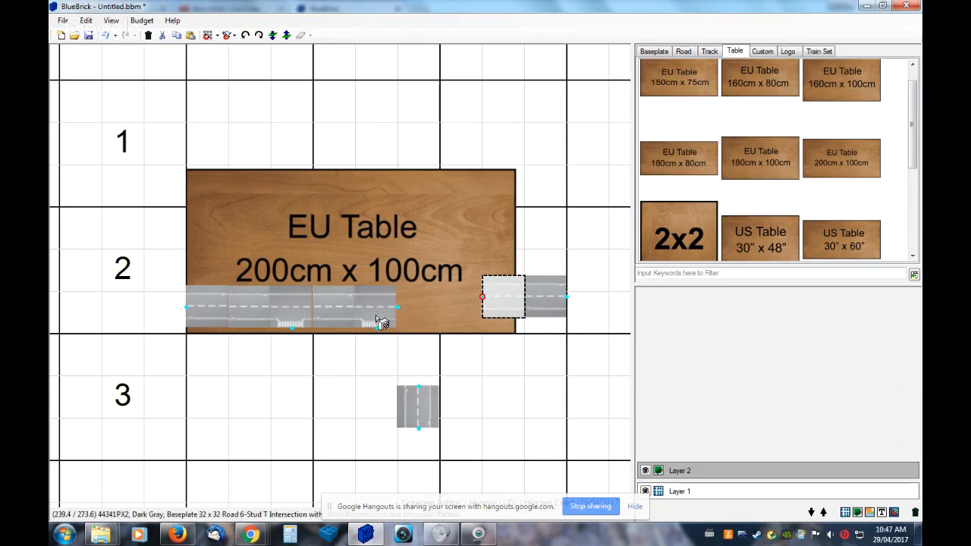
pyautogui.moveTo(378, 321); pyautogui.dragTo(479, 351)
pyautogui.moveTo(423, 414); pyautogui.dragTo(380, 310)
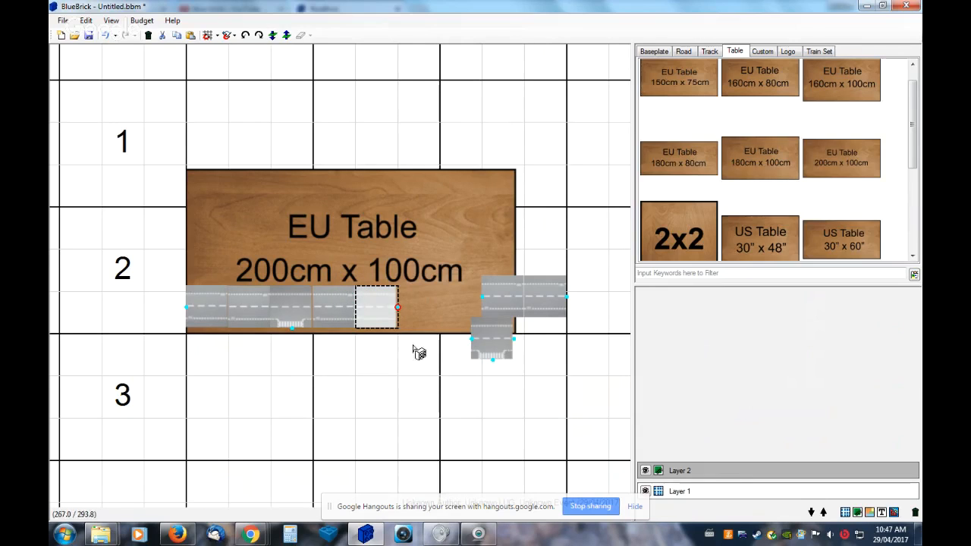
# Reattach the T intersection and the two straight plates, in that order, to the road's right end
pyautogui.moveTo(468, 346); pyautogui.dragTo(432, 316)
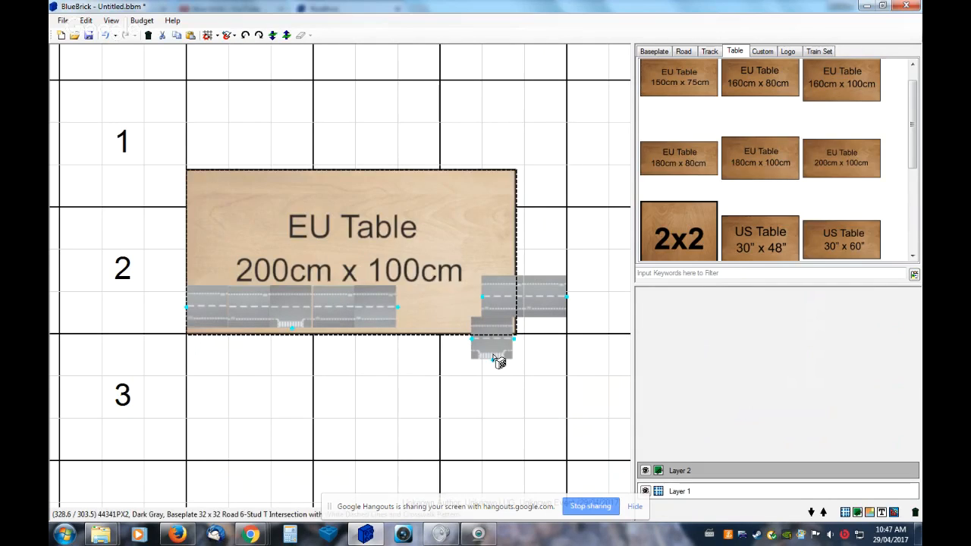
pyautogui.moveTo(494, 353); pyautogui.dragTo(417, 311)
pyautogui.moveTo(505, 304); pyautogui.dragTo(448, 310)
pyautogui.moveTo(531, 304); pyautogui.dragTo(499, 308)
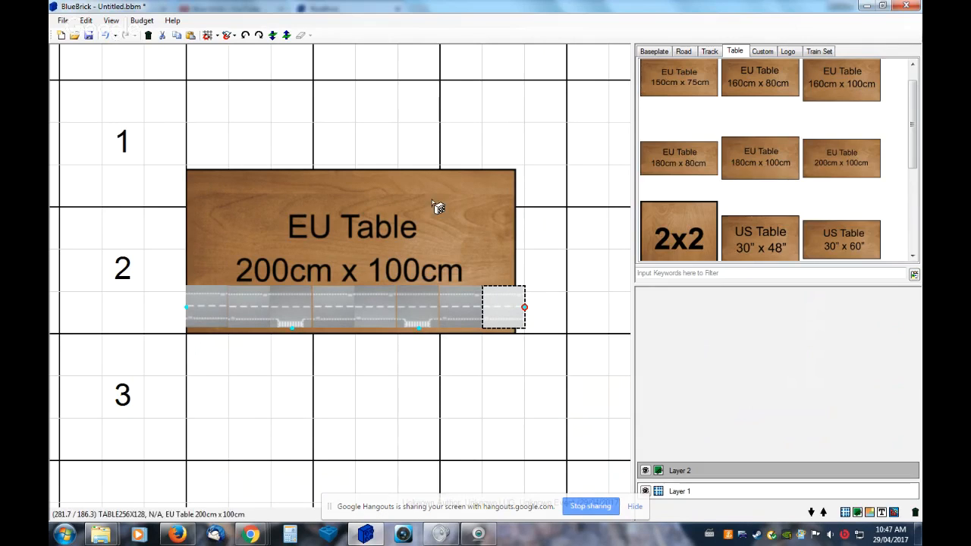
# Delete the 200cm x 100cm table and place an EU Table 180cm x 100cm above the road
pyautogui.click(290, 199)
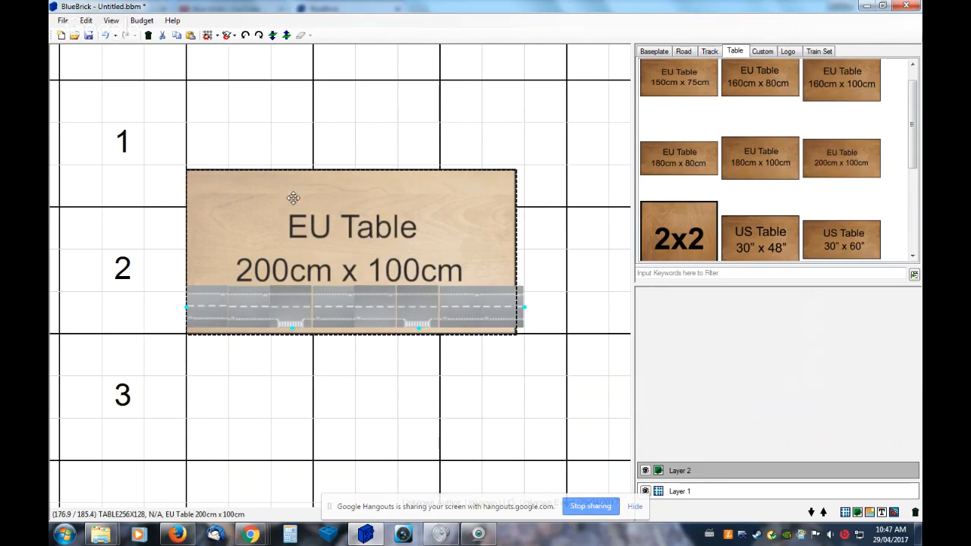
pyautogui.rightClick(296, 203)
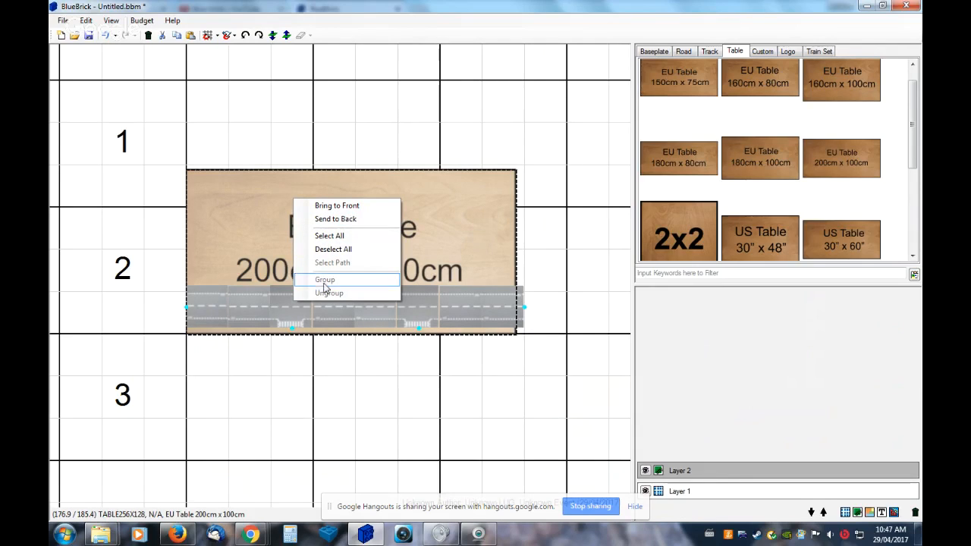
pyautogui.click(163, 345)
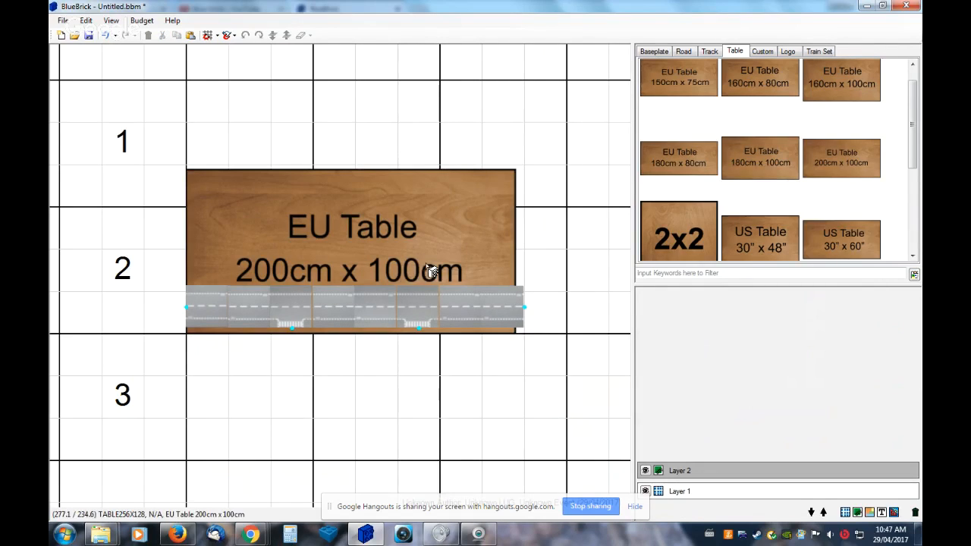
pyautogui.click(441, 221)
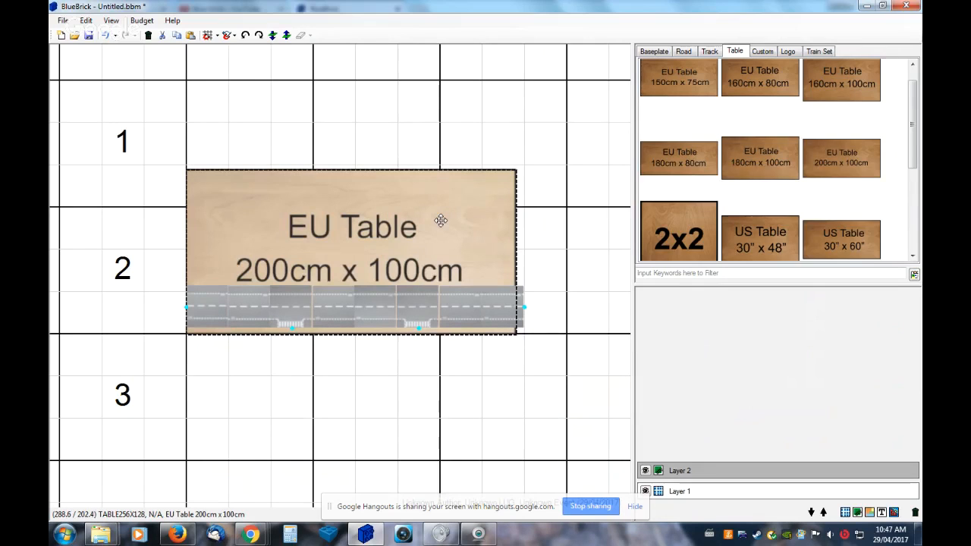
pyautogui.press('Delete')
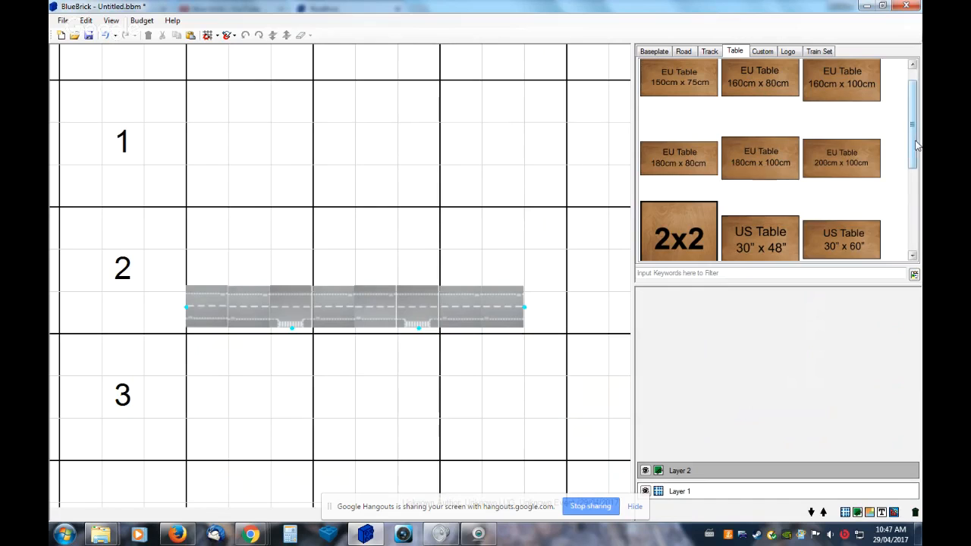
pyautogui.scroll(1, 914, 148)
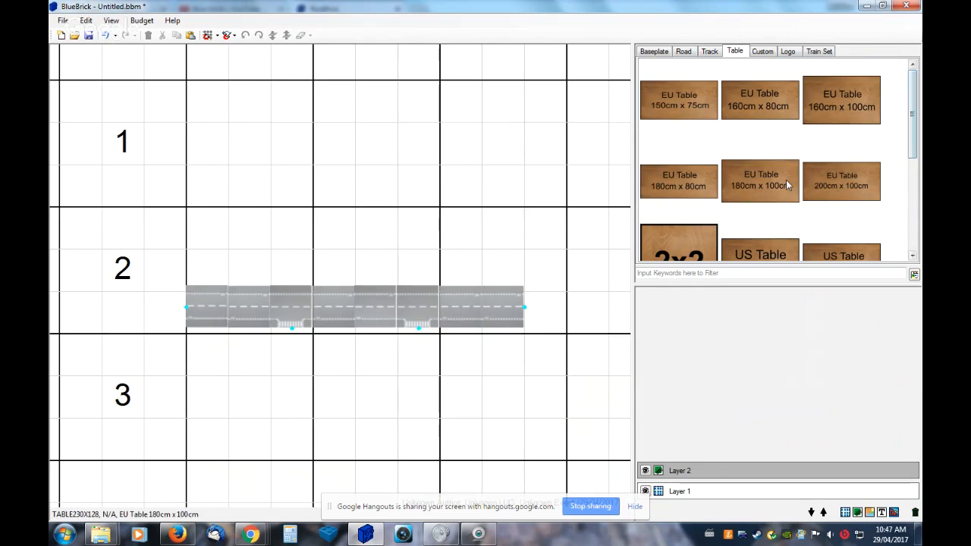
pyautogui.moveTo(761, 181); pyautogui.dragTo(393, 186)
# Move the road's leftmost straight plate down so its lower edge rests on row 2's lower grid line
pyautogui.click(210, 319)
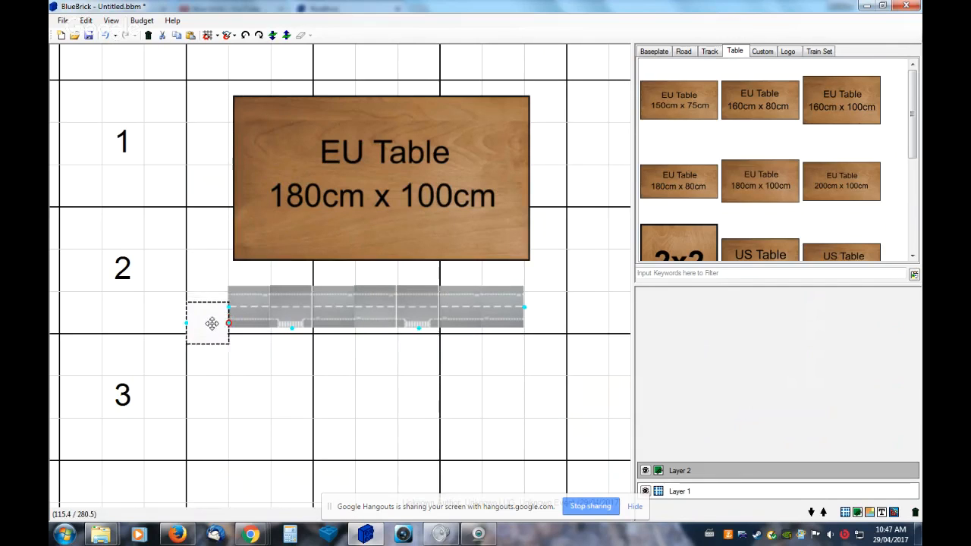
pyautogui.moveTo(212, 317); pyautogui.dragTo(212, 328)
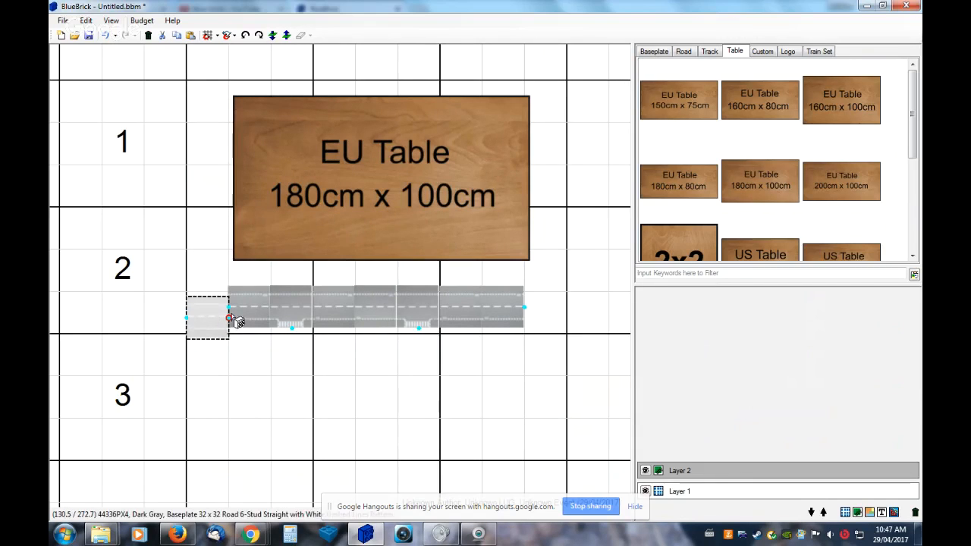
pyautogui.click(227, 357)
pyautogui.scroll(2, 190, 356)
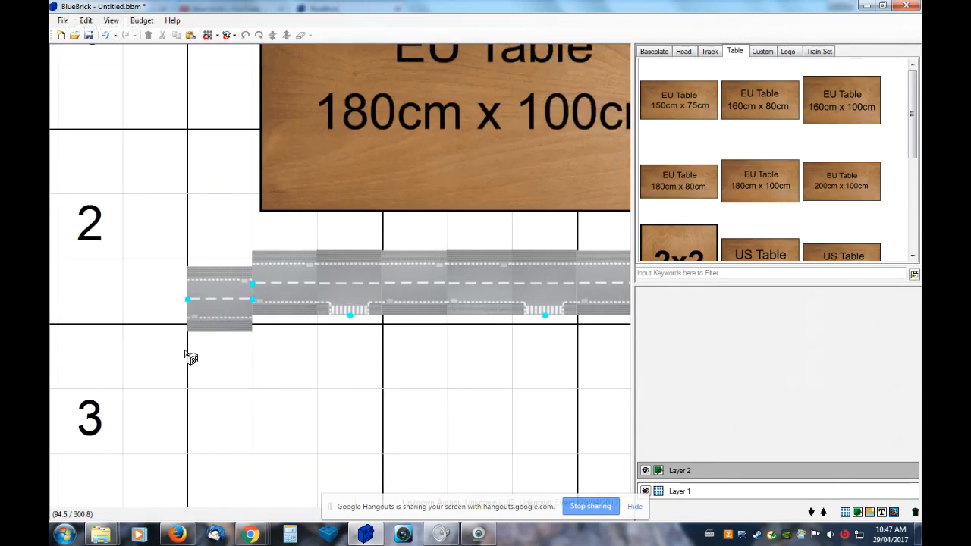
pyautogui.scroll(2, 189, 357)
pyautogui.moveTo(237, 277); pyautogui.dragTo(236, 262)
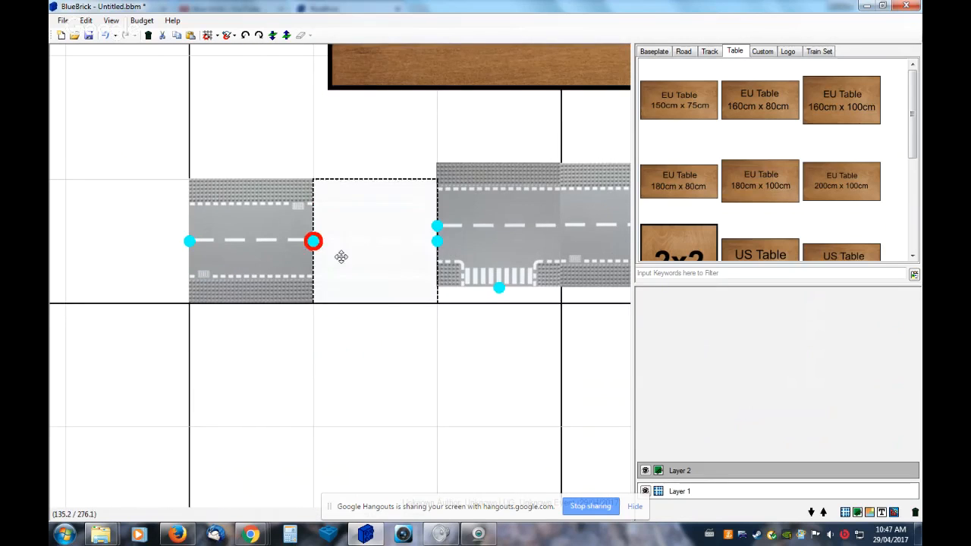
# Shift the second through fifth road plates down one by one, joining them in line with the lowered leftmost plate
pyautogui.moveTo(340, 256); pyautogui.dragTo(560, 215)
pyautogui.click(596, 225)
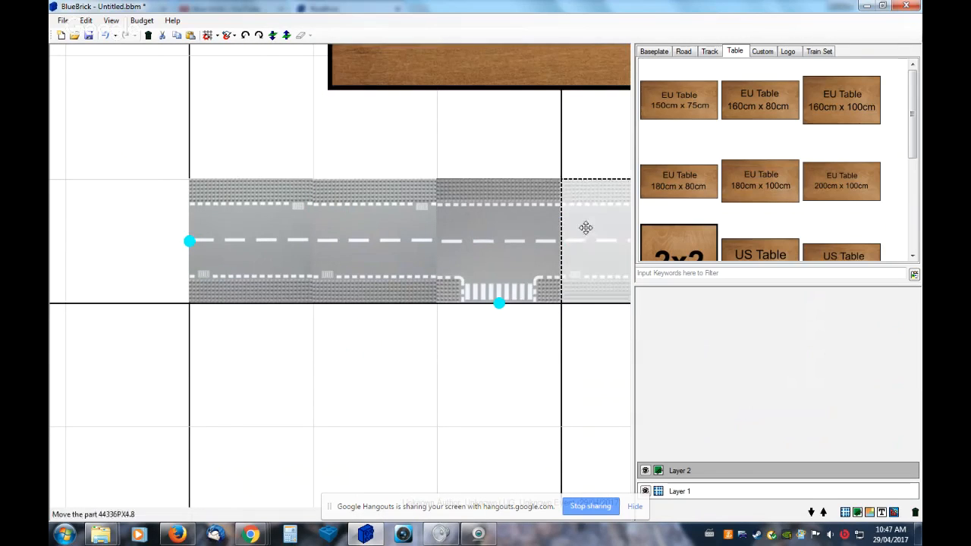
pyautogui.scroll(-2, 551, 376)
pyautogui.scroll(-1, 551, 379)
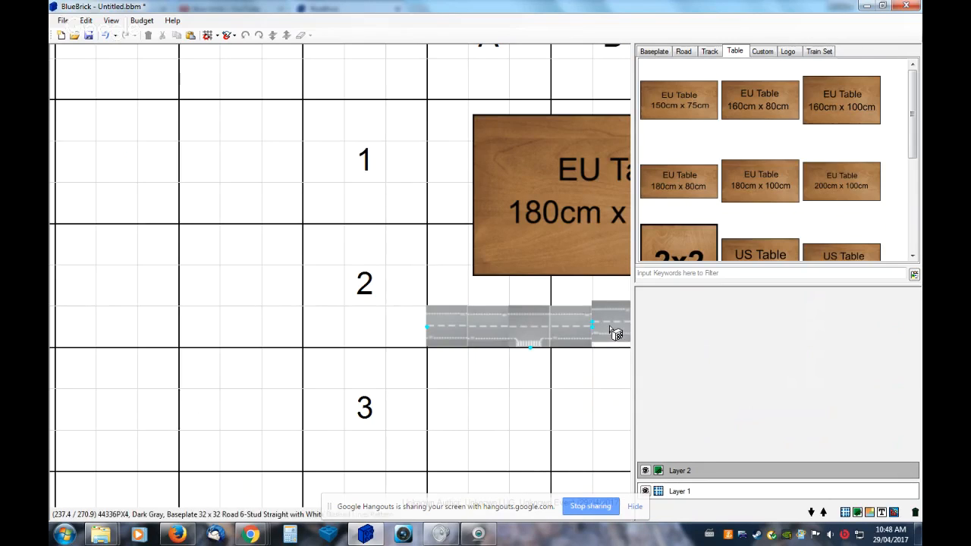
pyautogui.moveTo(609, 326); pyautogui.dragTo(609, 331)
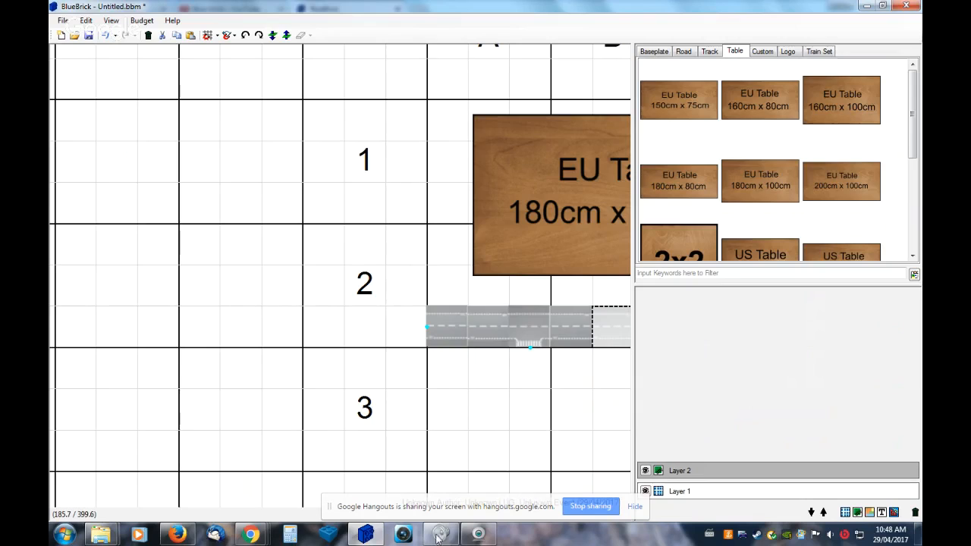
pyautogui.click(576, 423)
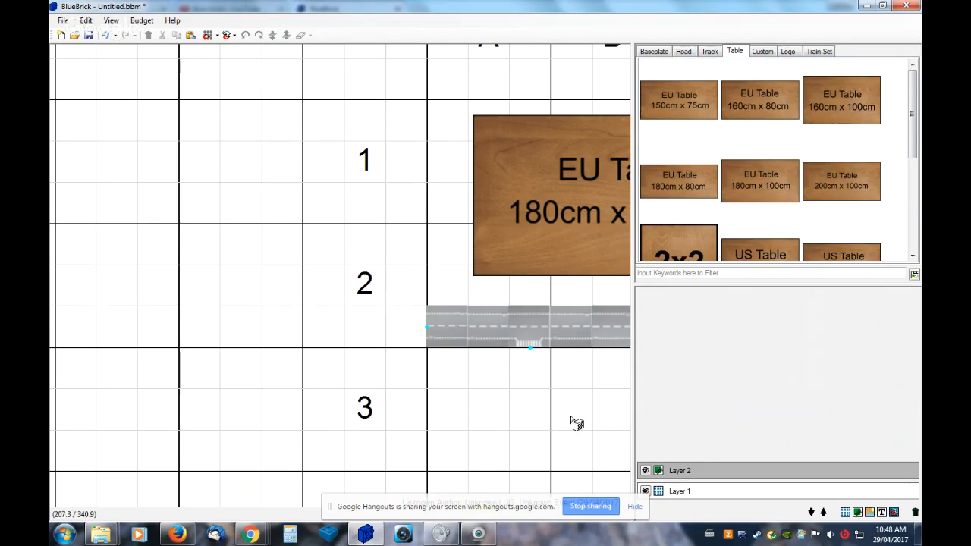
pyautogui.rightClick(615, 332)
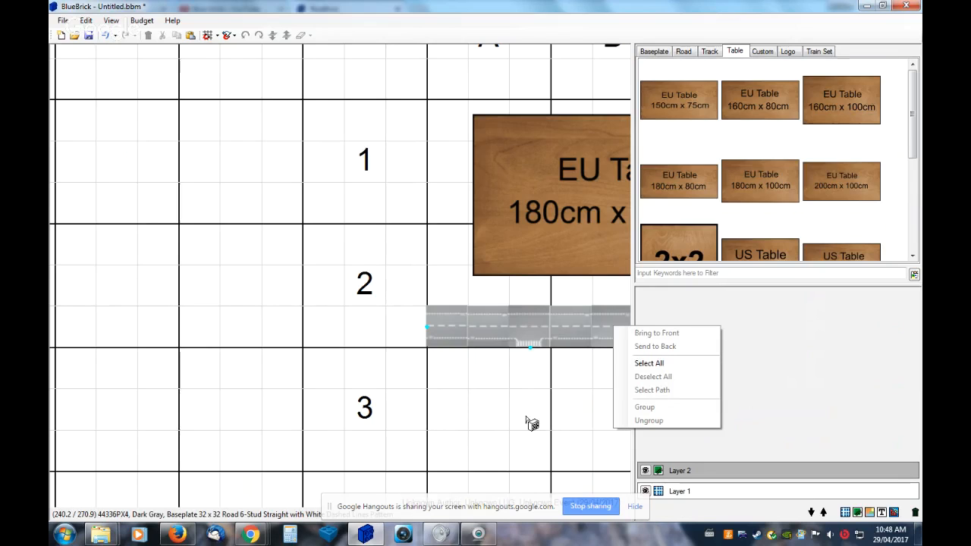
pyautogui.click(448, 429)
pyautogui.rightClick(384, 434)
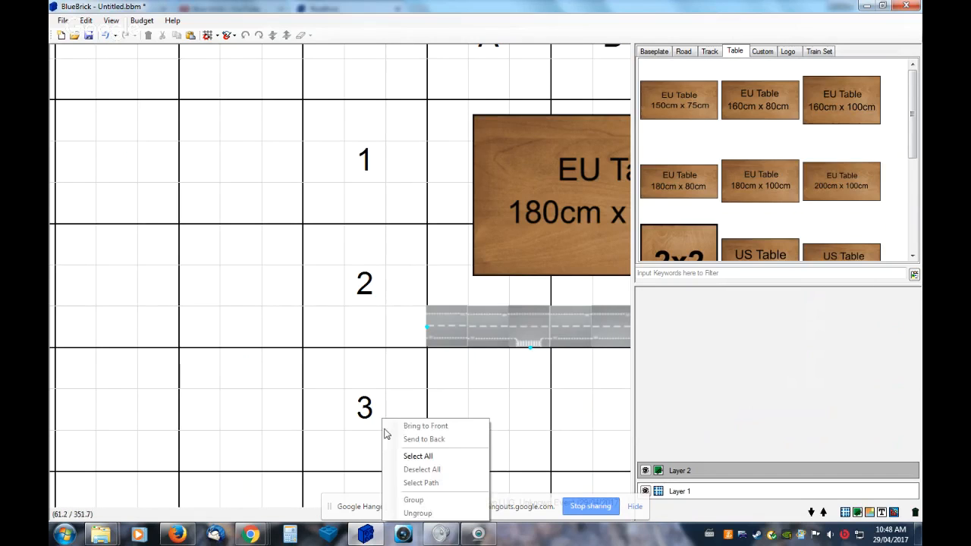
pyautogui.click(370, 387)
pyautogui.rightClick(357, 416)
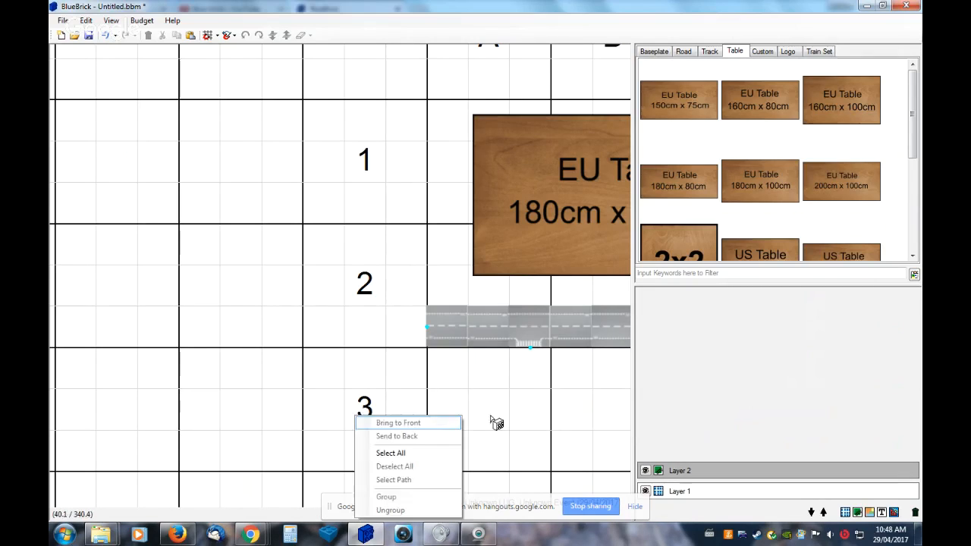
pyautogui.click(480, 410)
# Shift the T intersection and the last two straight road plates down one by one, joining them in line with the lowered road
pyautogui.scroll(-1, 588, 375)
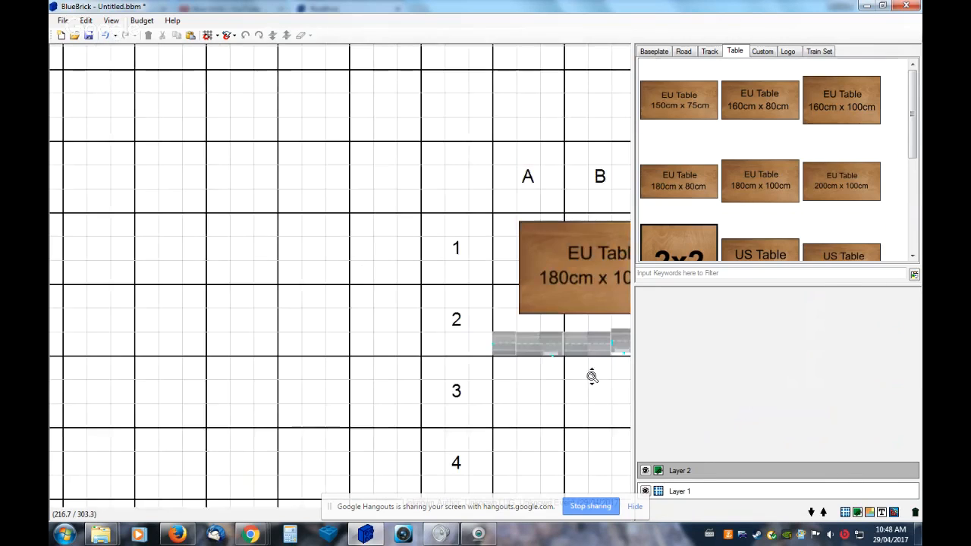
pyautogui.scroll(-1, 600, 386)
pyautogui.scroll(-1, 605, 390)
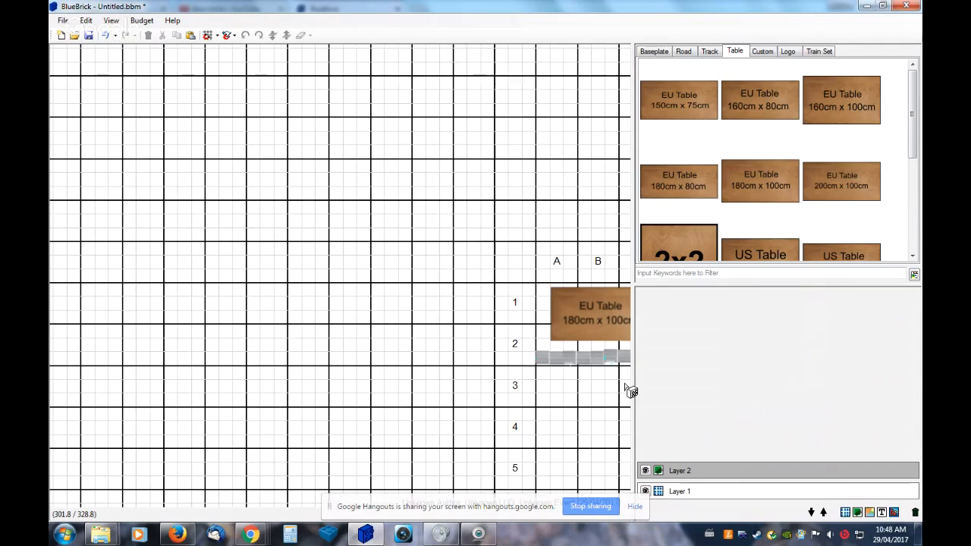
pyautogui.scroll(-3, 630, 391)
pyautogui.scroll(2, 615, 425)
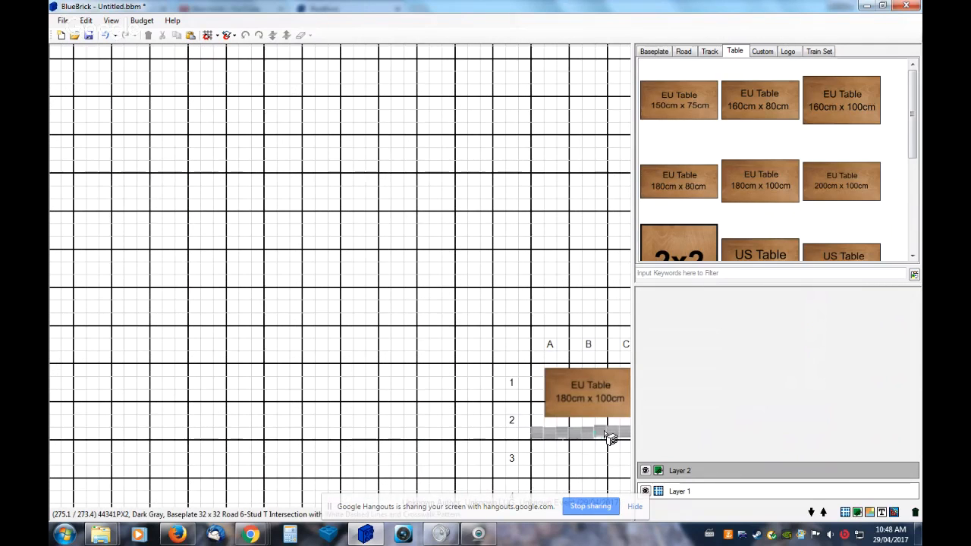
pyautogui.scroll(3, 607, 438)
pyautogui.moveTo(592, 375); pyautogui.dragTo(622, 369)
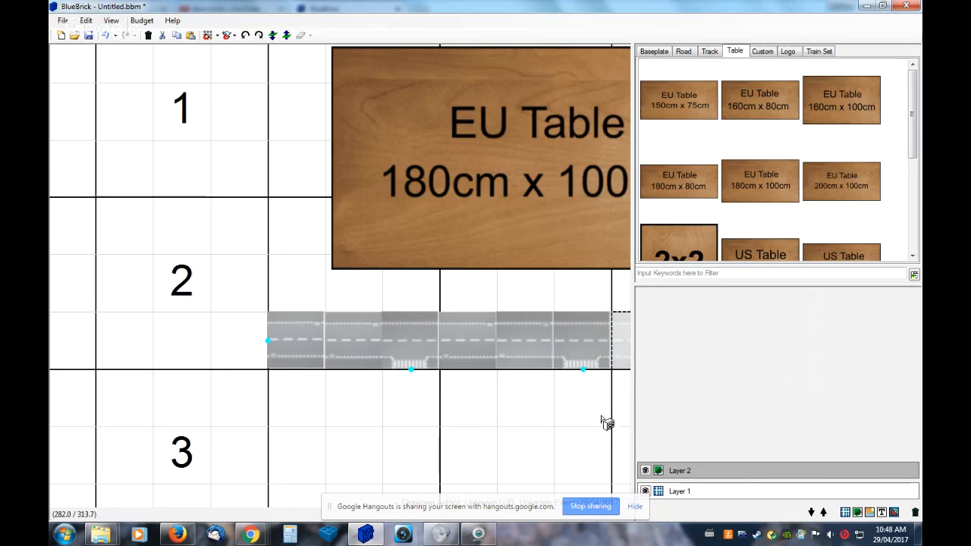
pyautogui.scroll(-3, 599, 429)
pyautogui.scroll(-1, 599, 430)
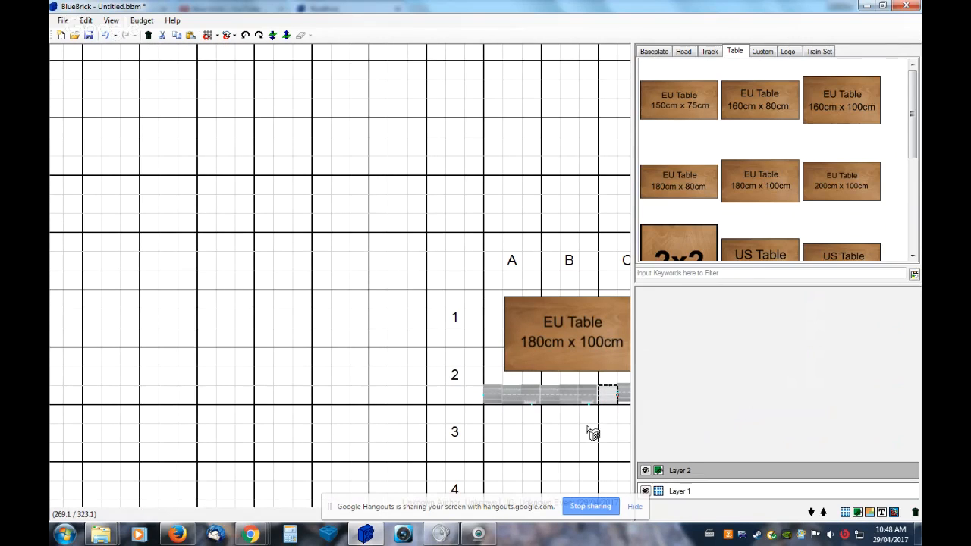
pyautogui.scroll(-3, 593, 433)
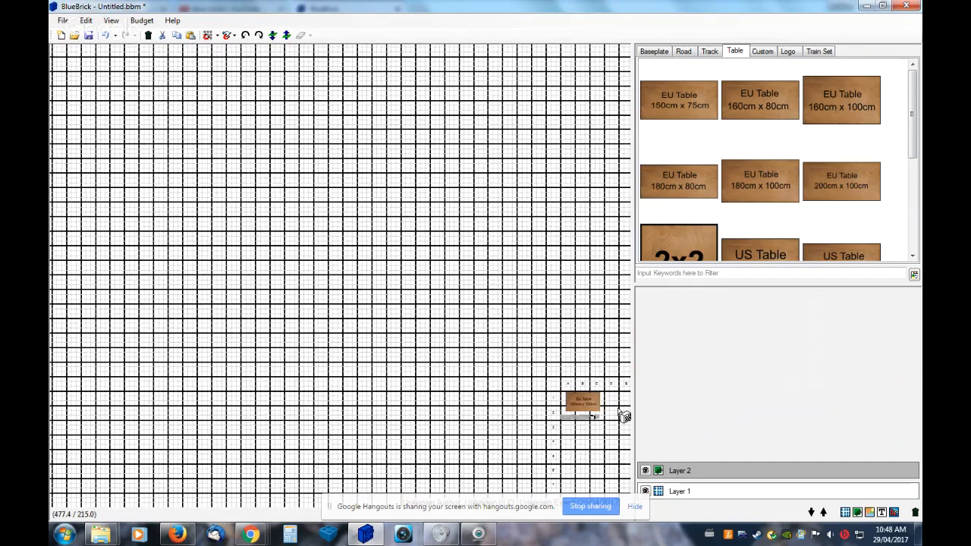
pyautogui.scroll(6, 624, 416)
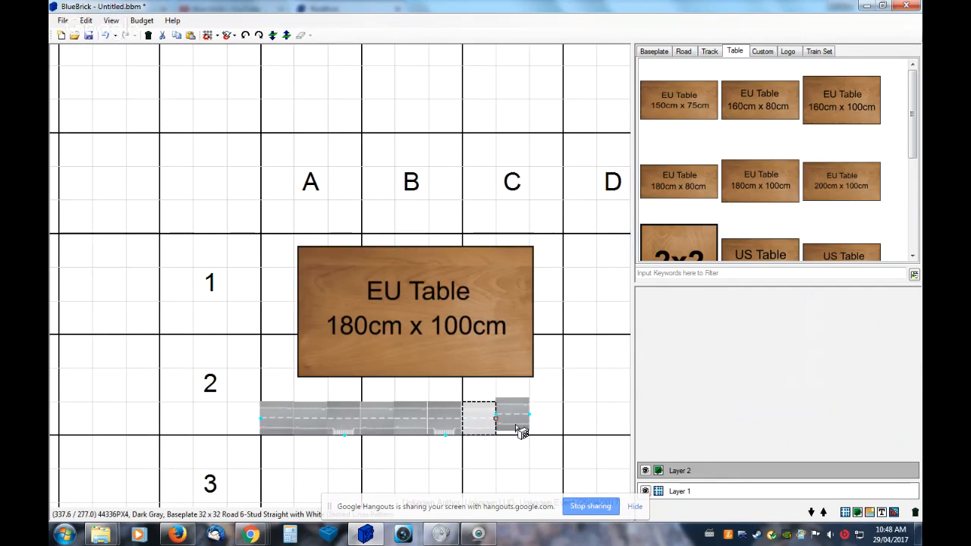
pyautogui.moveTo(521, 431); pyautogui.dragTo(515, 425)
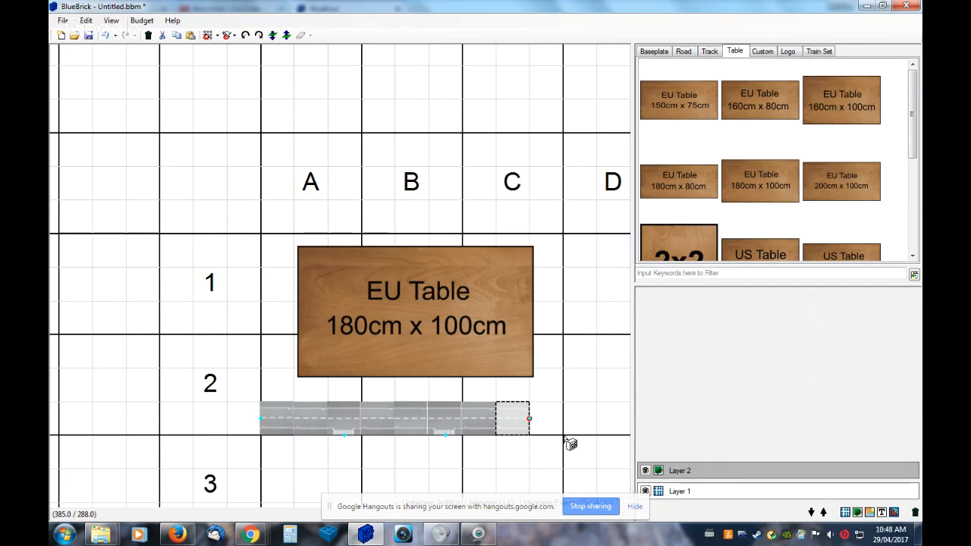
# Align the EU Table 180cm x 100cm with the road's lower-left corner and send the table behind the road plates
pyautogui.moveTo(446, 312); pyautogui.dragTo(404, 367)
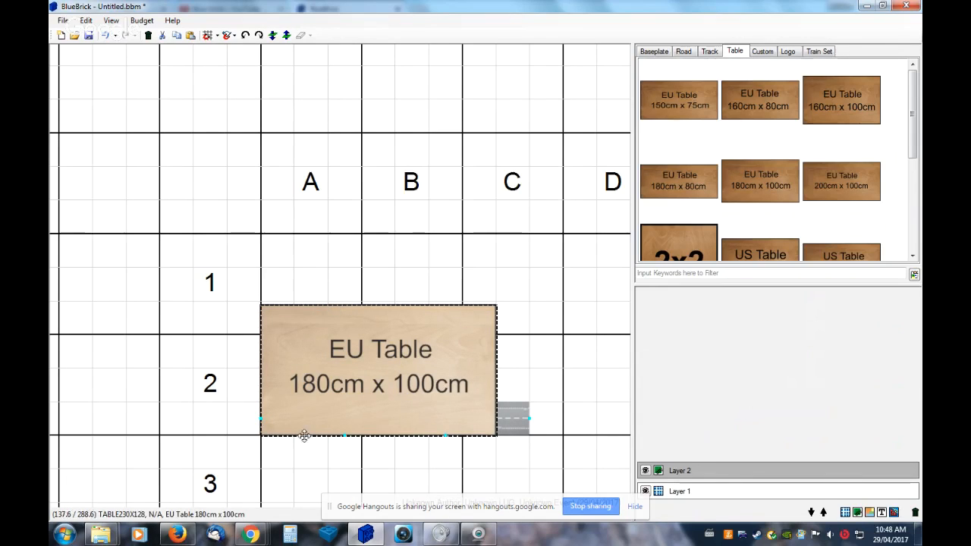
pyautogui.rightClick(336, 340)
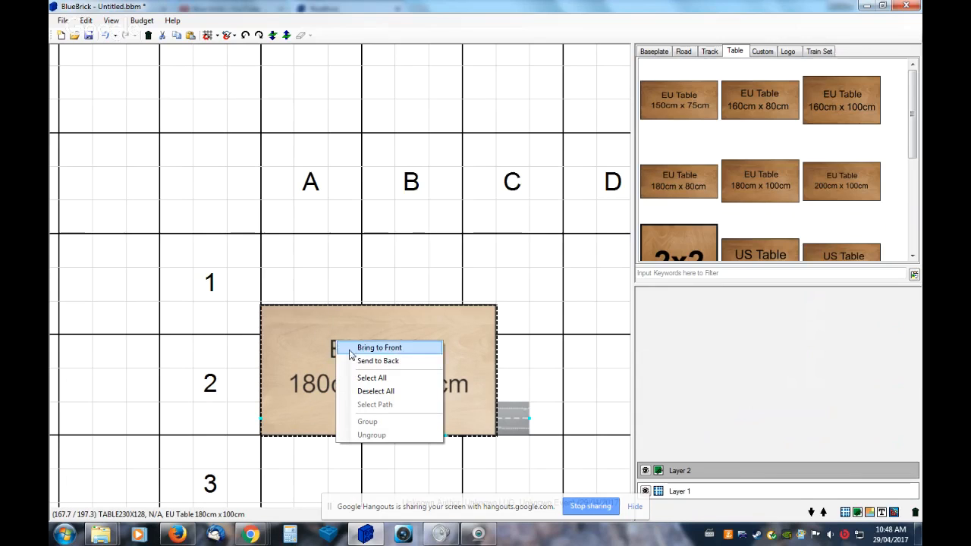
pyautogui.click(393, 362)
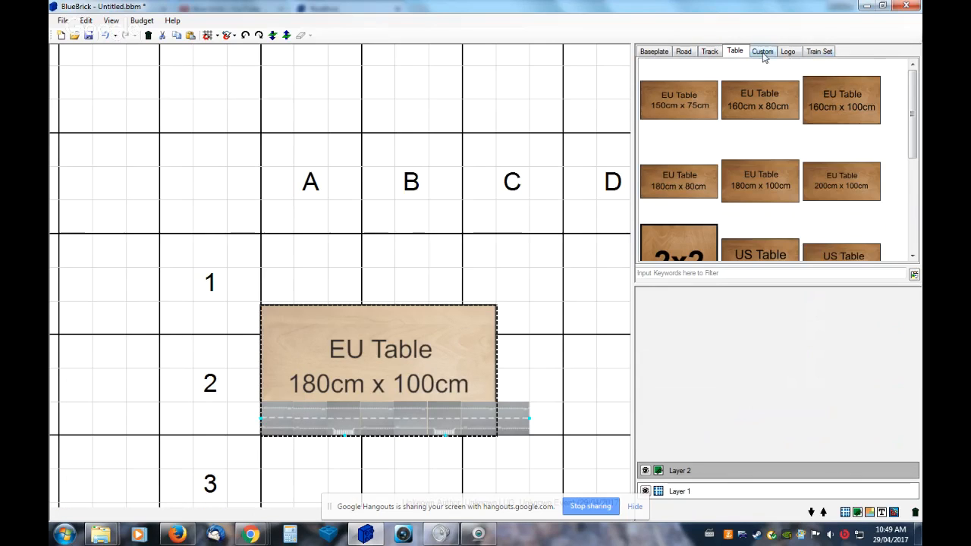
# Place a square tan baseplate on the table, directly above the second road plate from the left
pyautogui.click(661, 53)
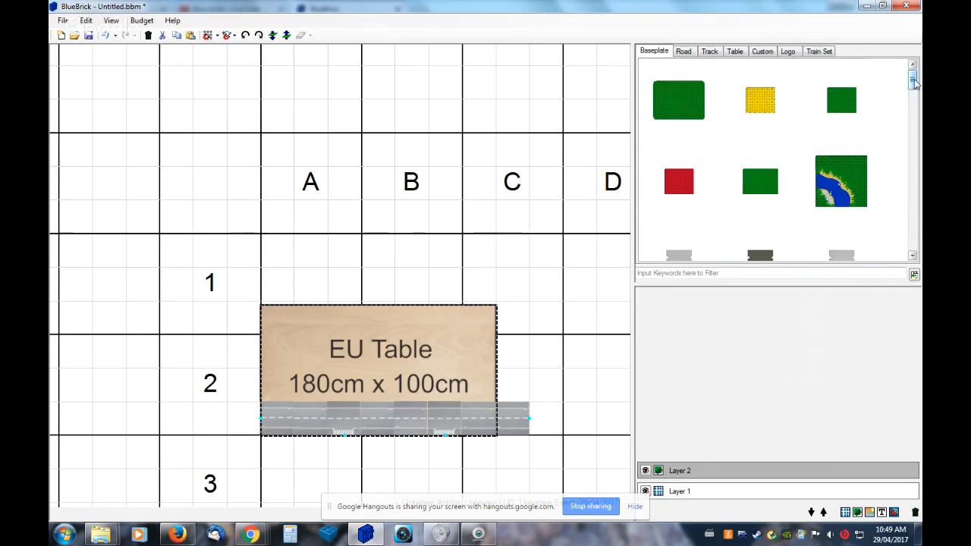
pyautogui.moveTo(915, 84); pyautogui.dragTo(915, 123)
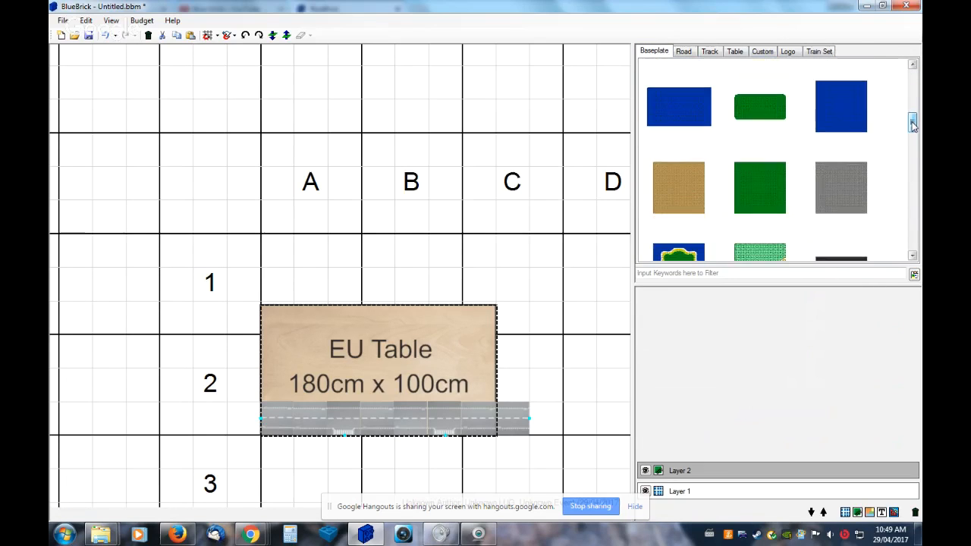
pyautogui.moveTo(657, 211); pyautogui.dragTo(314, 389)
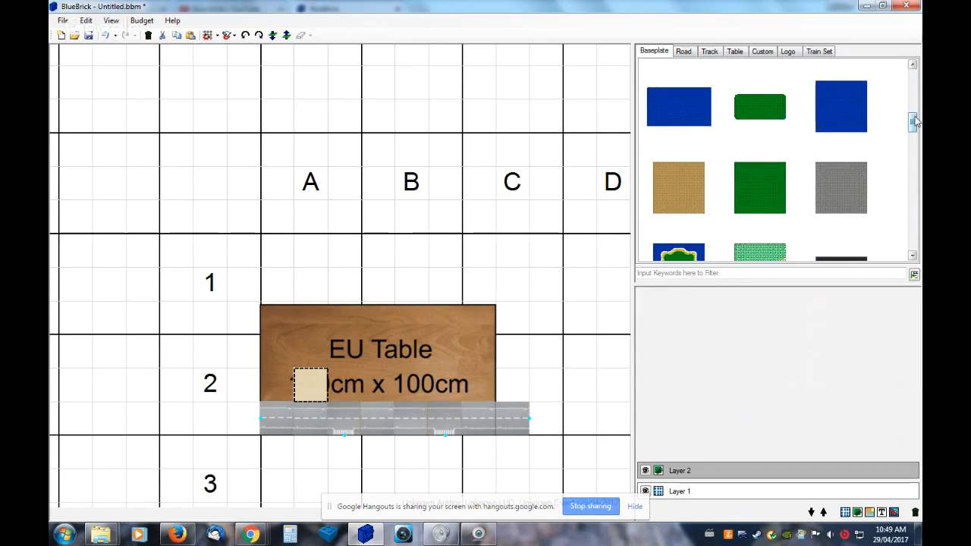
# Place four gray 48 x 48 baseplates side by side along the road, from the tan baseplate to the road's right end
pyautogui.moveTo(915, 122); pyautogui.dragTo(916, 215)
pyautogui.moveTo(760, 123); pyautogui.dragTo(410, 384)
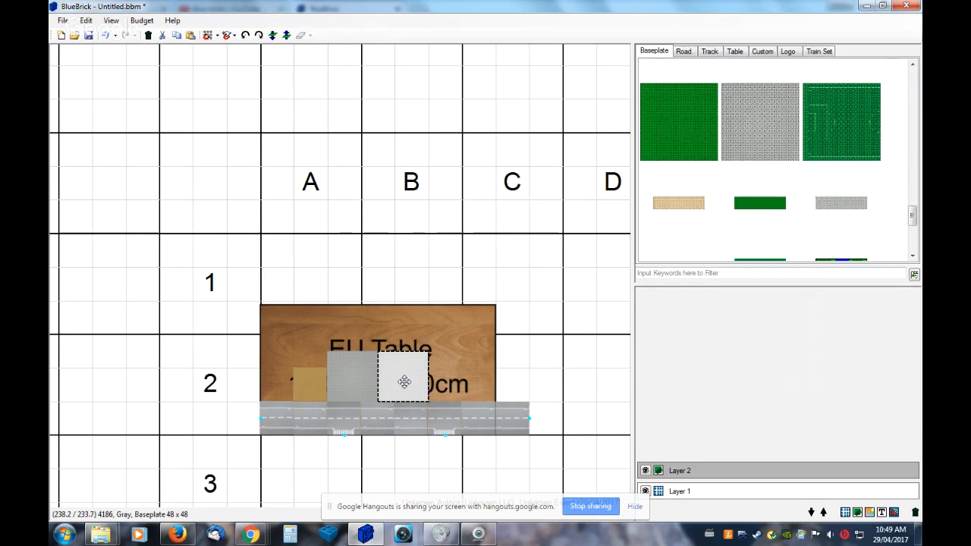
pyautogui.moveTo(761, 122); pyautogui.dragTo(457, 379)
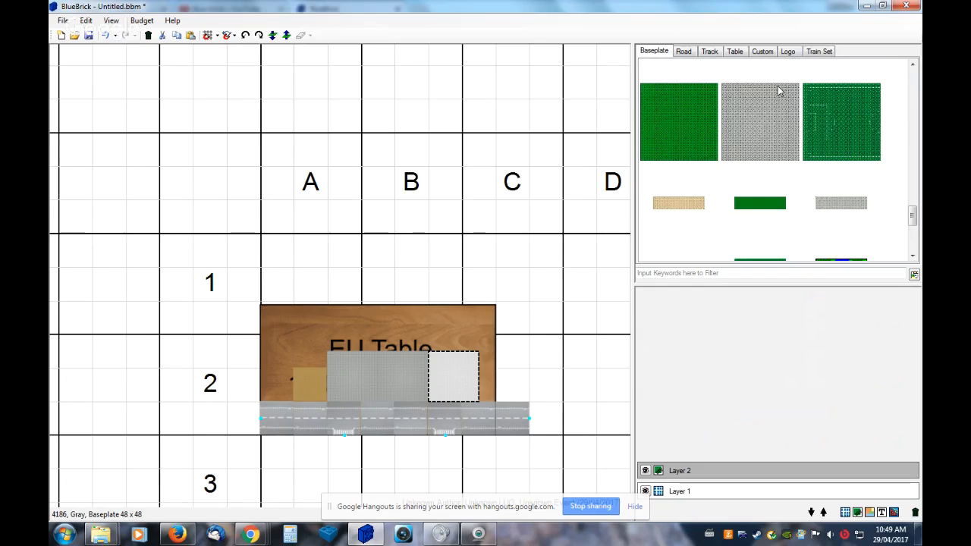
pyautogui.moveTo(776, 91); pyautogui.dragTo(513, 388)
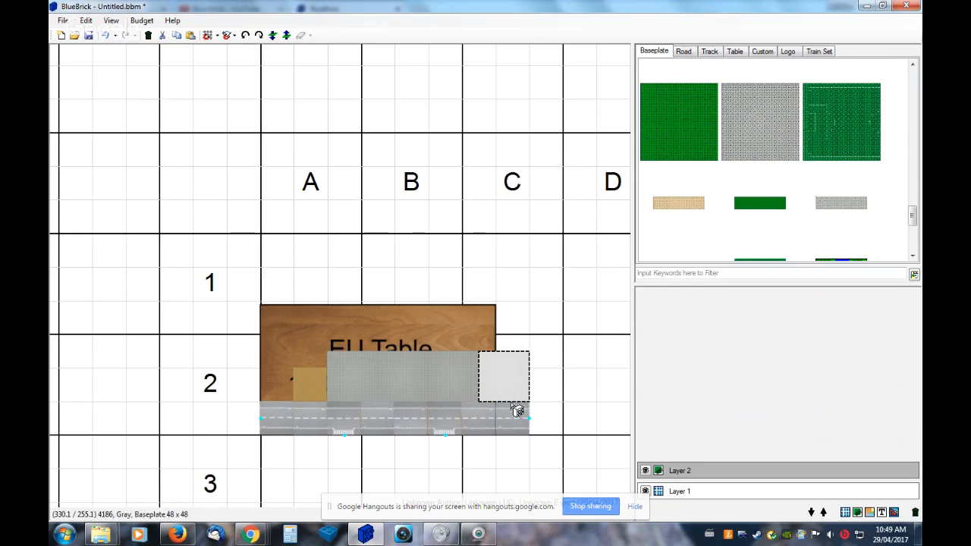
pyautogui.moveTo(765, 116); pyautogui.dragTo(888, 81)
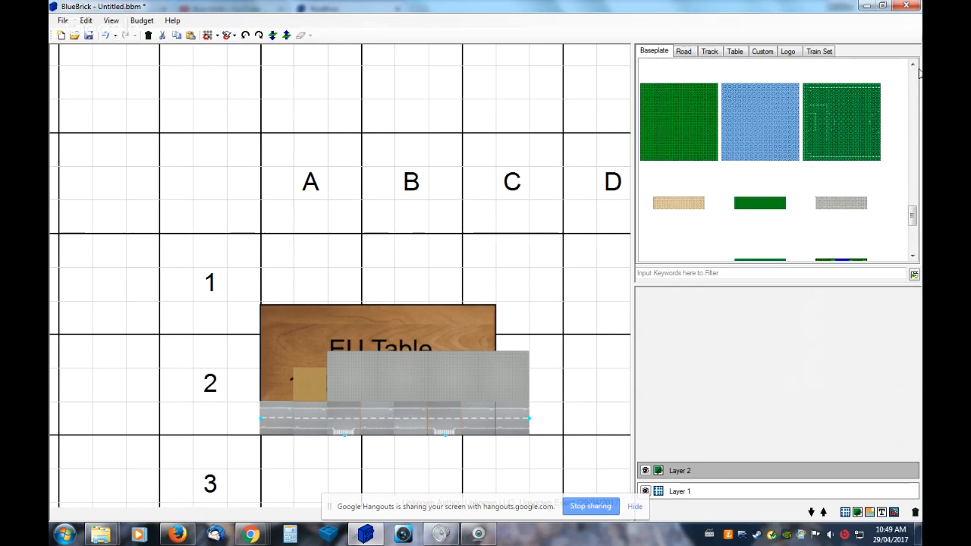
# Place a square green baseplate above the leftmost road plate, adjoining the tan baseplate's left edge
pyautogui.click(913, 65)
pyautogui.click(913, 65)
pyautogui.click(914, 64)
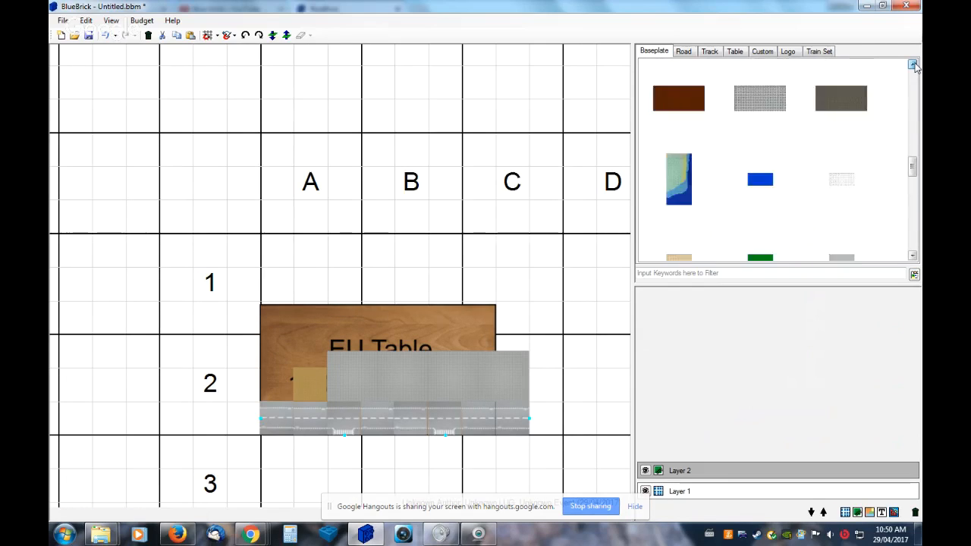
pyautogui.click(913, 64)
pyautogui.click(913, 64)
pyautogui.click(914, 64)
pyautogui.click(913, 64)
pyautogui.click(914, 64)
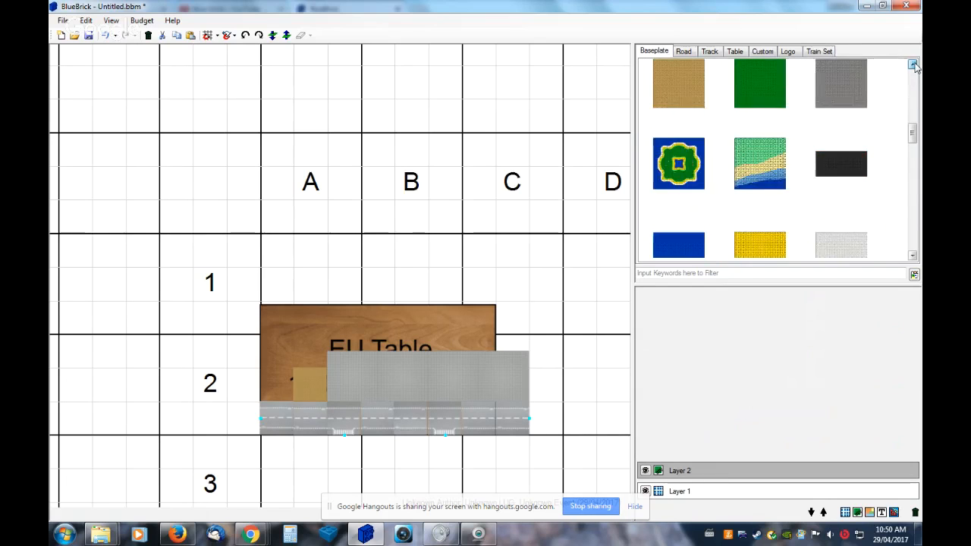
pyautogui.click(914, 65)
pyautogui.click(913, 64)
pyautogui.moveTo(765, 162); pyautogui.dragTo(278, 386)
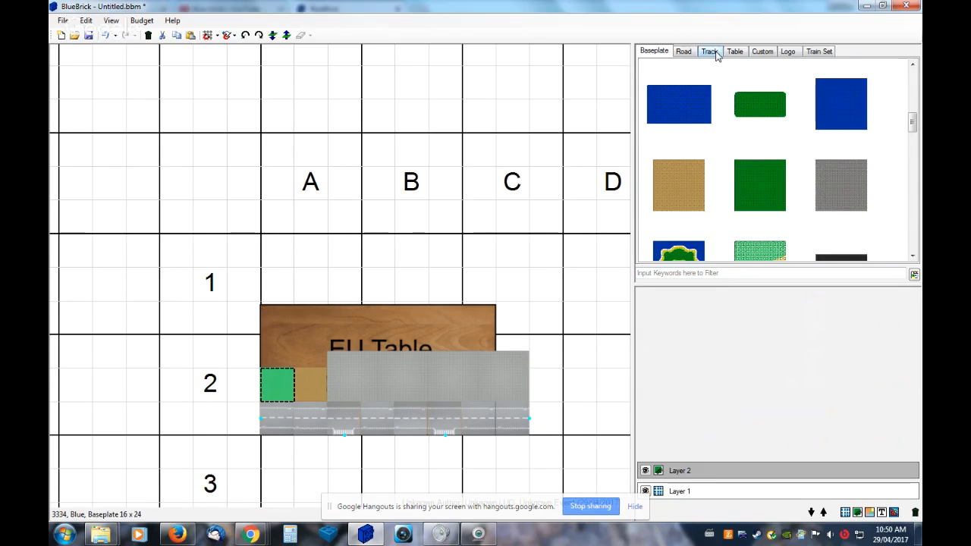
# Add a new brick layer and place a Rail 9V Straight on it, turned vertical at the leftmost road plate's lower edge
pyautogui.click(857, 513)
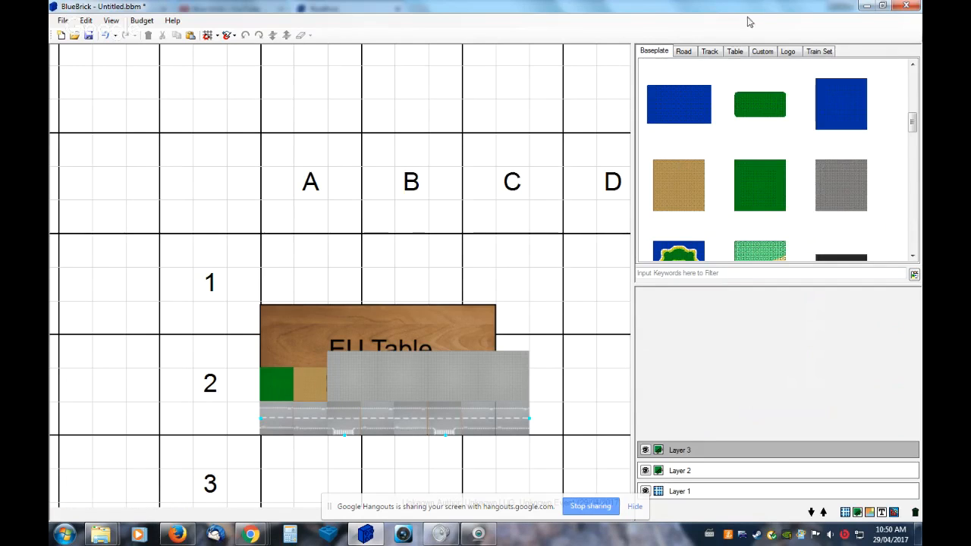
pyautogui.click(712, 51)
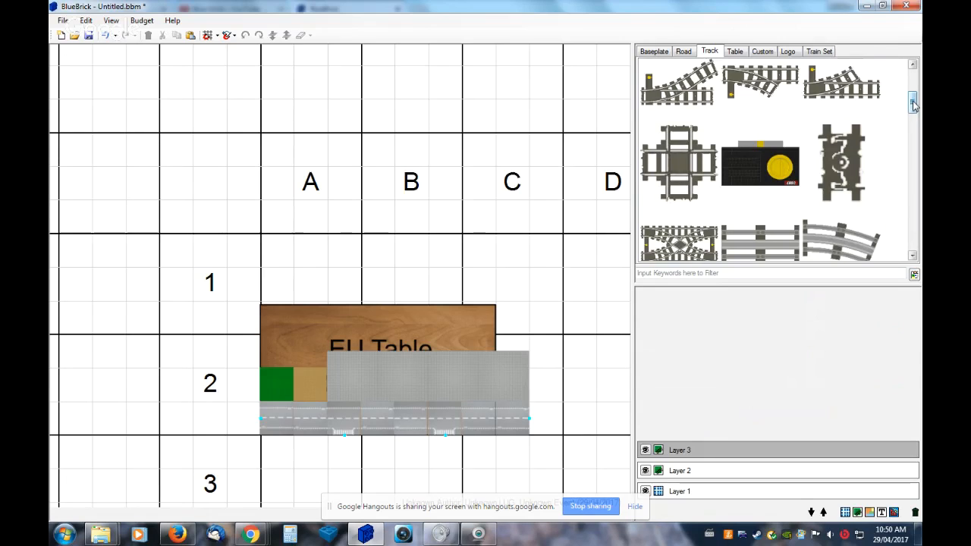
pyautogui.moveTo(915, 106); pyautogui.dragTo(914, 81)
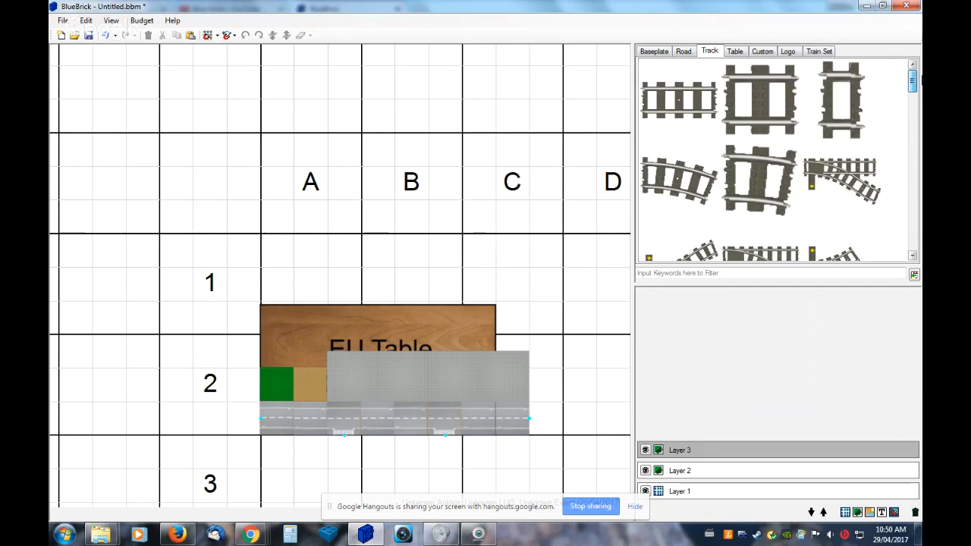
pyautogui.moveTo(679, 100); pyautogui.dragTo(267, 437)
pyautogui.click(245, 34)
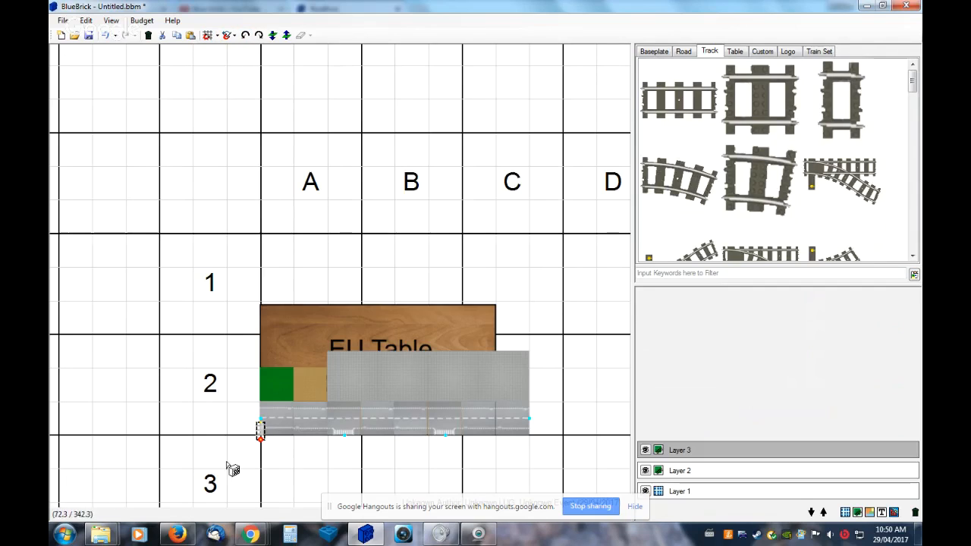
pyautogui.moveTo(260, 428); pyautogui.dragTo(265, 430)
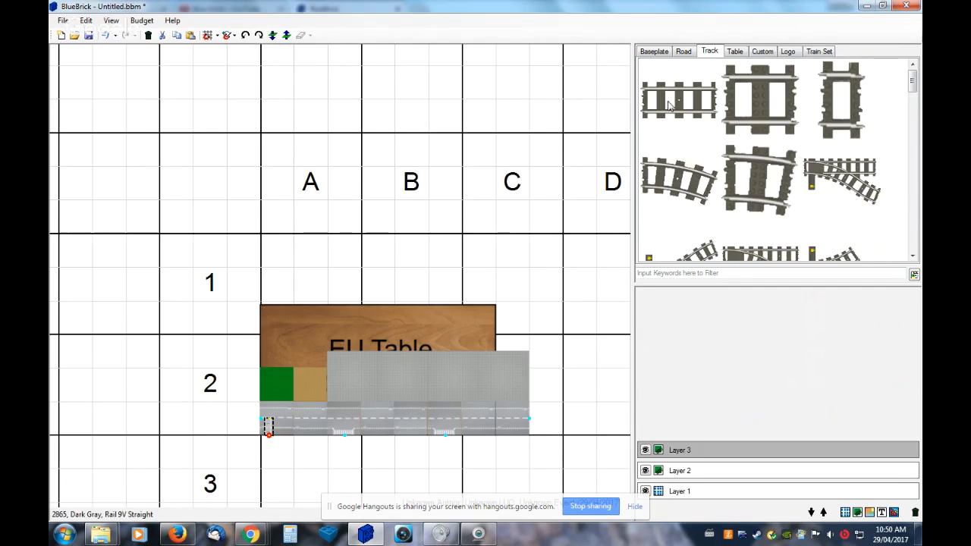
# Add a second Rail 9V Straight, turned vertical and parallel to the first, on the right half of the leftmost road plate
pyautogui.moveTo(679, 100); pyautogui.dragTo(221, 378)
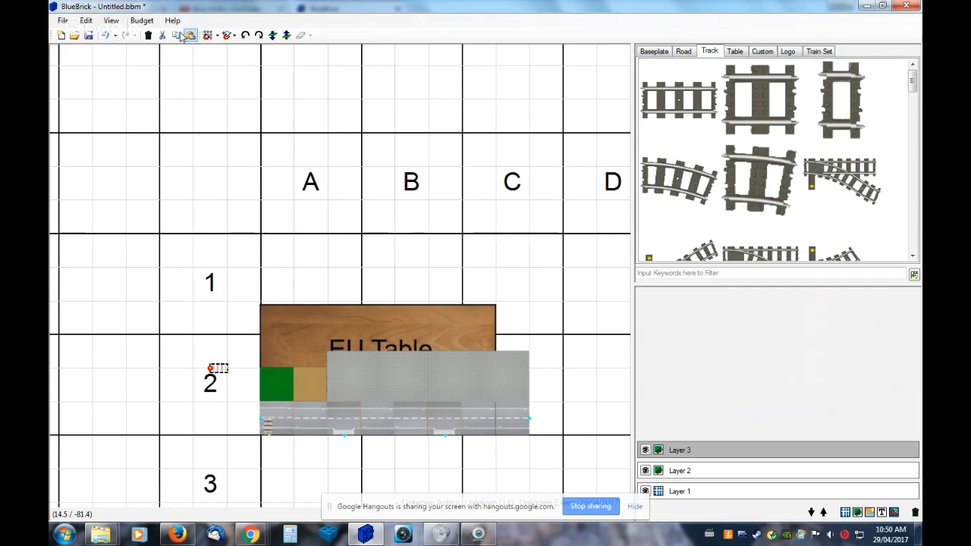
pyautogui.click(246, 35)
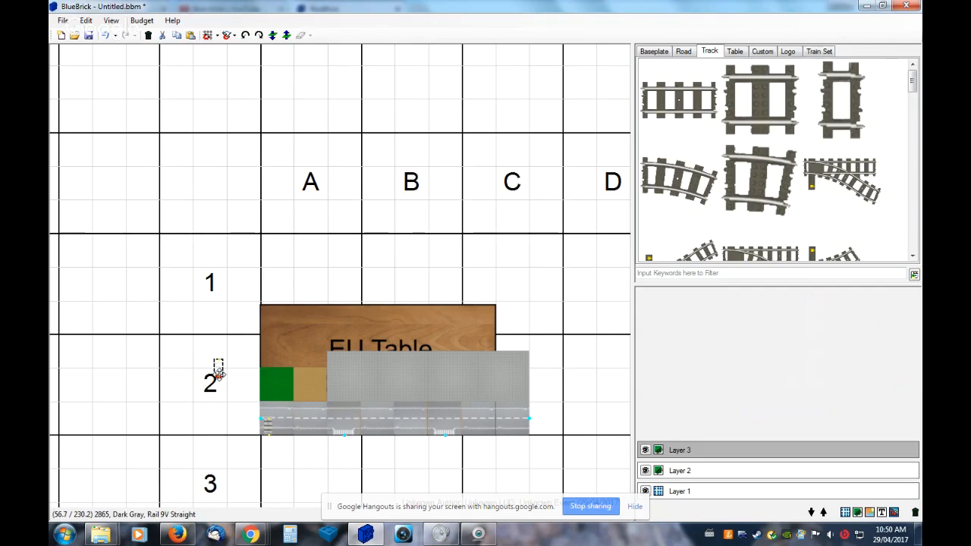
pyautogui.moveTo(218, 372); pyautogui.dragTo(280, 431)
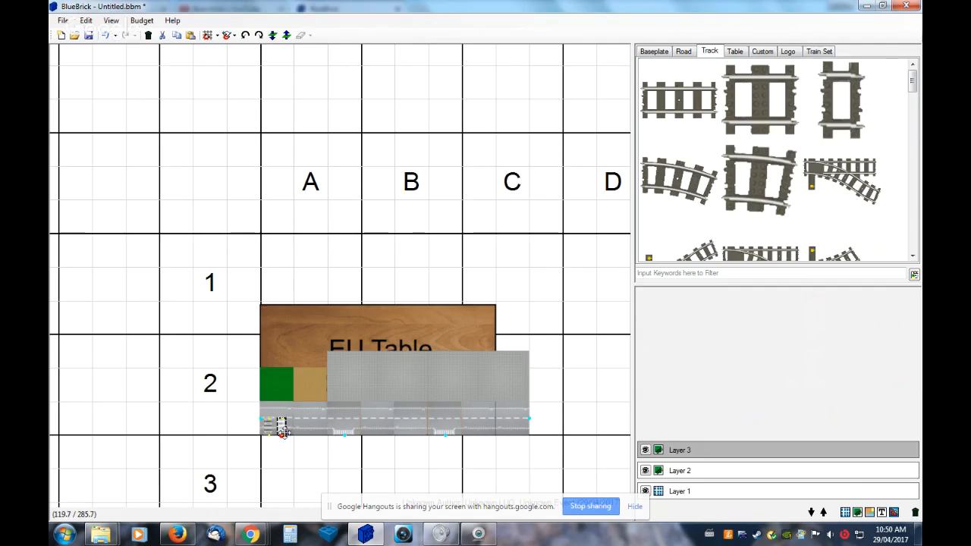
pyautogui.click(281, 454)
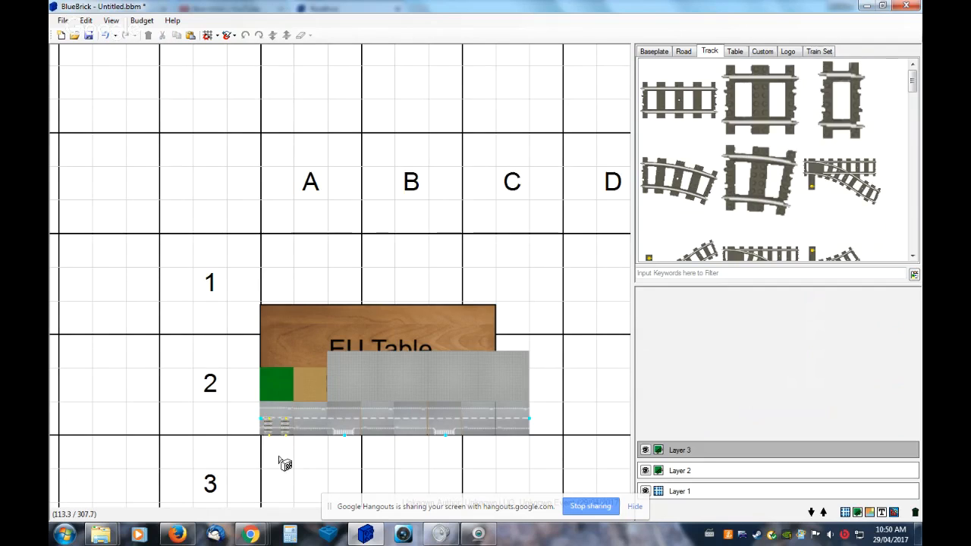
pyautogui.scroll(3, 286, 464)
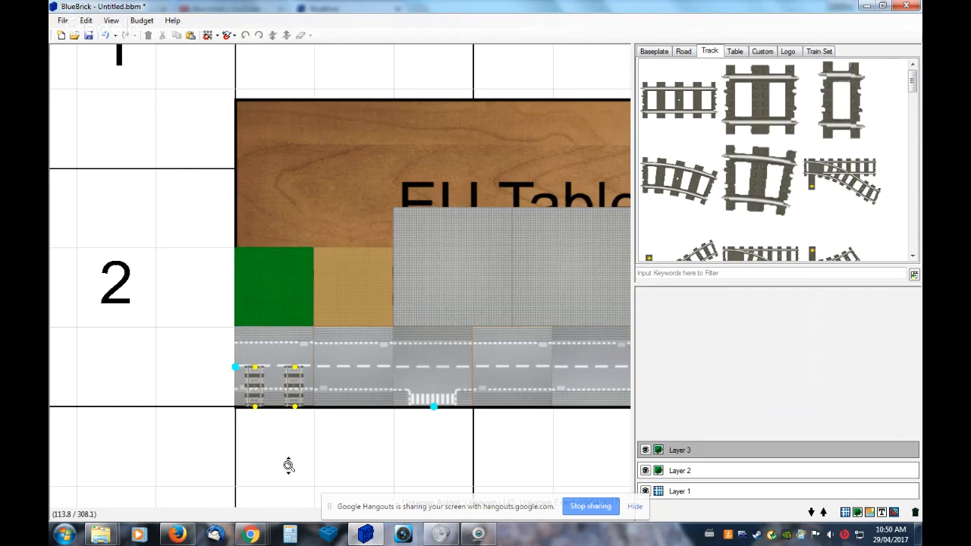
pyautogui.scroll(2, 289, 466)
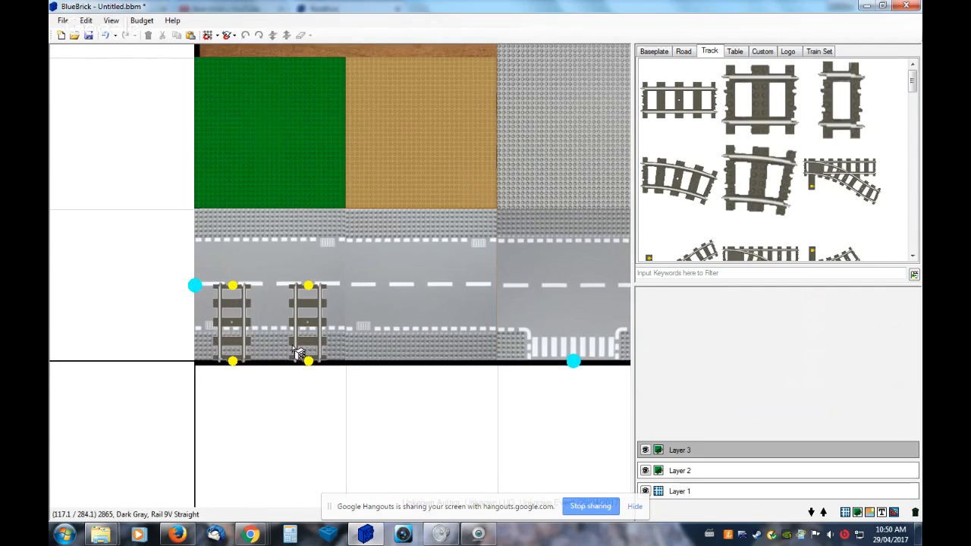
# Extend the left vertical track upward with three Rail 9V Straight pieces, reaching the green baseplate's upper edge
pyautogui.scroll(-3, 276, 328)
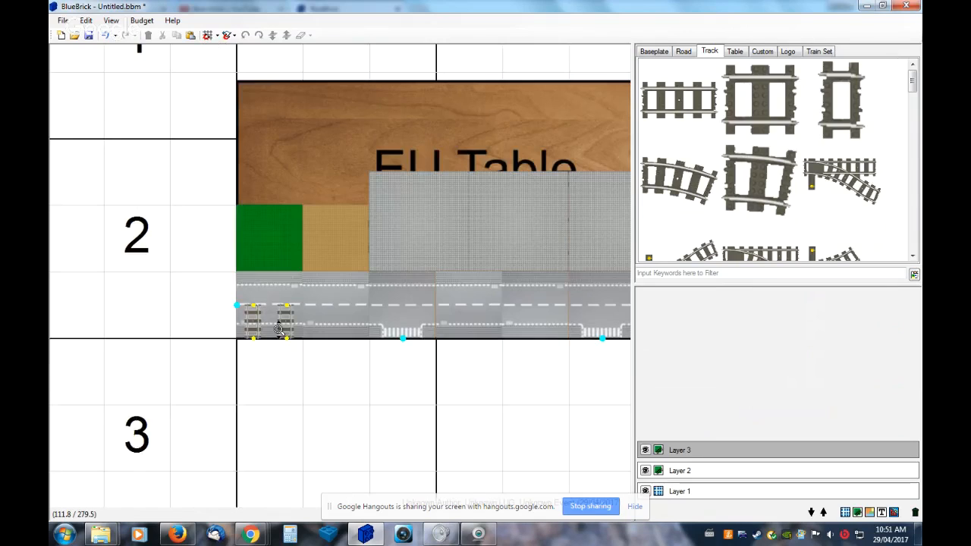
pyautogui.click(651, 106)
pyautogui.click(652, 106)
pyautogui.click(651, 106)
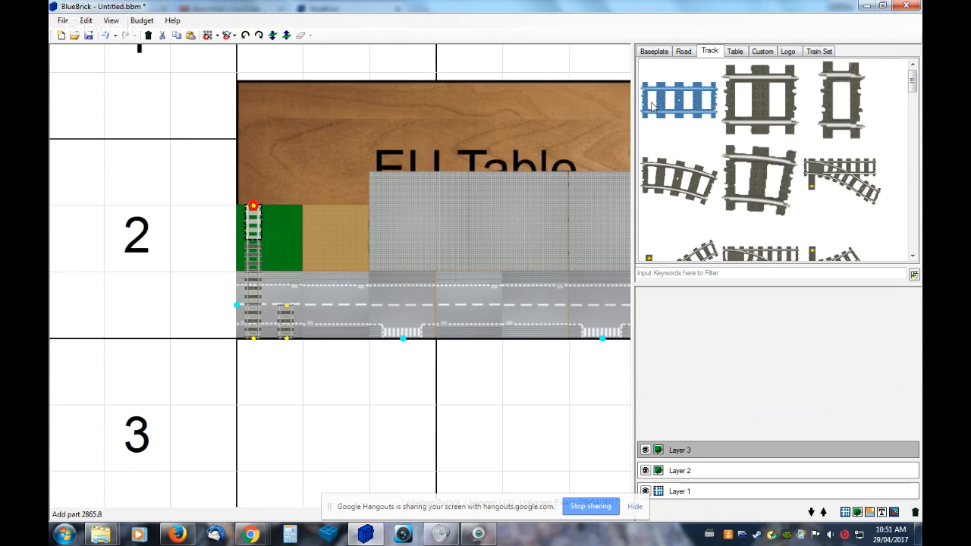
# Extend the right vertical track with one Rail 9V Straight below the road and three upward to the green baseplate's upper edge
pyautogui.click(285, 323)
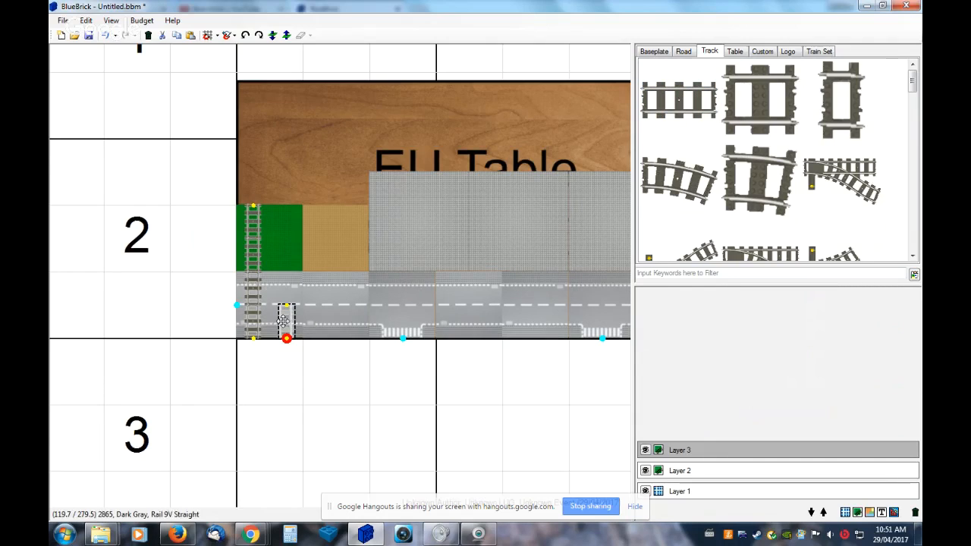
pyautogui.click(711, 121)
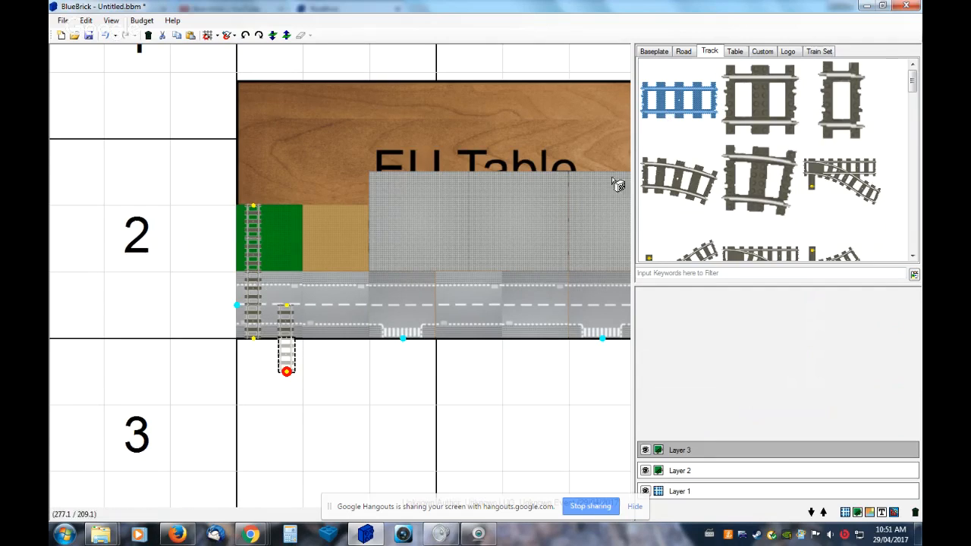
pyautogui.click(288, 319)
pyautogui.click(680, 103)
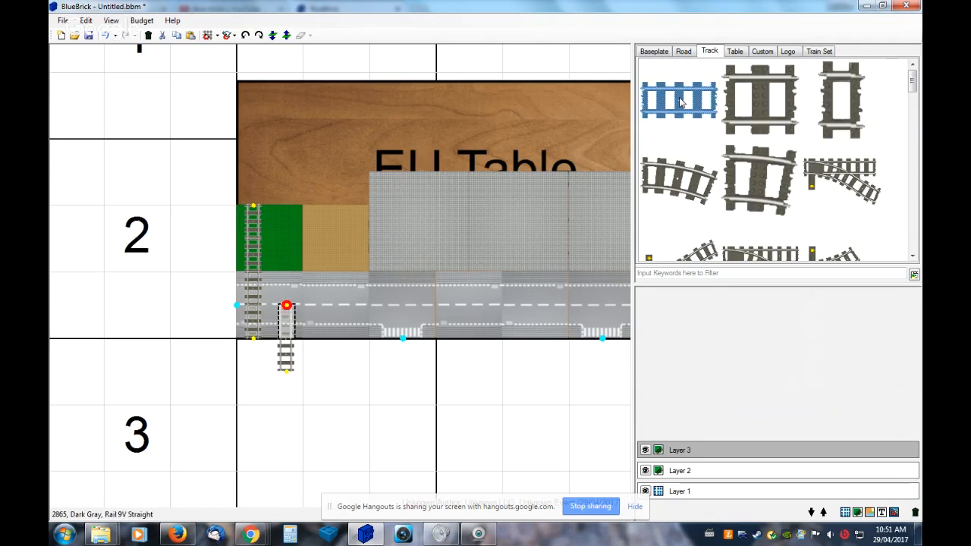
pyautogui.click(681, 103)
pyautogui.click(680, 103)
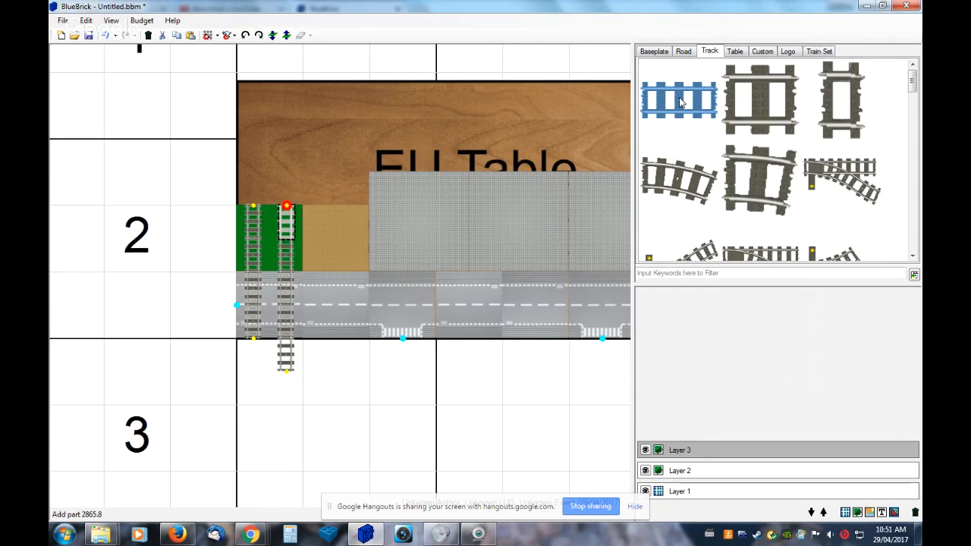
# Add four Rail 9V Curve pieces to the right track's upper end, bending it rightward over the table
pyautogui.click(682, 184)
pyautogui.click(682, 184)
pyautogui.click(682, 184)
pyautogui.click(682, 185)
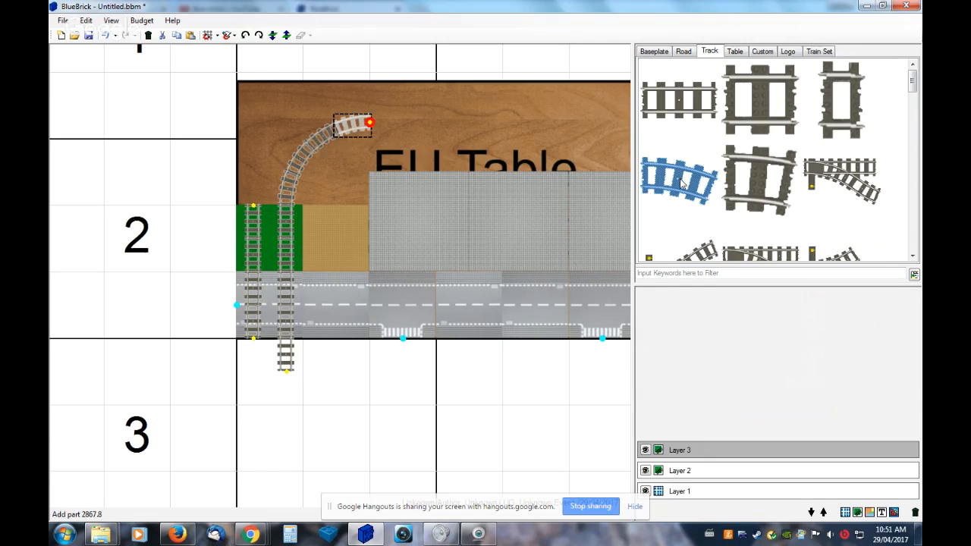
# Add four Rail 9V Curve pieces directly to the left track's upper end at the green baseplate's edge
pyautogui.click(251, 209)
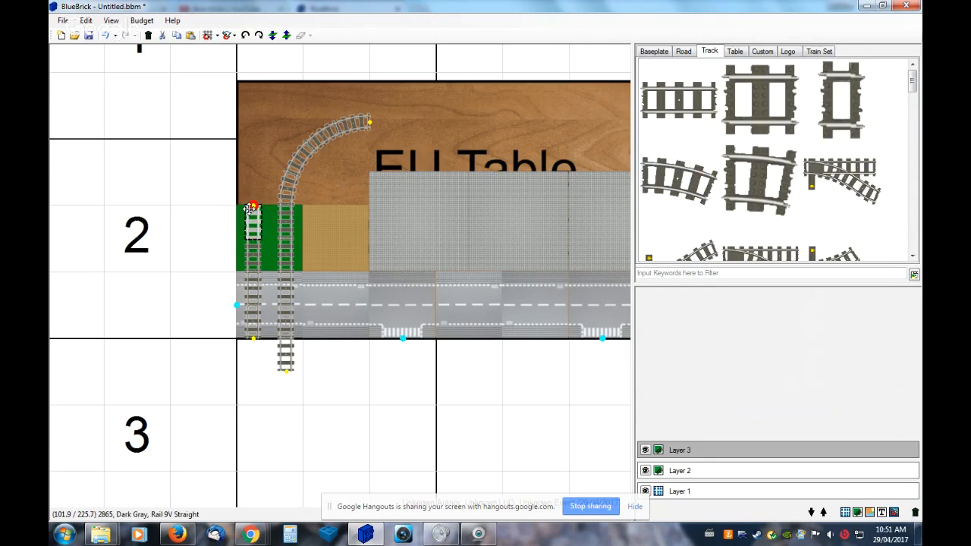
pyautogui.click(675, 173)
pyautogui.click(674, 173)
pyautogui.click(674, 173)
pyautogui.click(675, 173)
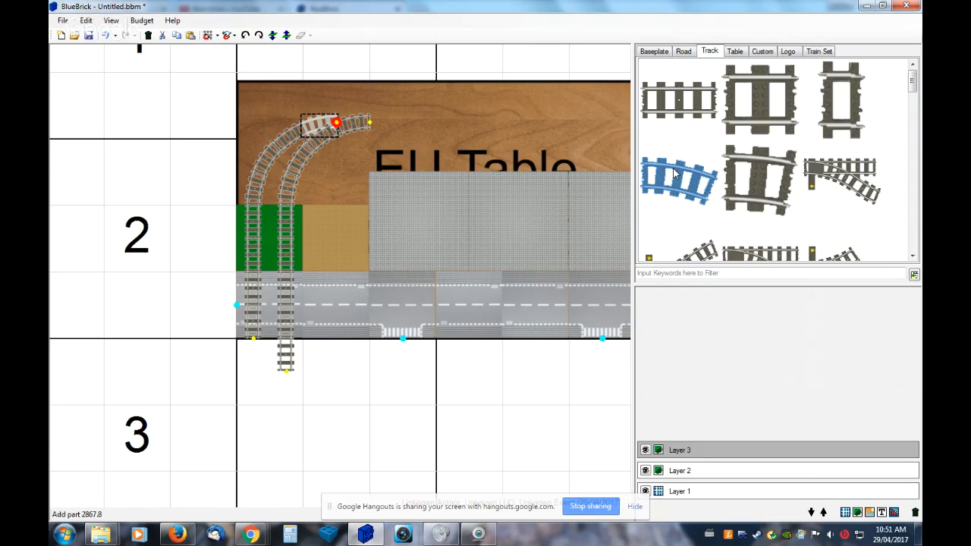
# Undo the four curve additions on the left track
pyautogui.click(109, 38)
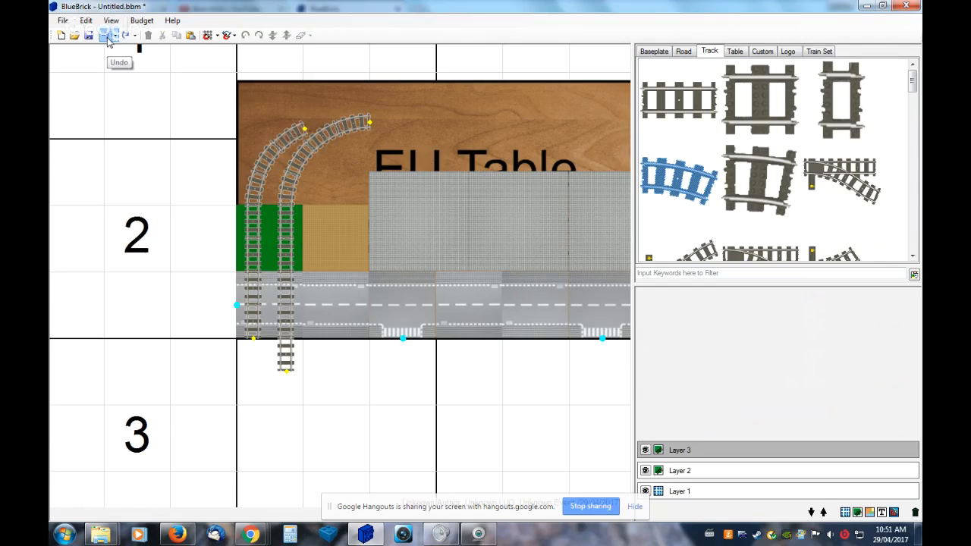
pyautogui.click(108, 38)
pyautogui.click(109, 38)
pyautogui.click(108, 38)
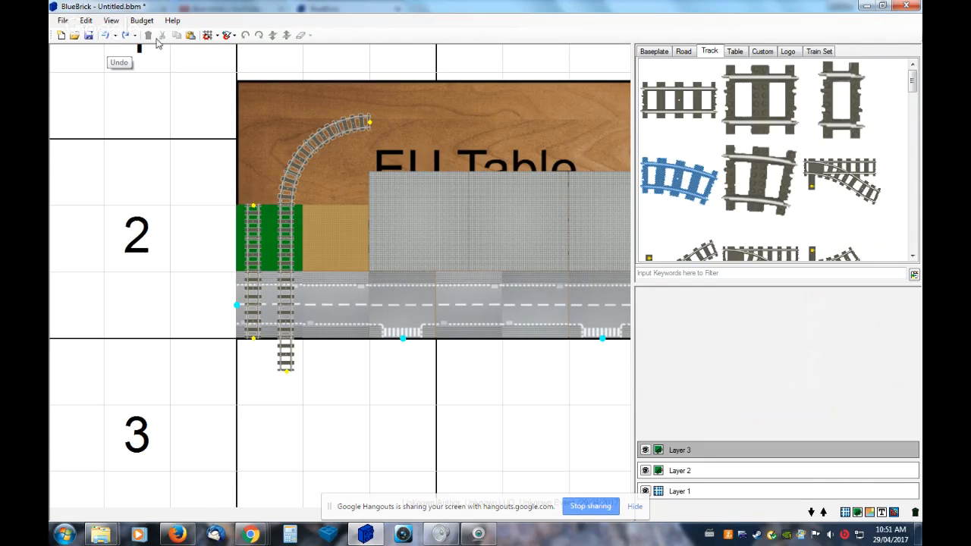
# Add one more Rail 9V Straight to the left track's upper end, above the green baseplate
pyautogui.click(664, 102)
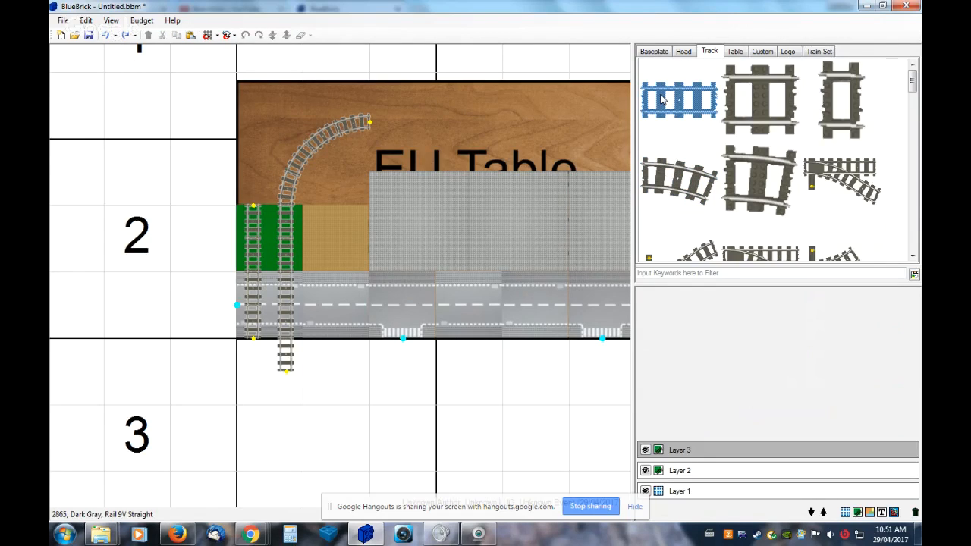
pyautogui.click(255, 214)
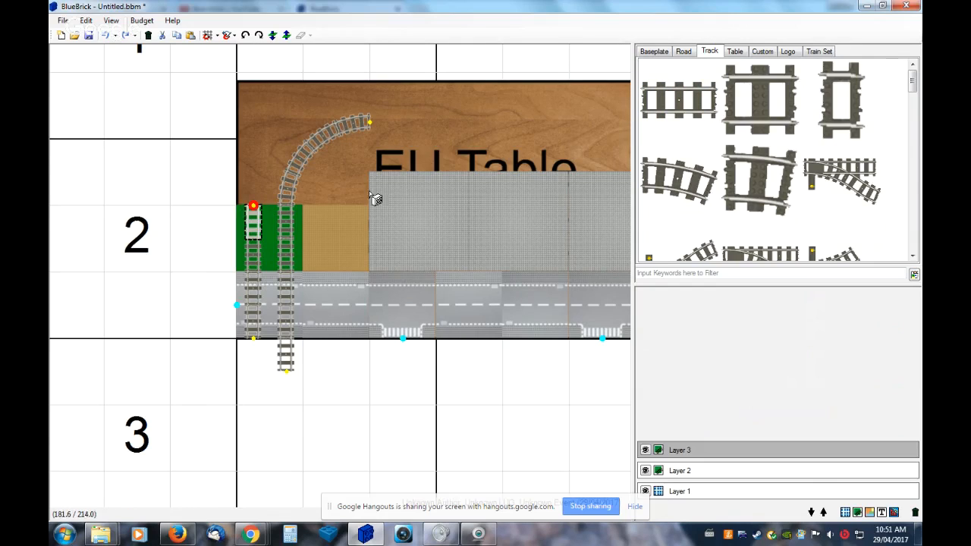
pyautogui.click(658, 95)
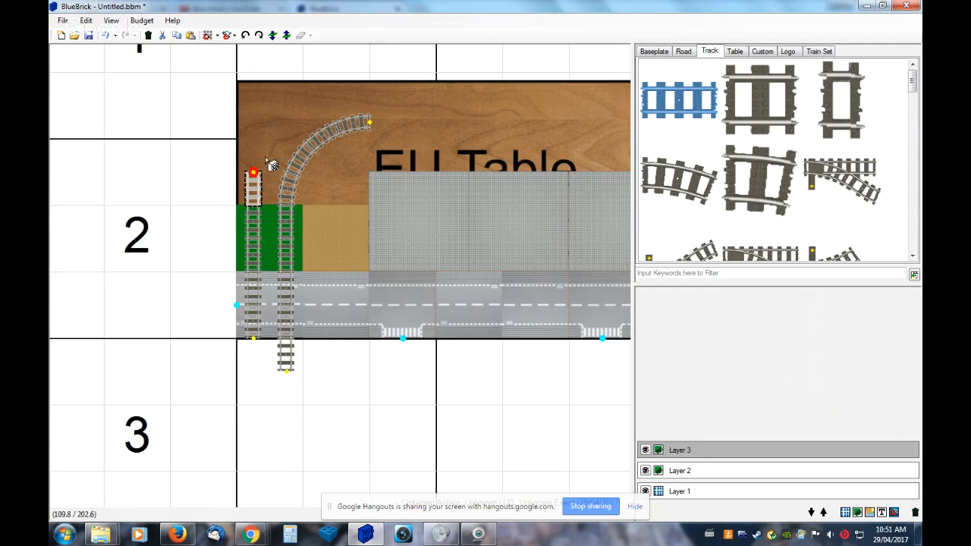
# Curve the left track rightward along the table's upper edge with four Rail 9V Curve pieces, deleting the surplus fifth one
pyautogui.click(660, 179)
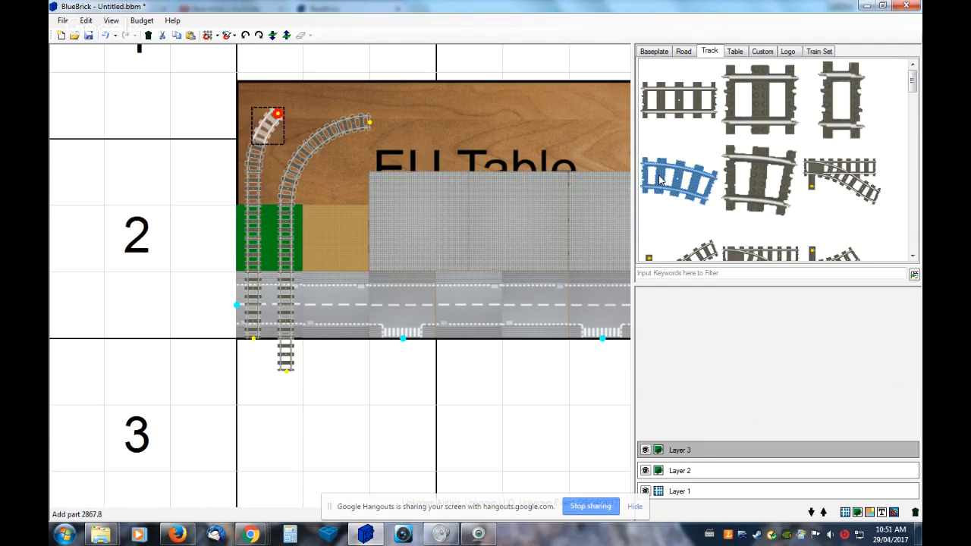
pyautogui.click(661, 179)
pyautogui.click(660, 179)
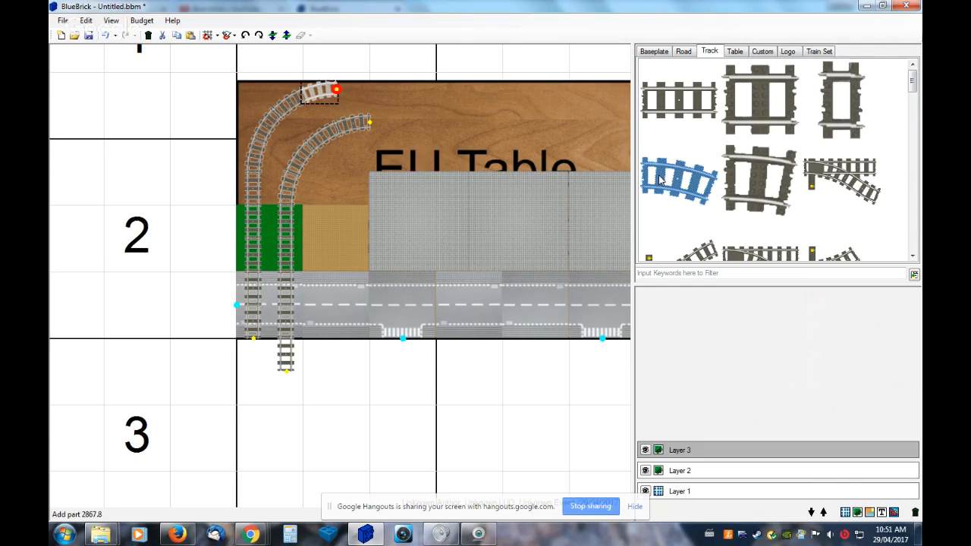
pyautogui.click(660, 180)
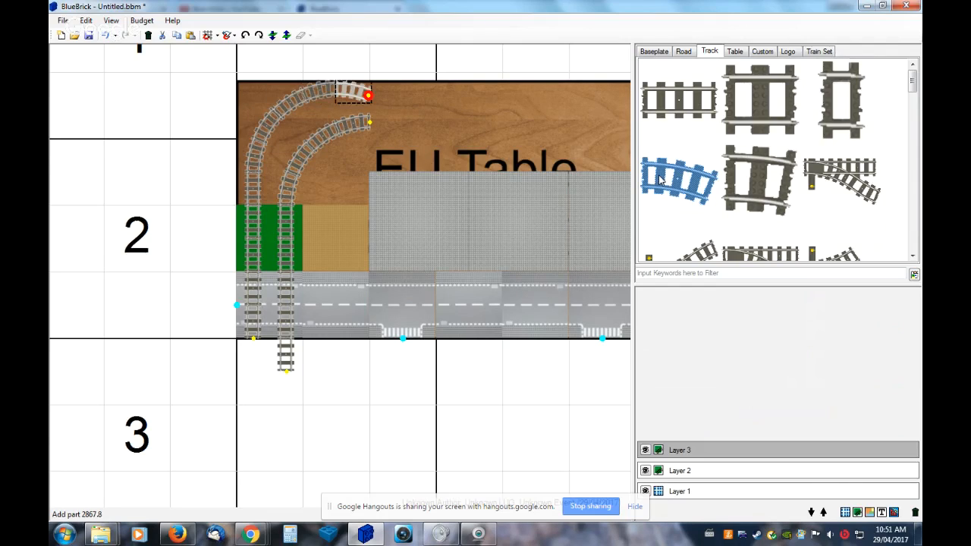
pyautogui.click(149, 35)
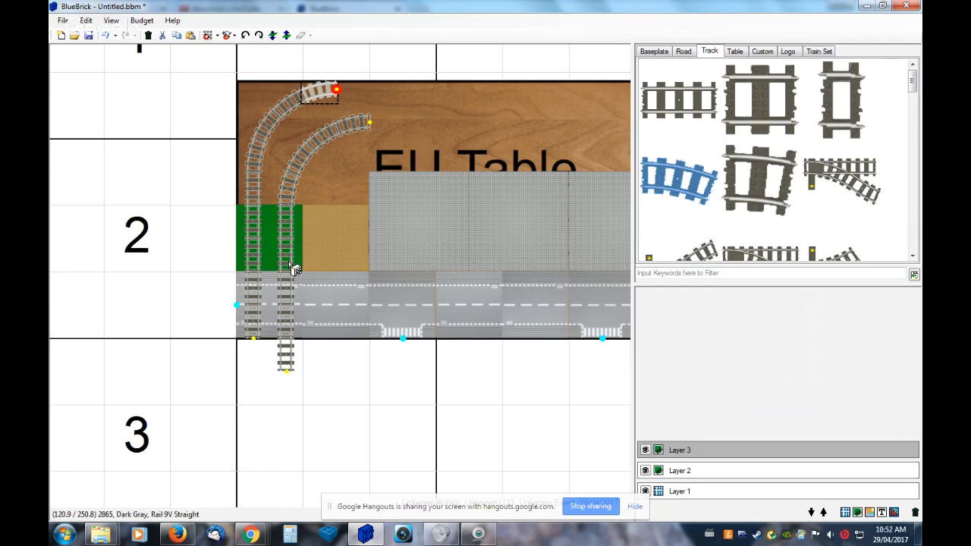
# Move the straight on the green baseplate's lower half out of each track to the empty area left of the table
pyautogui.moveTo(295, 270); pyautogui.dragTo(216, 257)
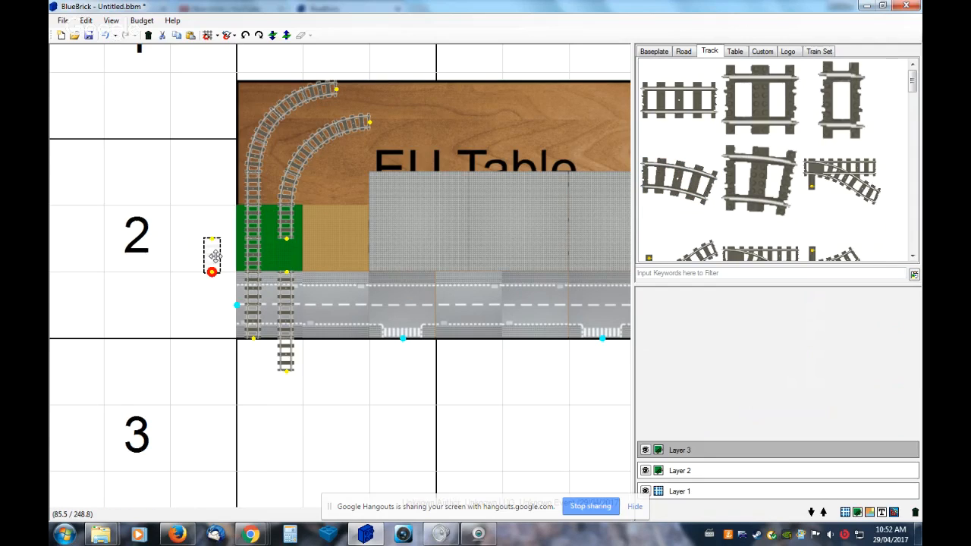
pyautogui.hotkey('ctrl', 'c')
pyautogui.hotkey('ctrl', 'v')
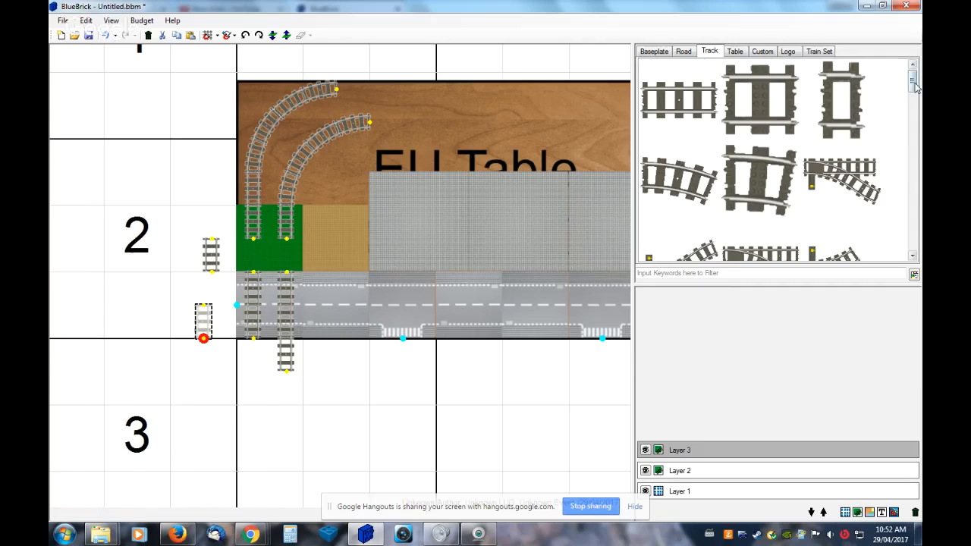
# Fill the gap in each track with the short dark gray piece with a round centre, and reconnect the upper straights and curves
pyautogui.moveTo(914, 88); pyautogui.dragTo(911, 113)
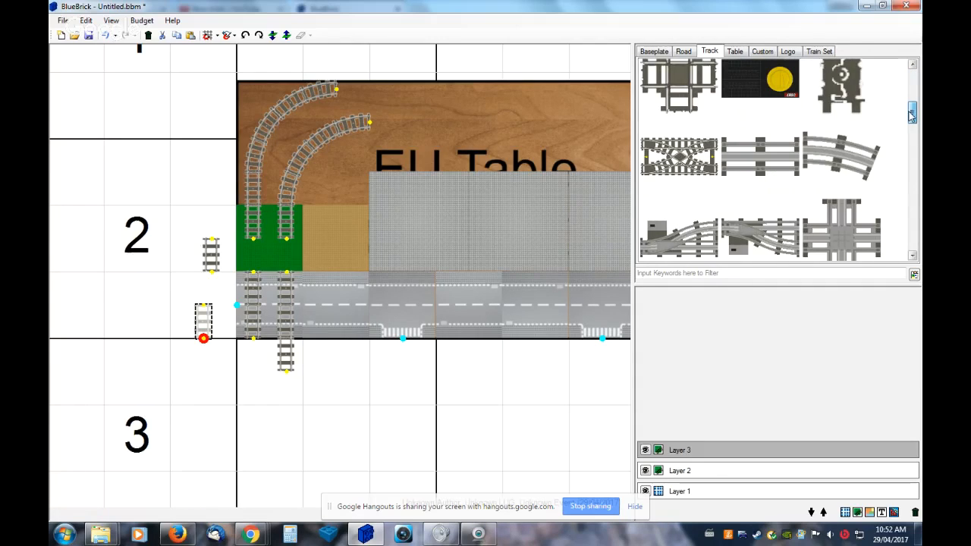
pyautogui.moveTo(840, 95); pyautogui.dragTo(254, 264)
pyautogui.moveTo(841, 109); pyautogui.dragTo(305, 288)
pyautogui.moveTo(847, 120); pyautogui.dragTo(286, 262)
pyautogui.moveTo(843, 99); pyautogui.dragTo(260, 159)
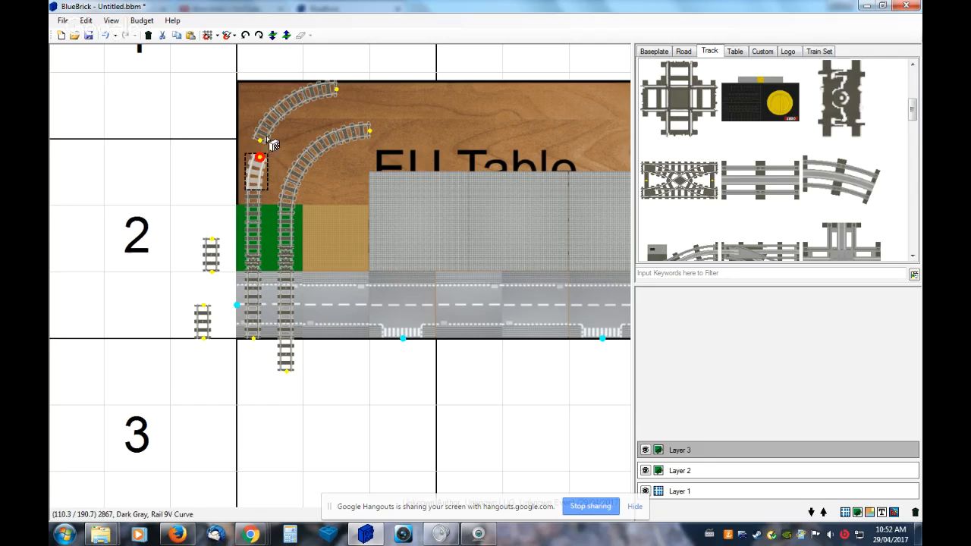
pyautogui.moveTo(262, 161); pyautogui.dragTo(320, 106)
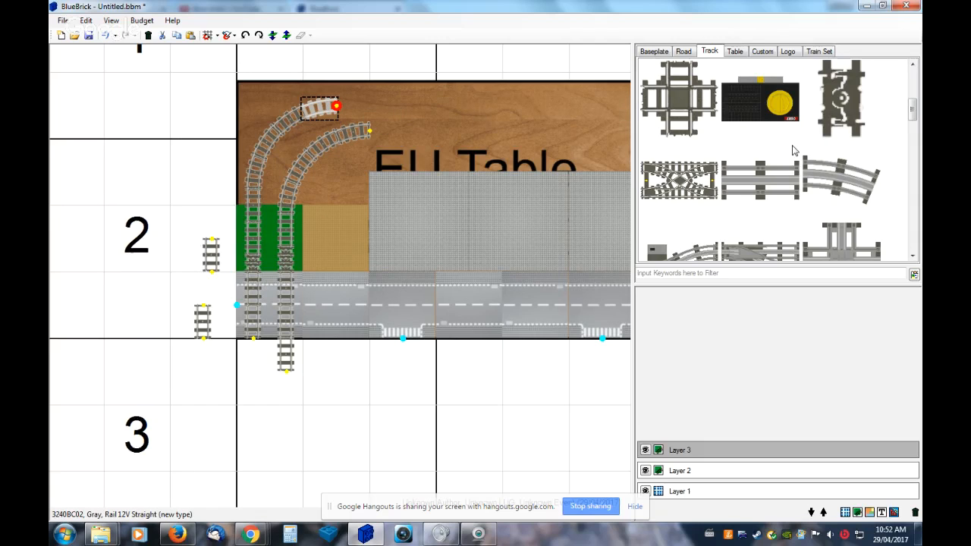
# Extend the outer track rightward along the table's upper edge with eight Rail 9V Straight pieces
pyautogui.scroll(2, 795, 150)
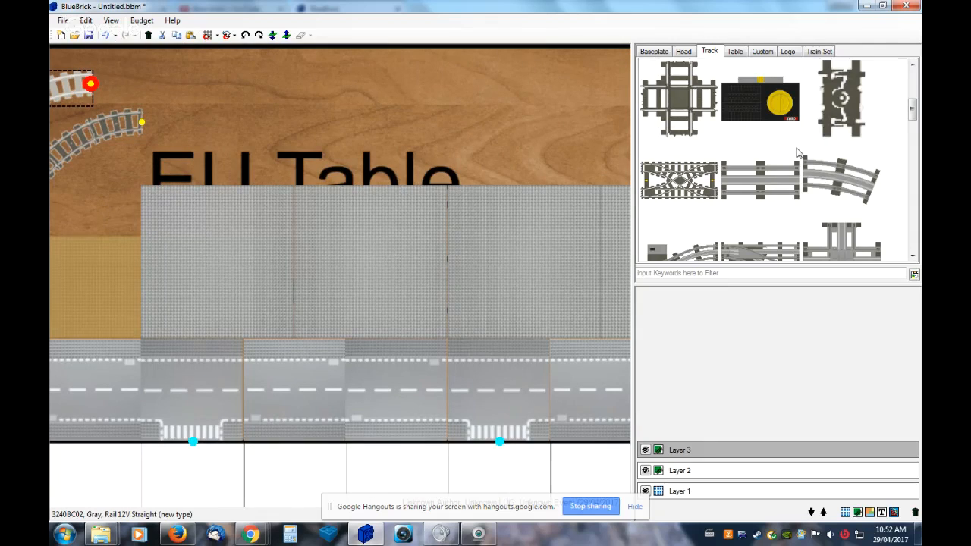
pyautogui.scroll(-3, 797, 152)
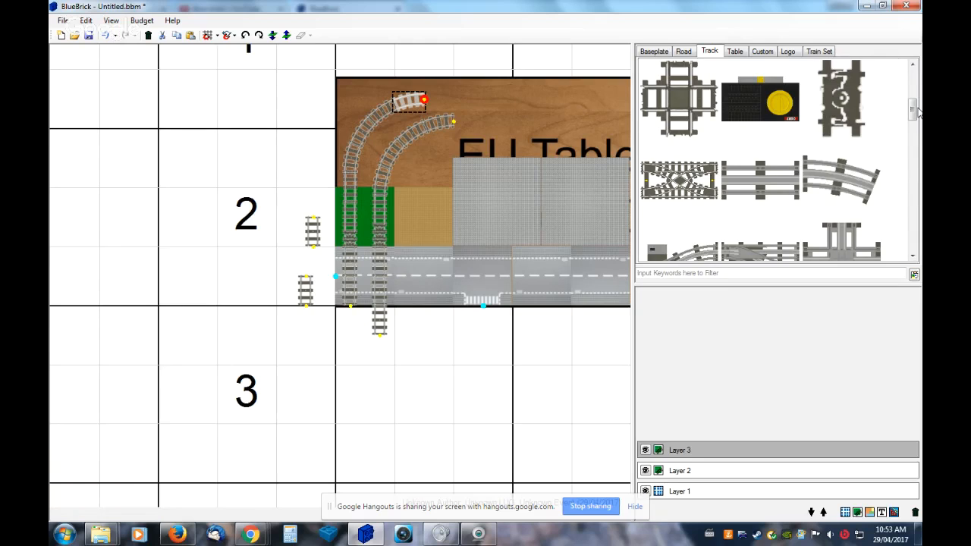
pyautogui.scroll(3, 747, 128)
pyautogui.doubleClick(678, 75)
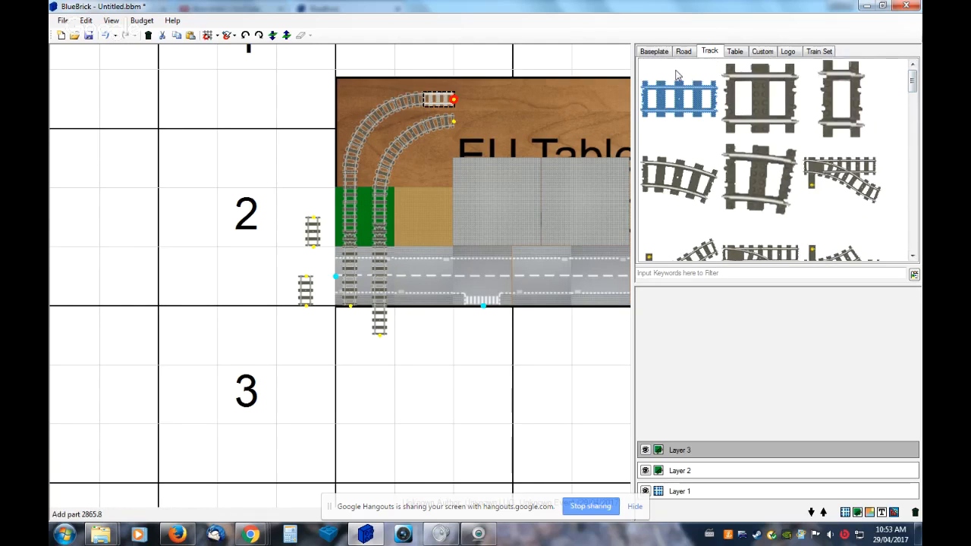
pyautogui.doubleClick(678, 76)
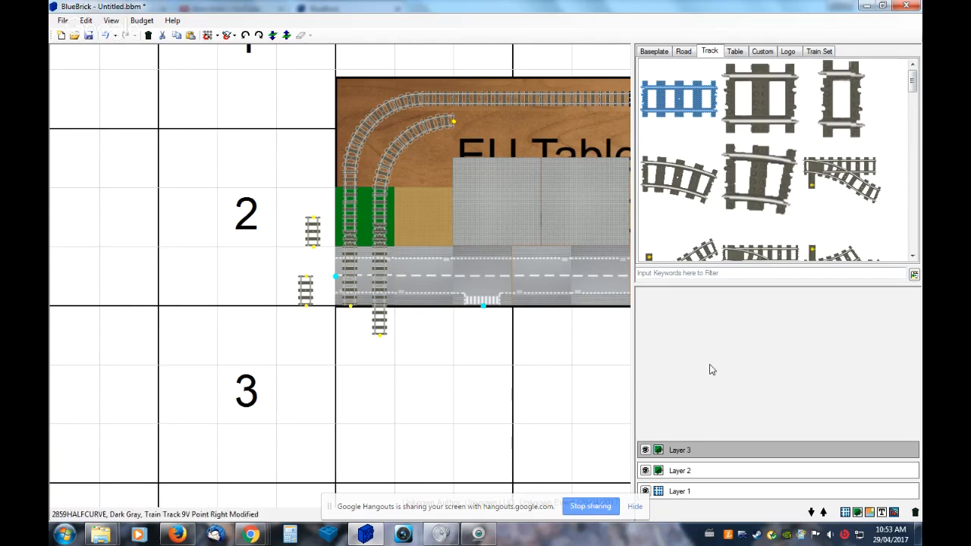
# Delete the two spare straight track pieces left of the table
pyautogui.scroll(-5, 534, 387)
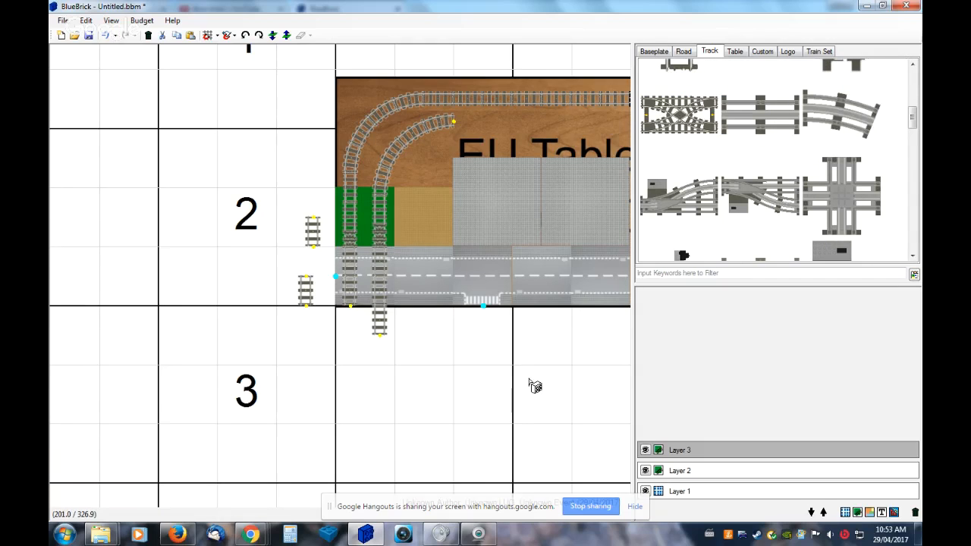
pyautogui.click(307, 287)
pyautogui.click(148, 36)
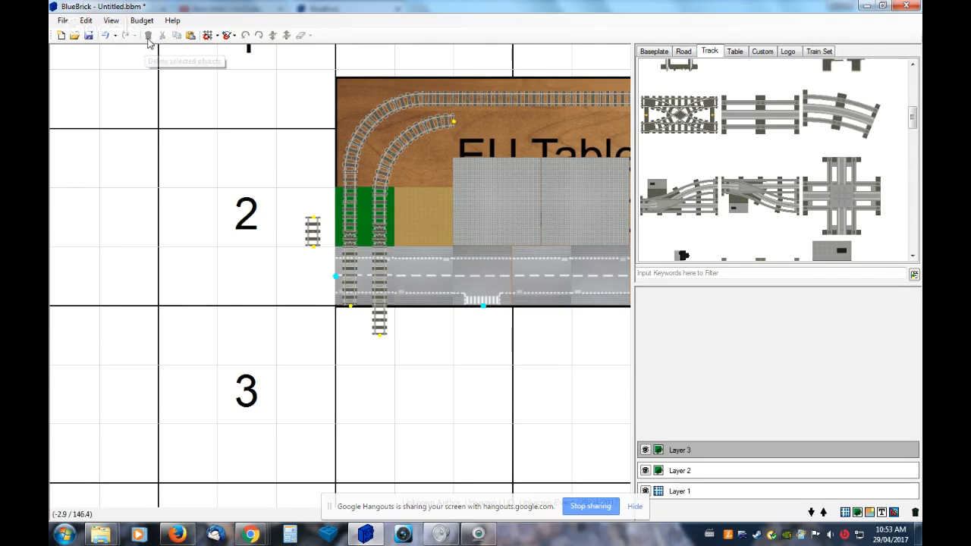
pyautogui.moveTo(311, 225); pyautogui.dragTo(304, 226)
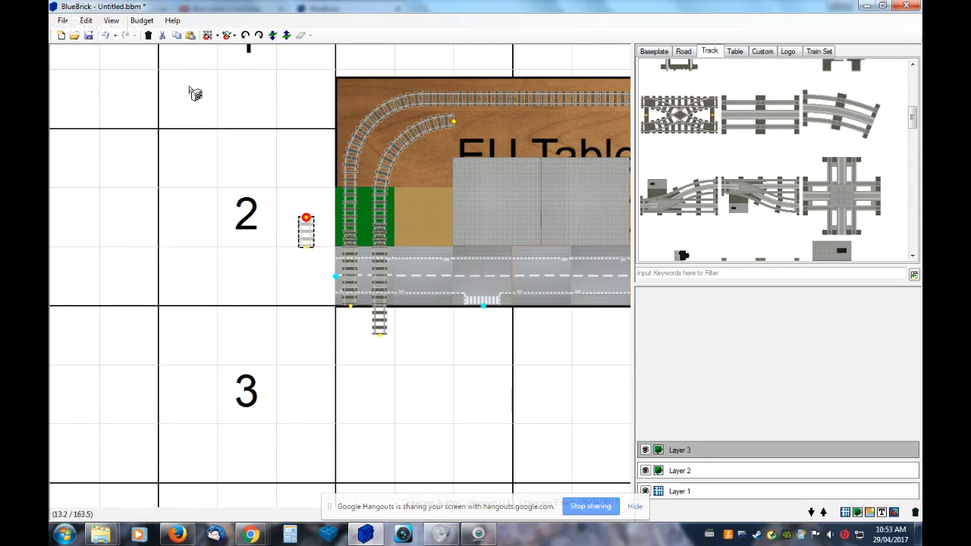
pyautogui.click(148, 36)
pyautogui.scroll(-3, 497, 349)
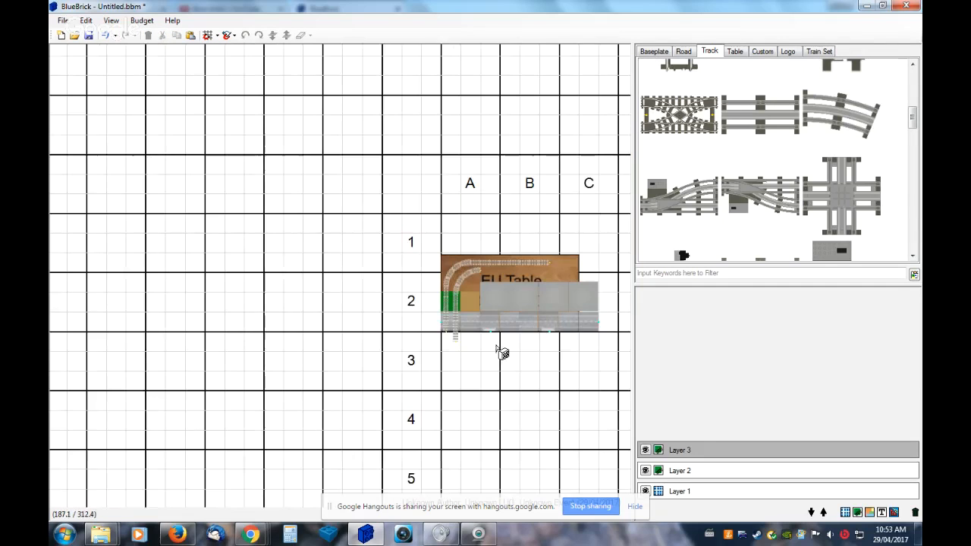
pyautogui.scroll(1, 622, 283)
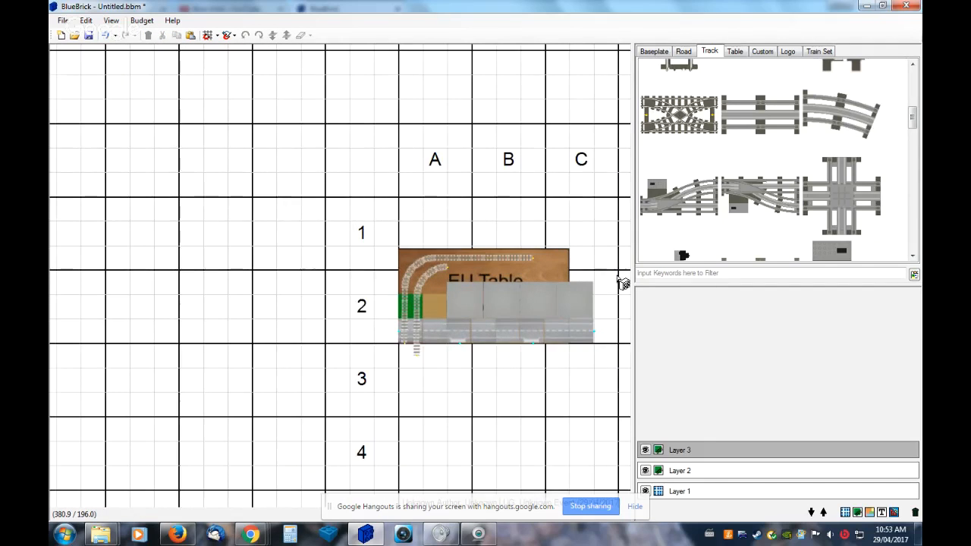
pyautogui.scroll(4, 604, 267)
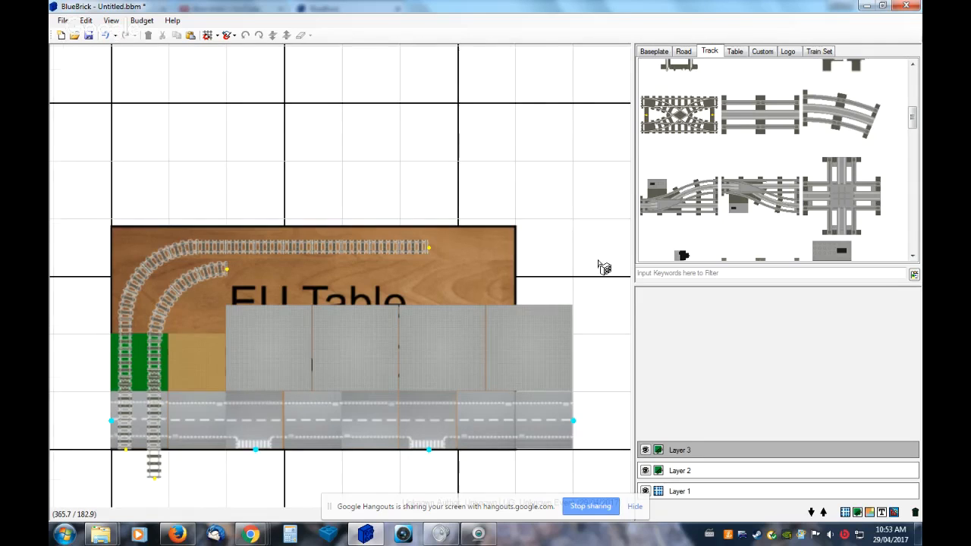
pyautogui.scroll(-1, 604, 267)
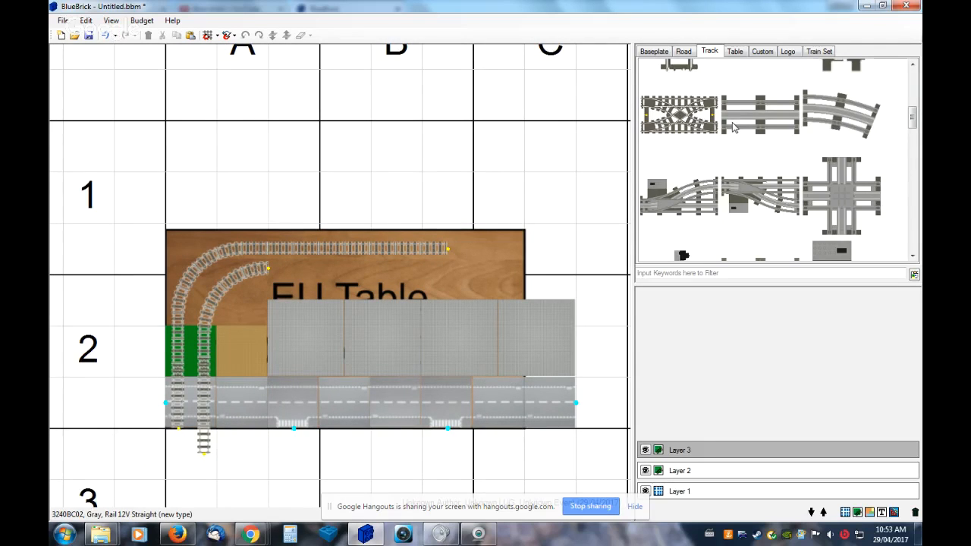
pyautogui.scroll(2, 910, 98)
pyautogui.scroll(3, 915, 110)
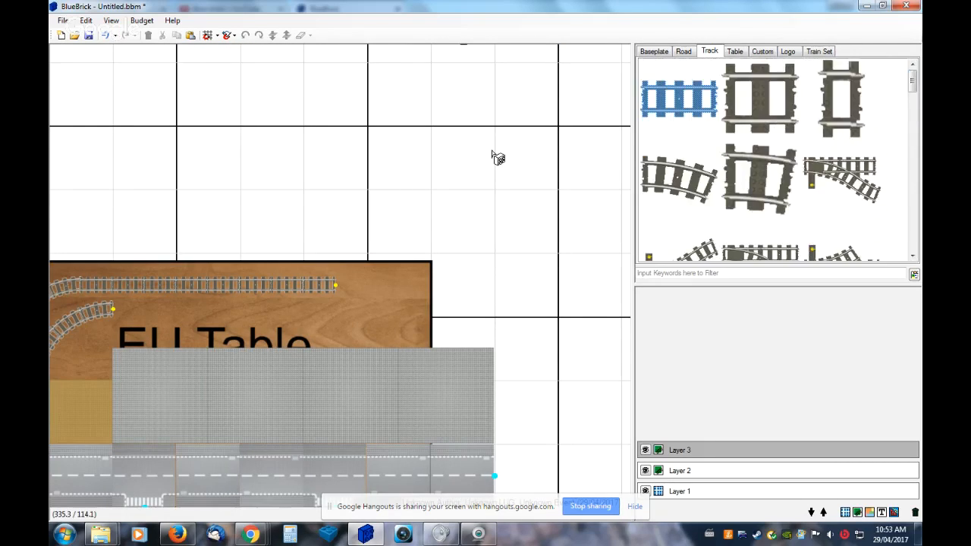
# Extend the outer track's upper run with two Rail 9V Straight pieces and turn it downward with four Rail 9V Curve pieces
pyautogui.click(688, 98)
pyautogui.click(687, 98)
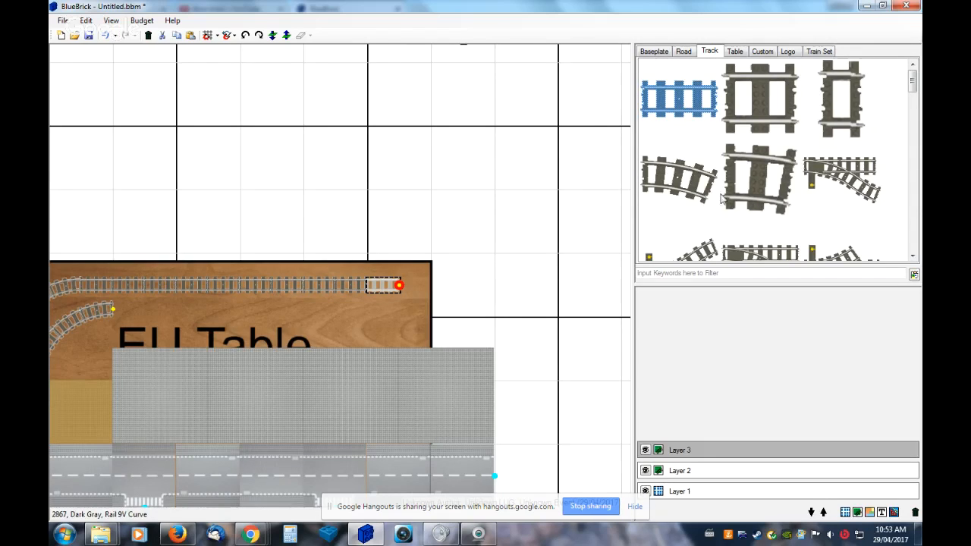
pyautogui.click(686, 186)
pyautogui.click(687, 187)
pyautogui.click(690, 188)
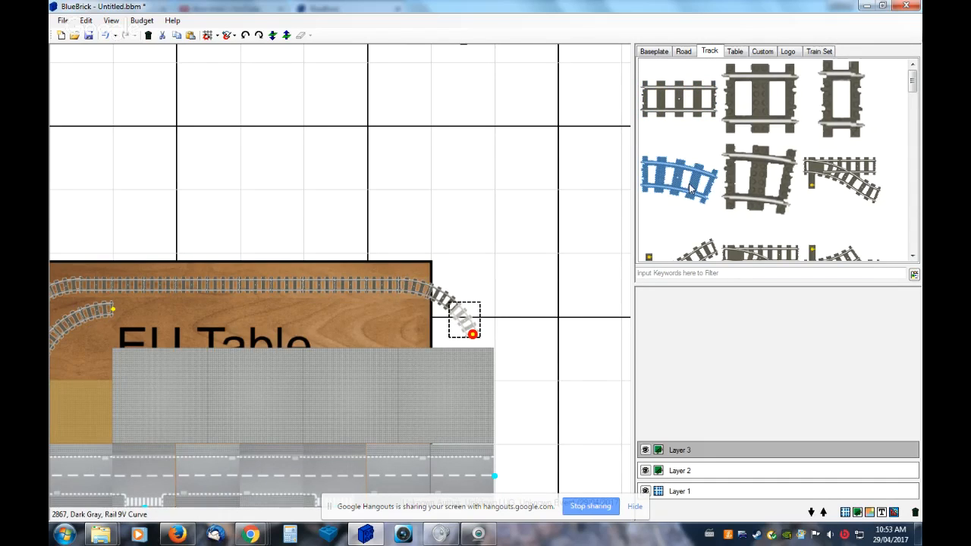
pyautogui.click(691, 188)
pyautogui.click(691, 189)
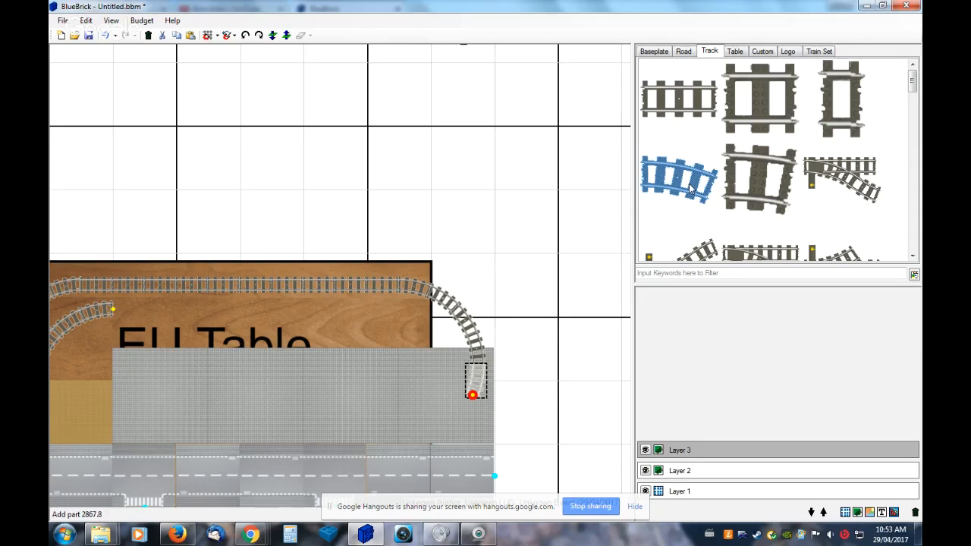
pyautogui.click(148, 35)
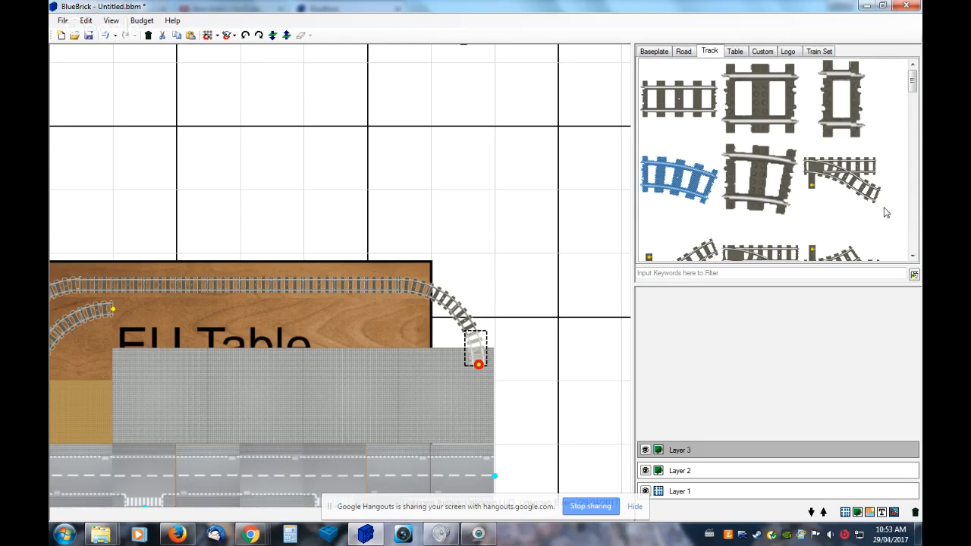
# Attach two Flex Track pieces to the lower end of the outer track's new right-hand curve
pyautogui.scroll(-1, 919, 94)
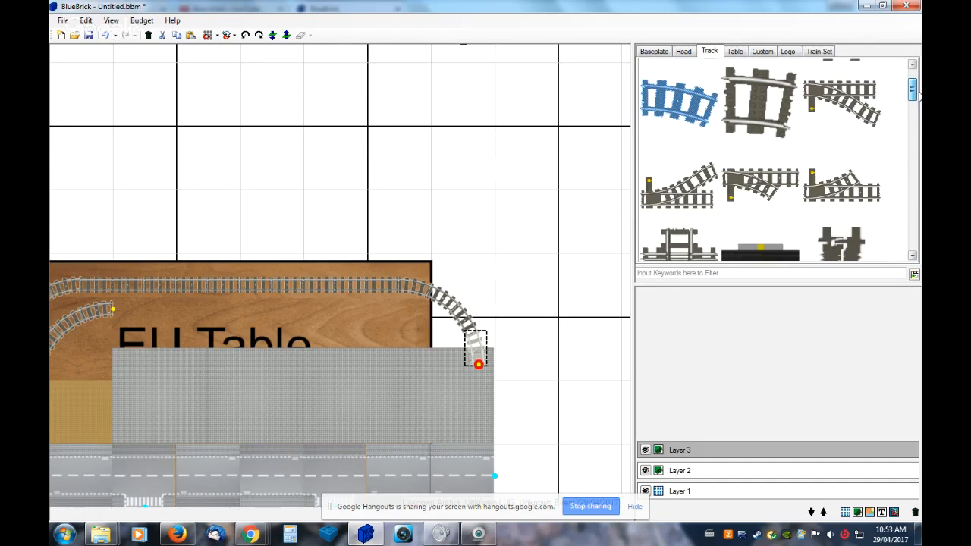
pyautogui.scroll(-1, 918, 94)
pyautogui.scroll(-2, 918, 124)
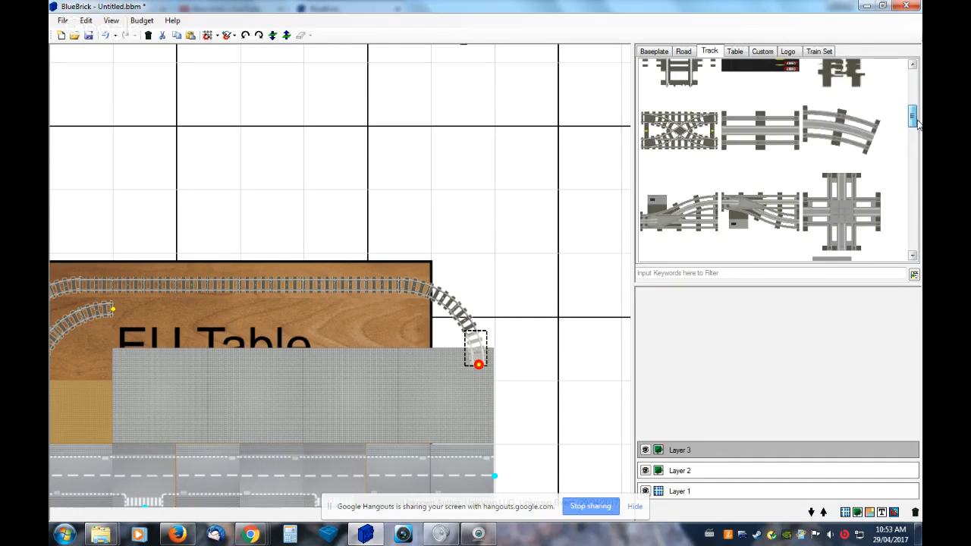
pyautogui.scroll(1, 856, 124)
pyautogui.doubleClick(856, 124)
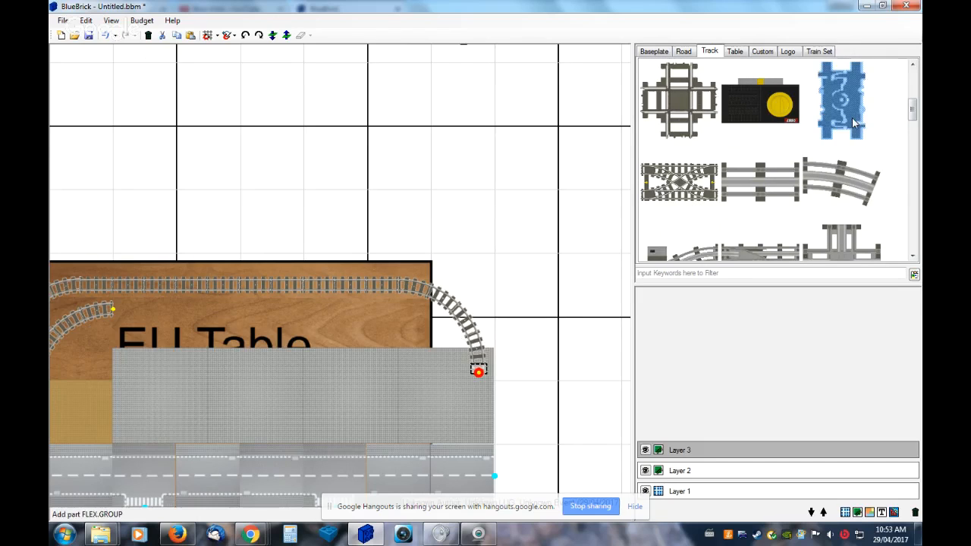
# Extend the inner track's open upper end rightward with eight Rail 9V Straight pieces
pyautogui.click(107, 313)
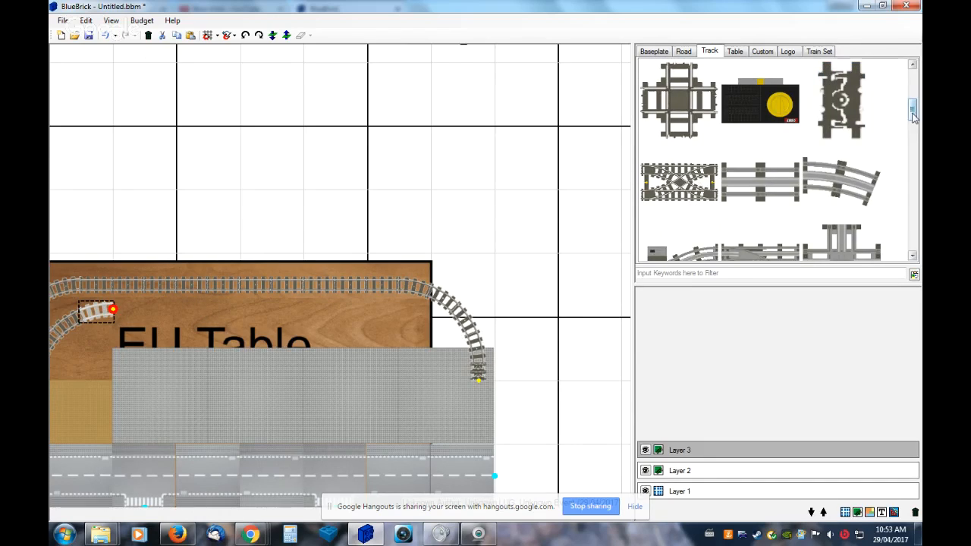
pyautogui.moveTo(913, 111); pyautogui.dragTo(916, 91)
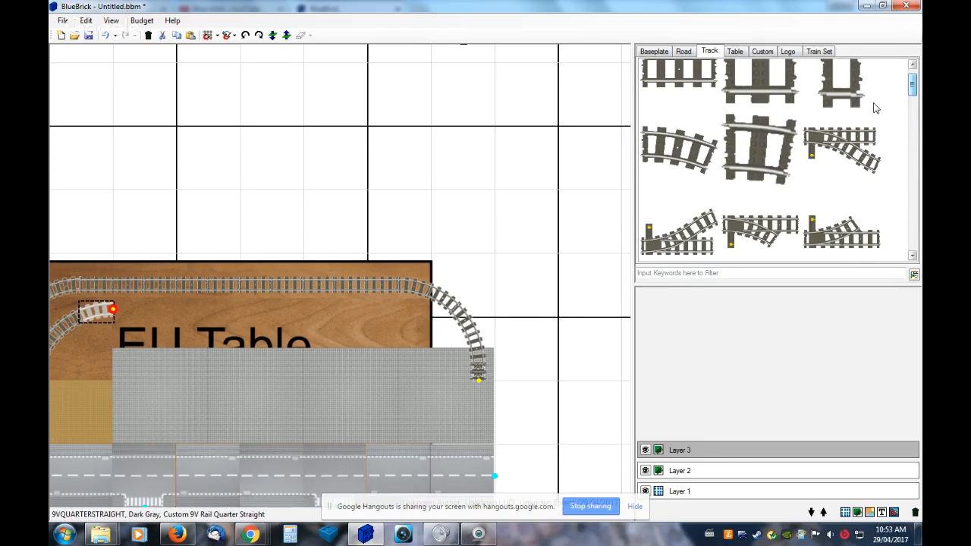
pyautogui.click(701, 80)
pyautogui.click(700, 80)
pyautogui.click(701, 80)
pyautogui.click(700, 79)
pyautogui.click(700, 80)
pyautogui.click(700, 80)
pyautogui.click(700, 79)
pyautogui.click(701, 80)
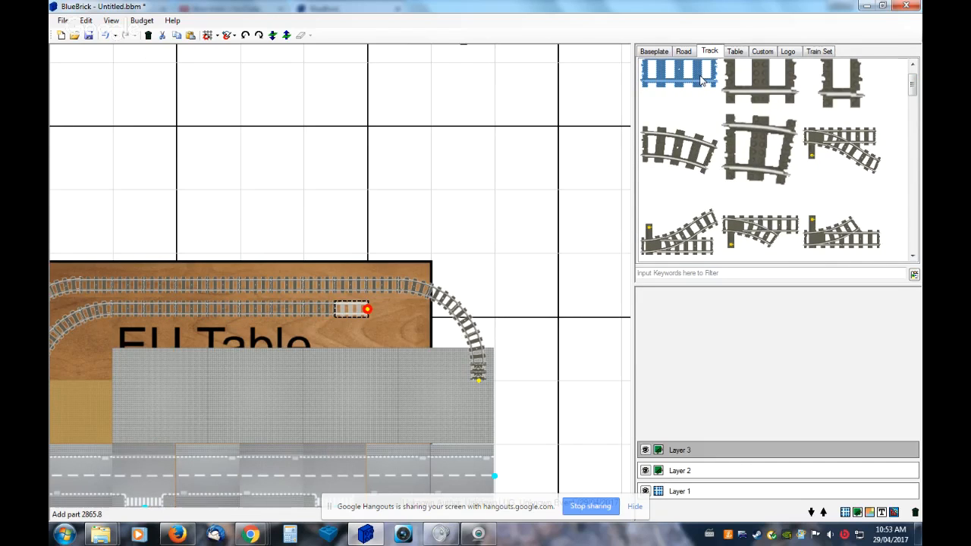
# Turn the inner track downward onto the gray baseplates with four Rail 9V Curve pieces
pyautogui.click(676, 147)
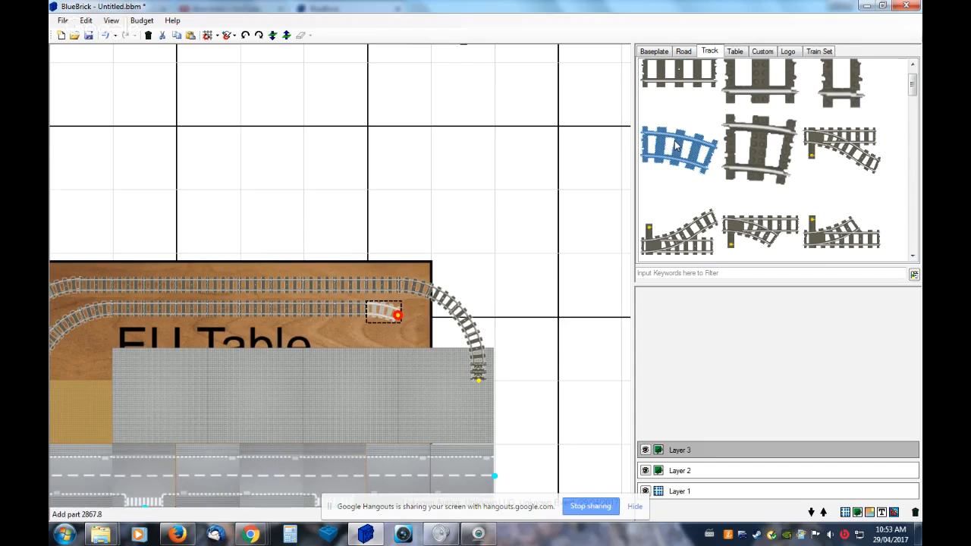
pyautogui.click(676, 147)
pyautogui.click(676, 147)
pyautogui.click(676, 147)
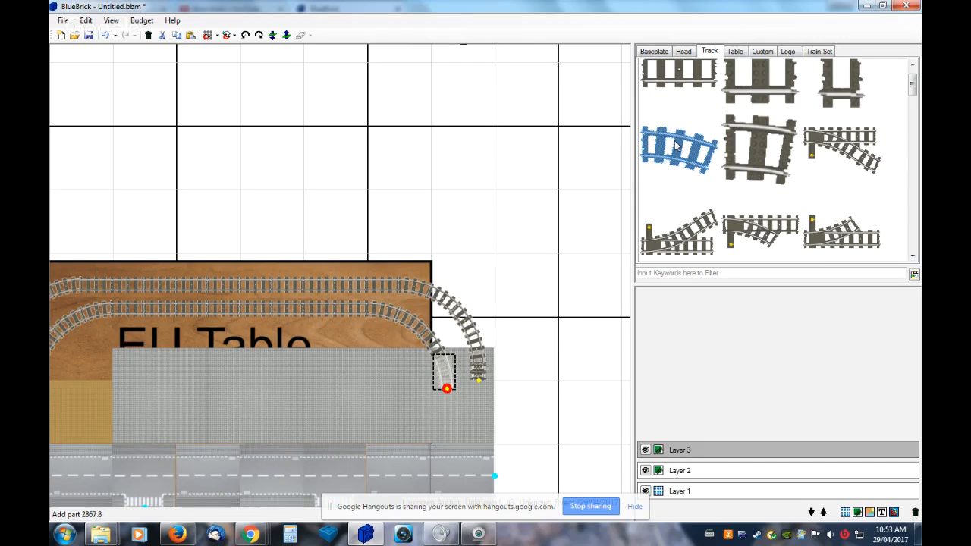
pyautogui.click(676, 146)
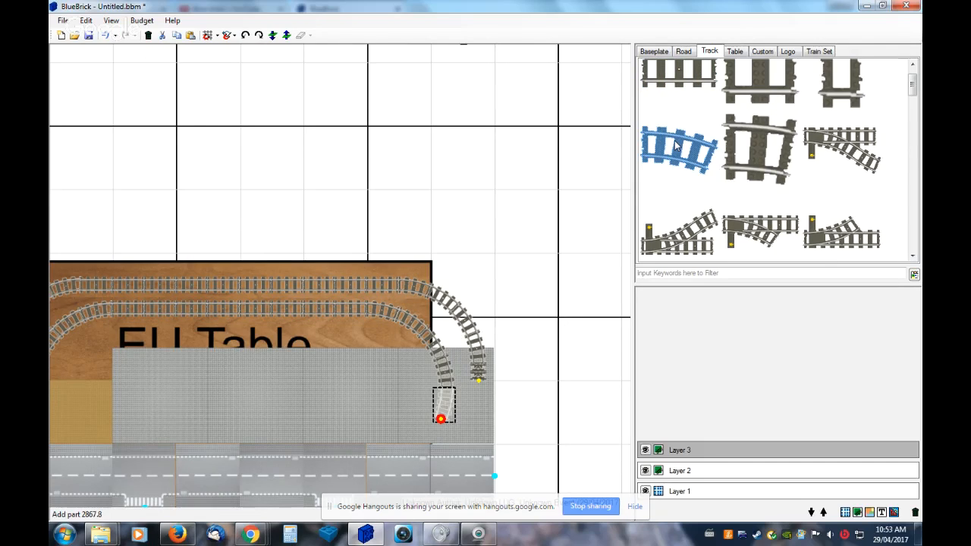
pyautogui.click(149, 34)
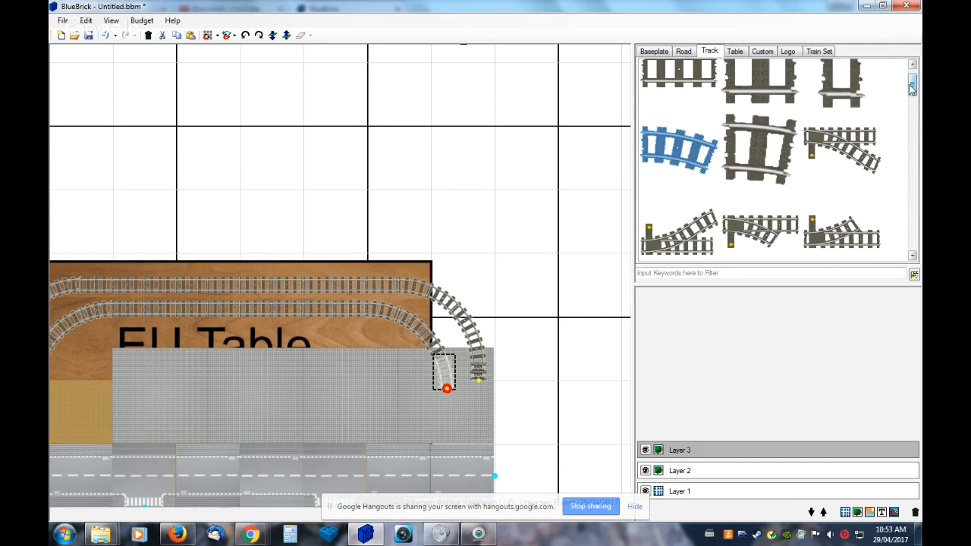
# Attach three Flex Track pieces to the lower end of the inner track's new curve
pyautogui.moveTo(912, 88); pyautogui.dragTo(916, 99)
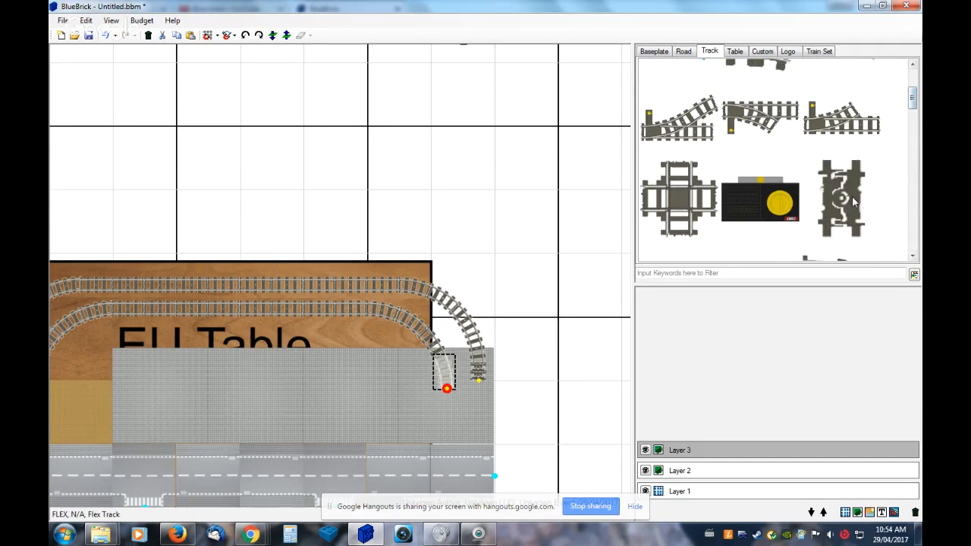
pyautogui.click(852, 196)
pyautogui.click(852, 198)
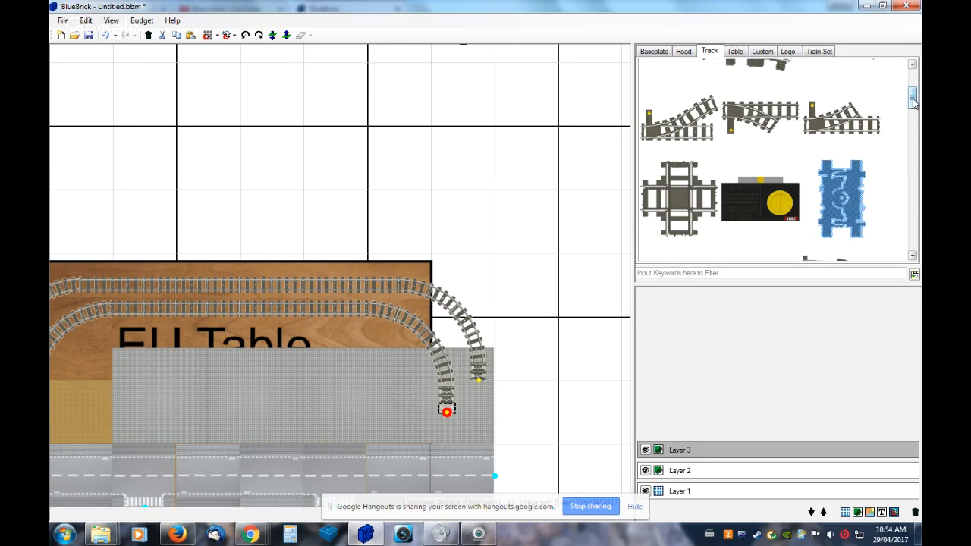
# Bring both right-hand tracks down to the road's upper edge with one Rail 9V Straight on the inner track and two on the outer
pyautogui.moveTo(915, 99); pyautogui.dragTo(915, 82)
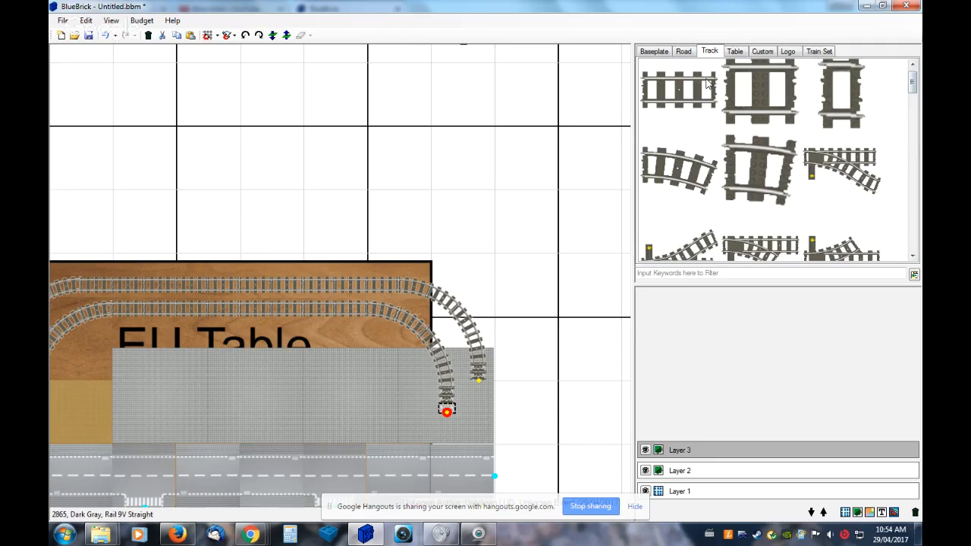
pyautogui.moveTo(707, 83); pyautogui.dragTo(500, 387)
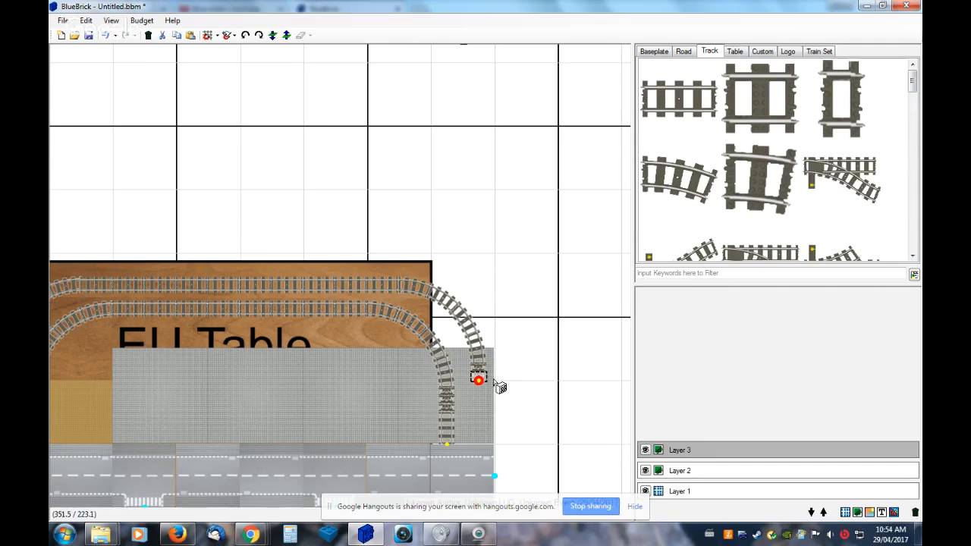
pyautogui.doubleClick(671, 96)
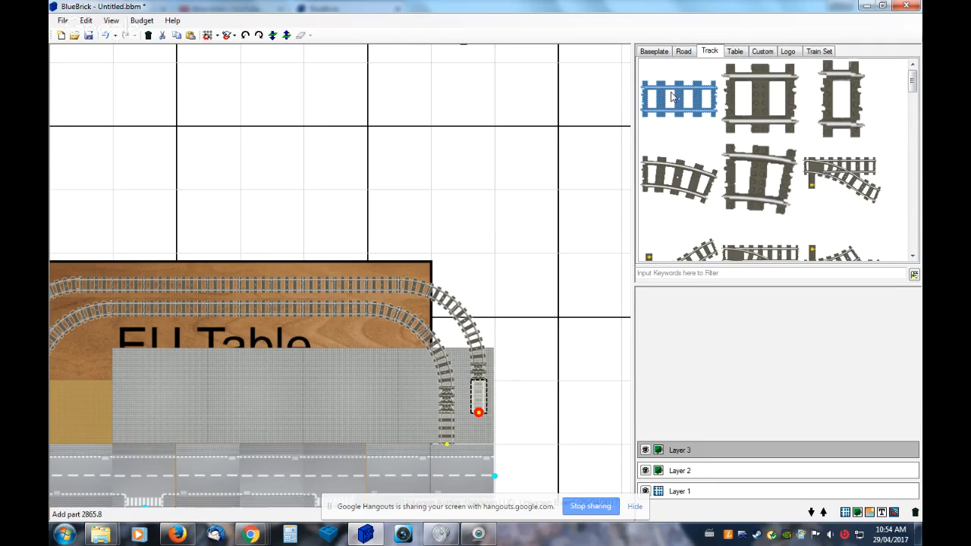
pyautogui.doubleClick(671, 96)
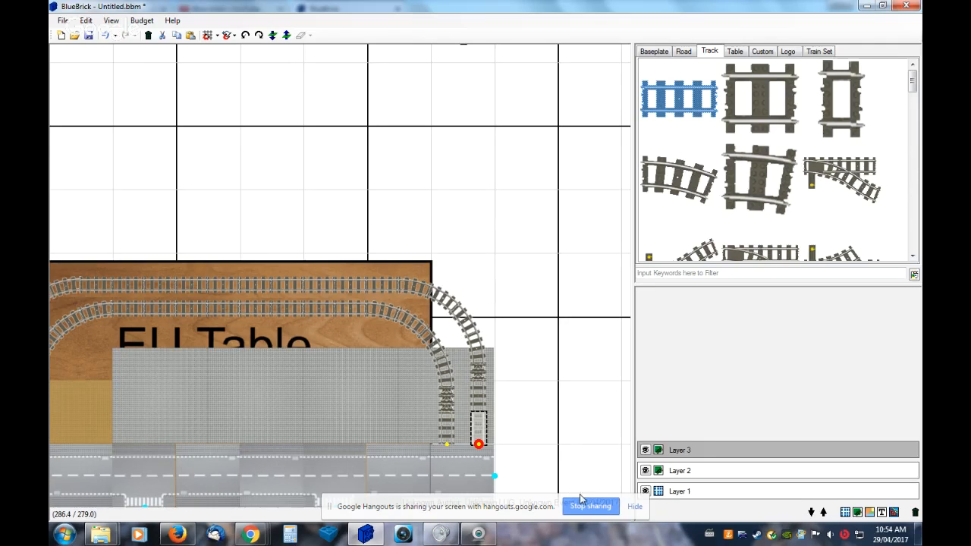
pyautogui.click(310, 231)
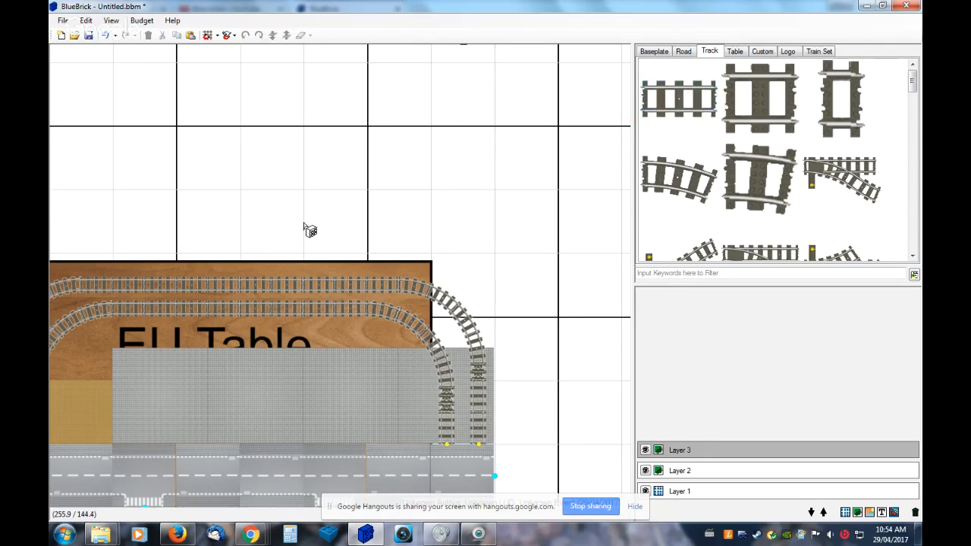
# Place a green 32 x 32 baseplate at the middle of the two upper straight tracks and send it behind them
pyautogui.scroll(-5, 310, 231)
pyautogui.scroll(2, 121, 270)
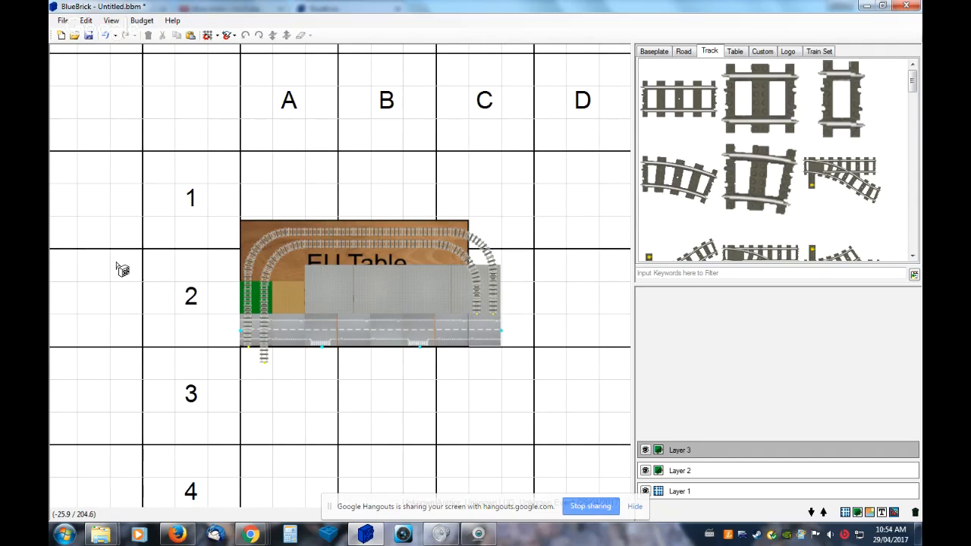
pyautogui.scroll(-1, 494, 379)
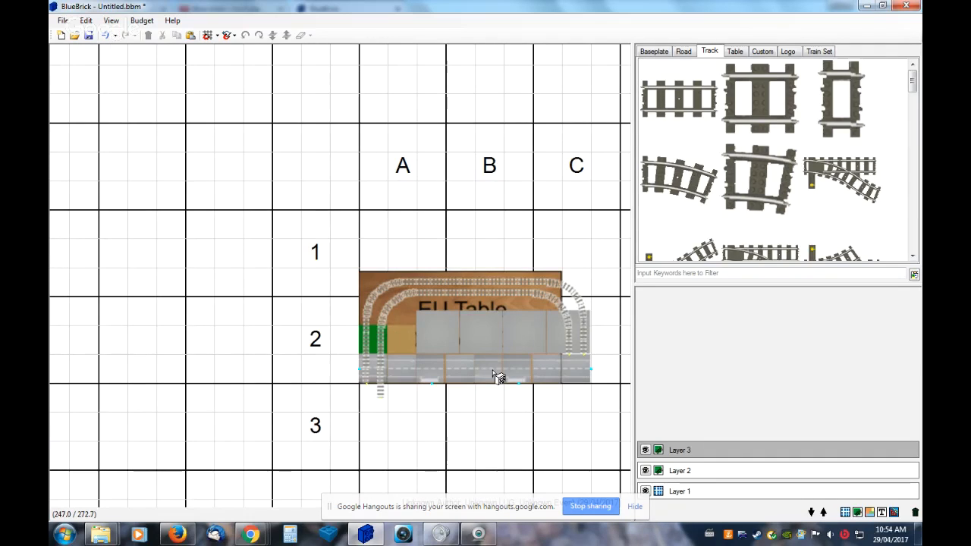
pyautogui.scroll(2, 497, 377)
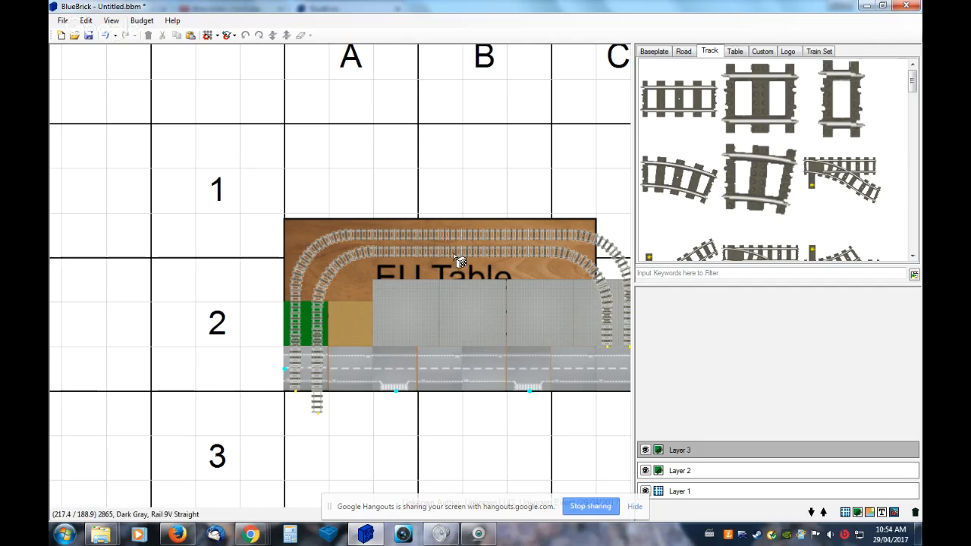
pyautogui.scroll(2, 459, 262)
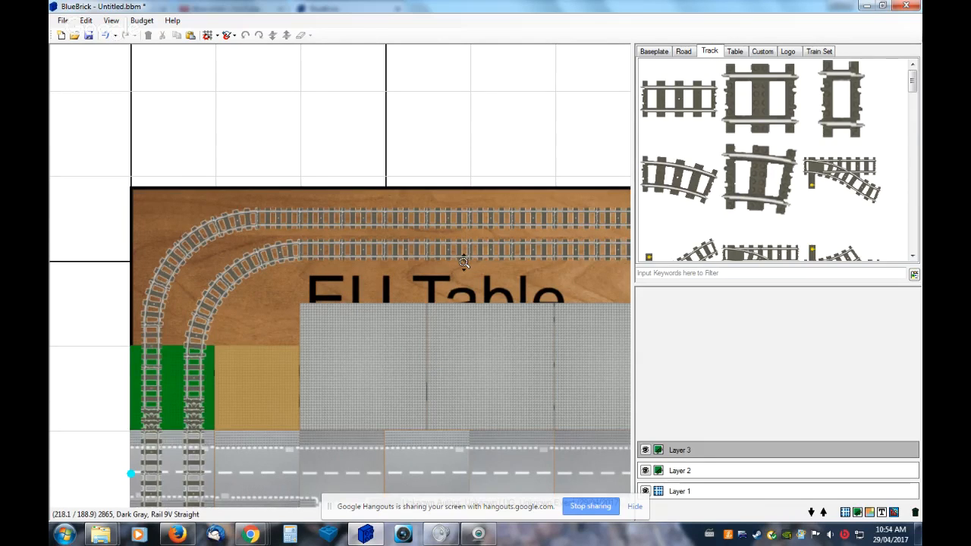
pyautogui.scroll(2, 463, 262)
pyautogui.click(653, 51)
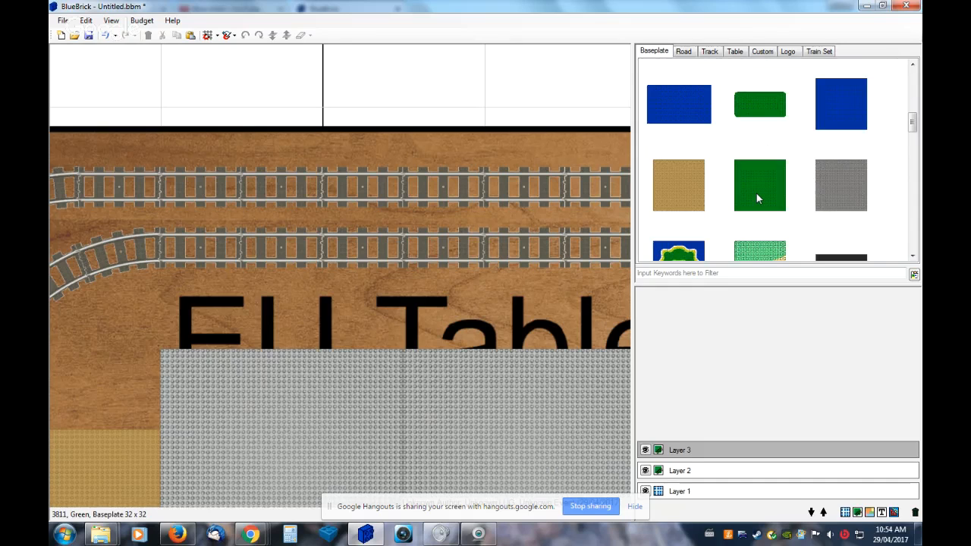
pyautogui.moveTo(757, 199); pyautogui.dragTo(426, 259)
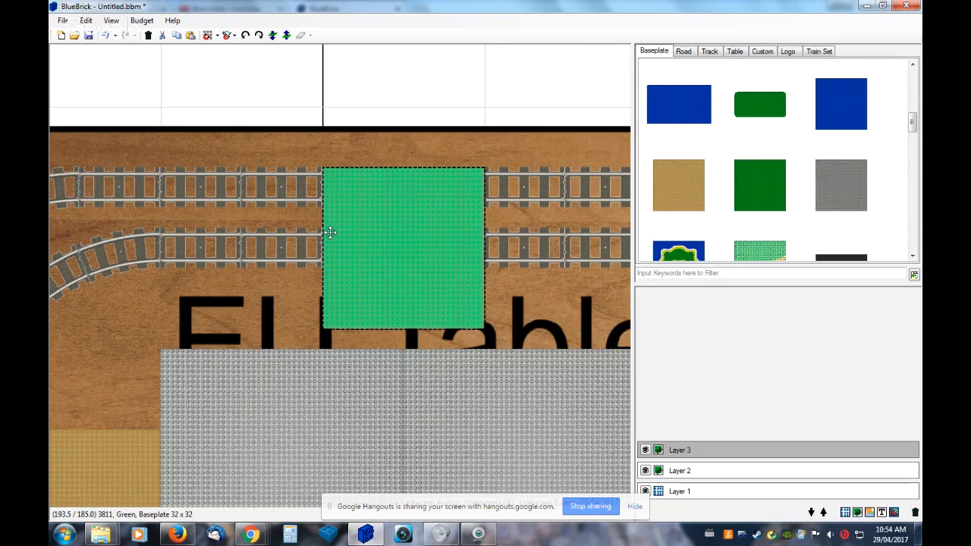
pyautogui.rightClick(370, 232)
pyautogui.click(406, 253)
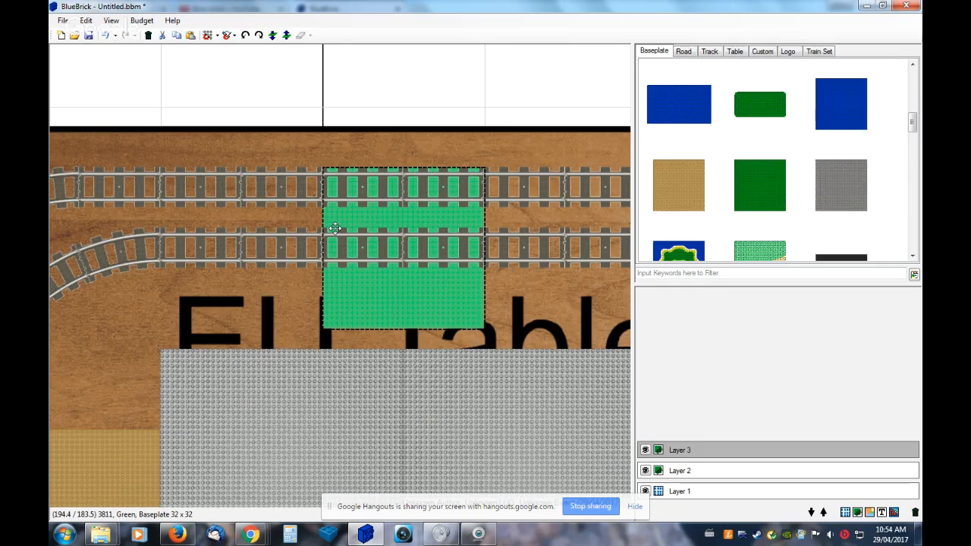
# On Layer 2, lay three green 32 x 32 baseplates in a column below the road's left end and a fourth right of the lowest
pyautogui.scroll(2, 334, 228)
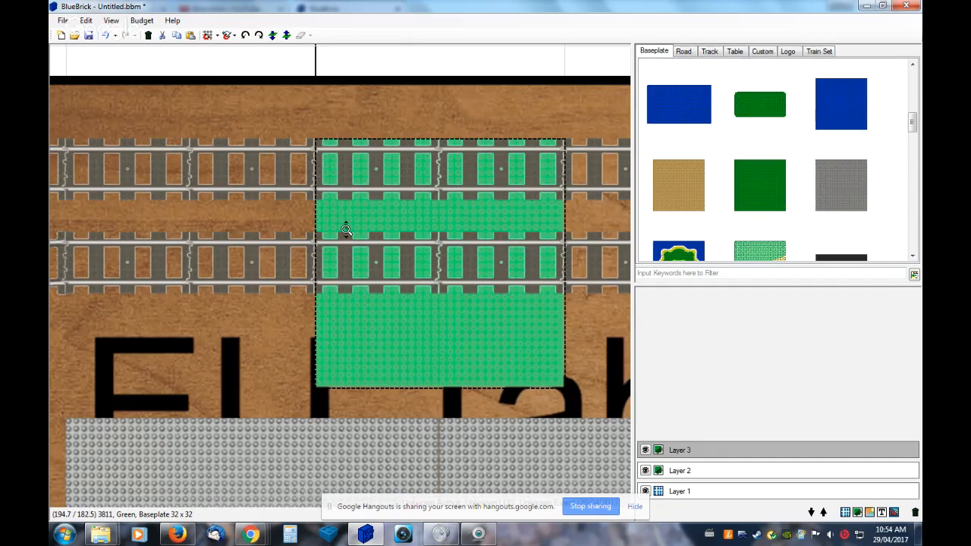
pyautogui.scroll(1, 339, 226)
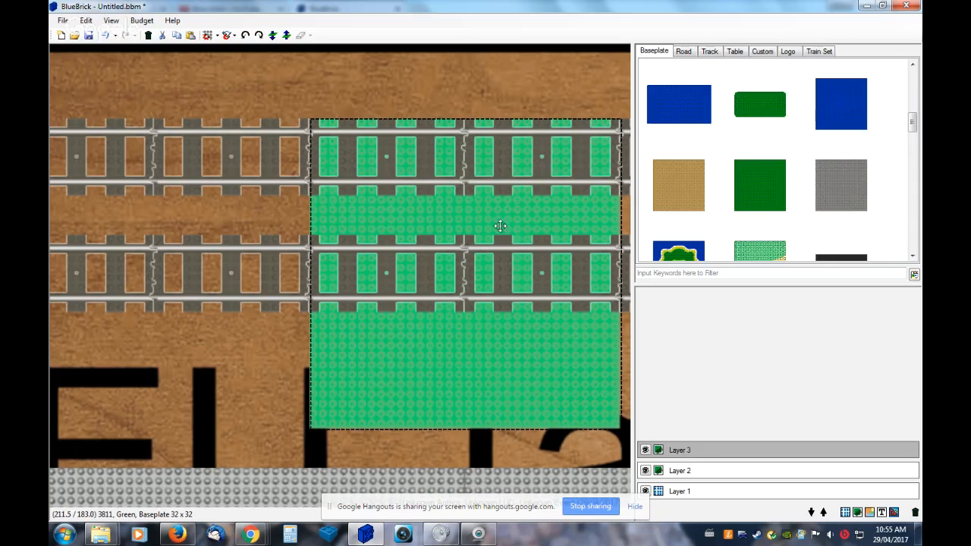
pyautogui.scroll(-5, 507, 233)
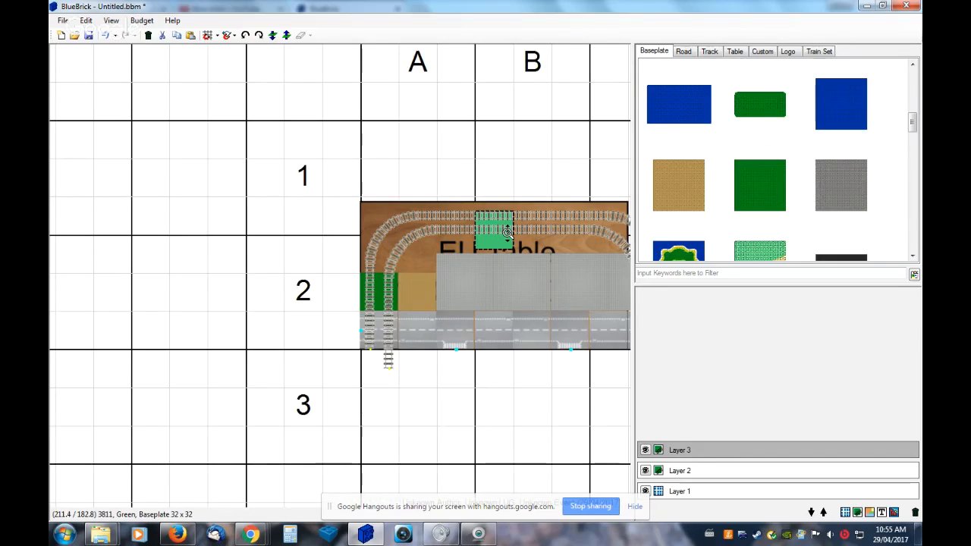
pyautogui.scroll(-3, 508, 233)
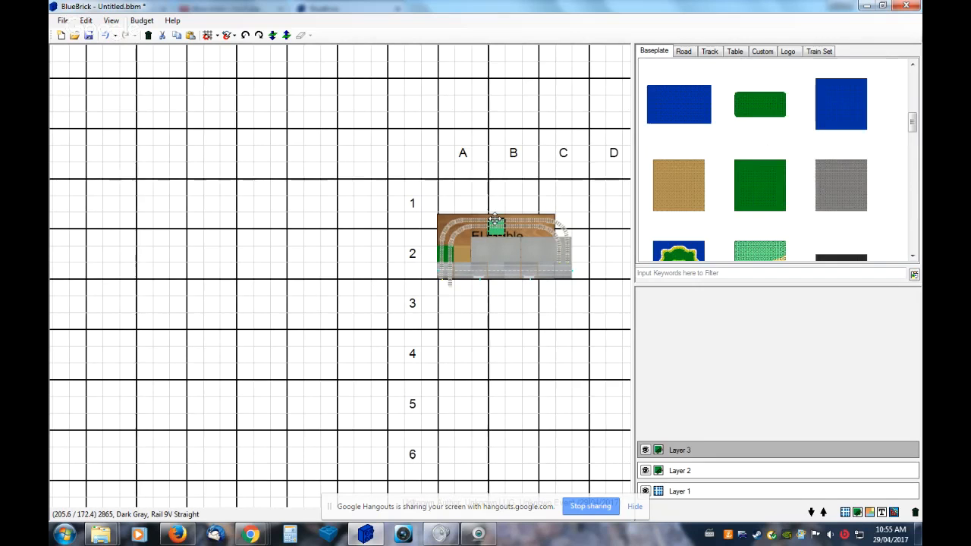
pyautogui.scroll(1, 497, 222)
pyautogui.scroll(1, 497, 222)
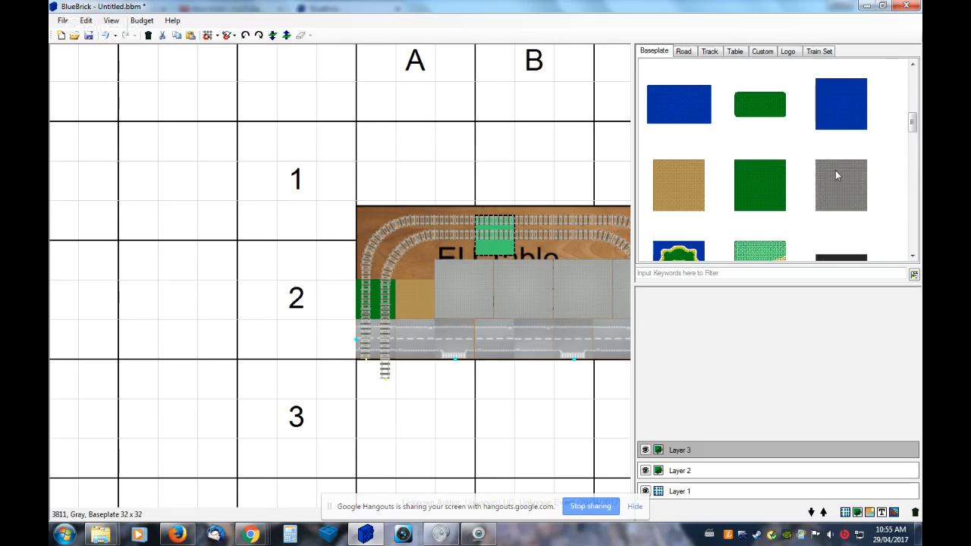
pyautogui.moveTo(761, 185); pyautogui.dragTo(383, 393)
pyautogui.click(696, 475)
pyautogui.moveTo(736, 195); pyautogui.dragTo(387, 462)
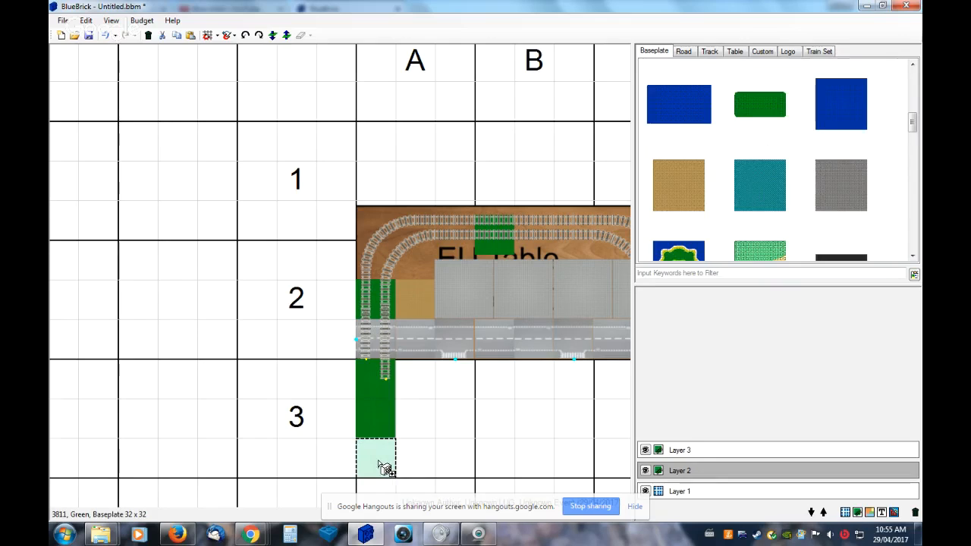
pyautogui.moveTo(383, 467); pyautogui.dragTo(384, 467)
pyautogui.moveTo(740, 208); pyautogui.dragTo(418, 462)
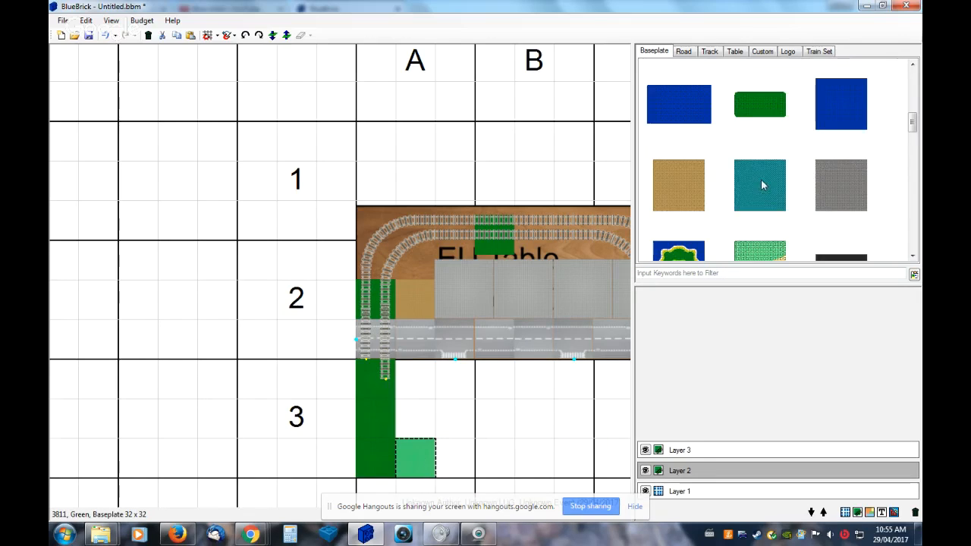
# Fill the second column below the road with two more green 32 x 32 baseplates above the lower one
pyautogui.moveTo(763, 186); pyautogui.dragTo(425, 425)
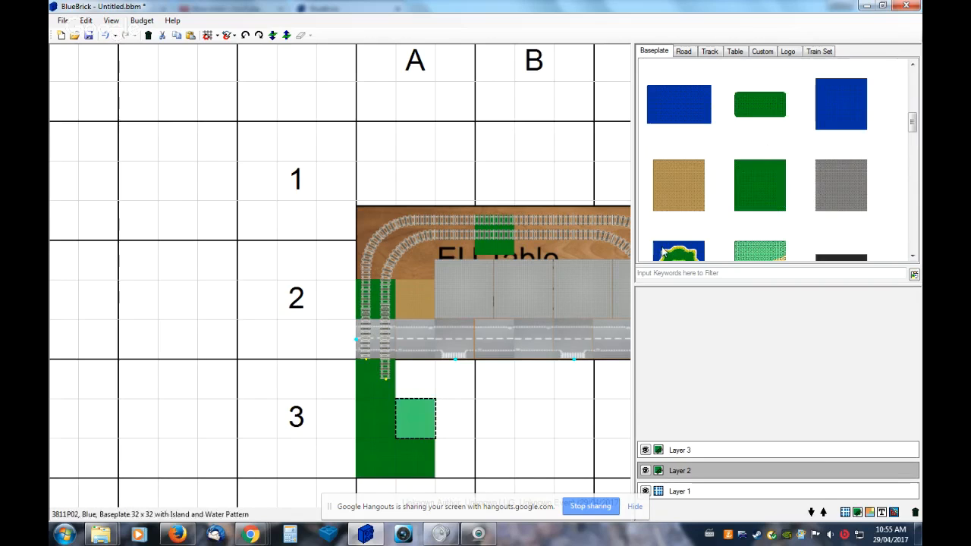
pyautogui.moveTo(769, 184); pyautogui.dragTo(425, 391)
pyautogui.press('Delete')
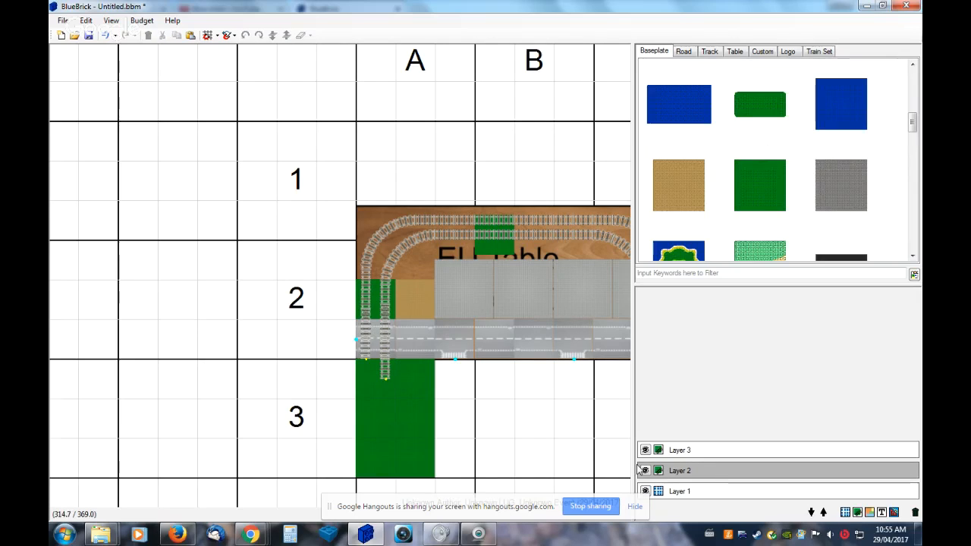
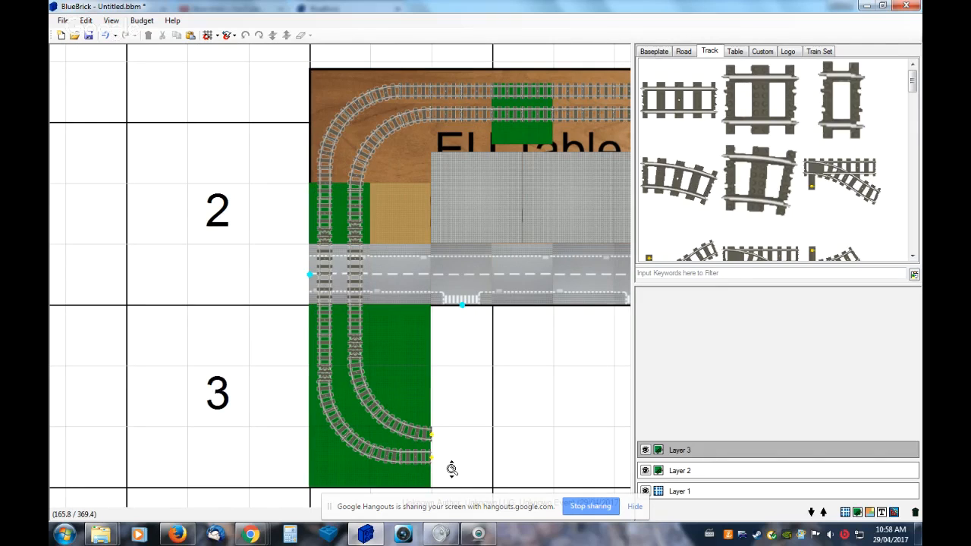
# Examine how the open ends of the two lower curved tracks line up with the edge of the green baseplates
pyautogui.scroll(5, 451, 469)
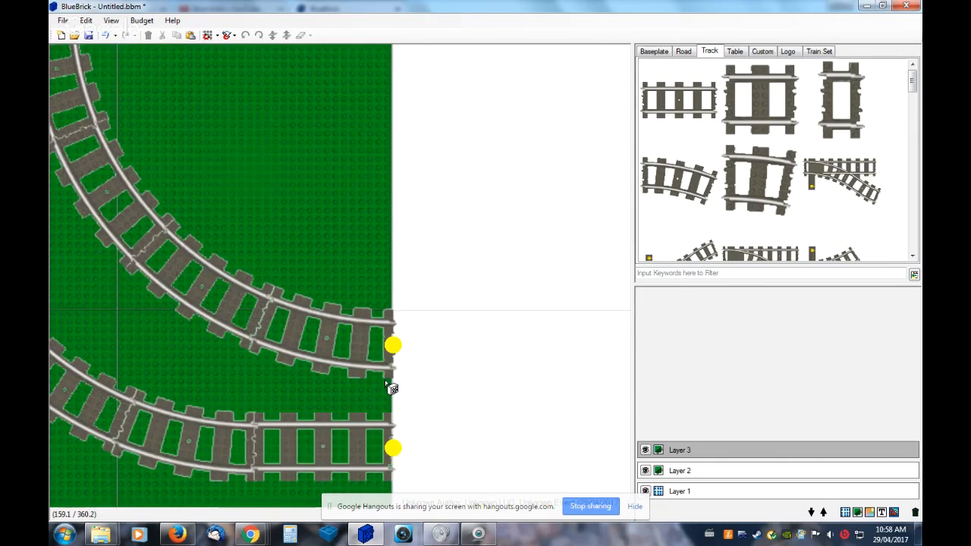
pyautogui.scroll(-3, 391, 389)
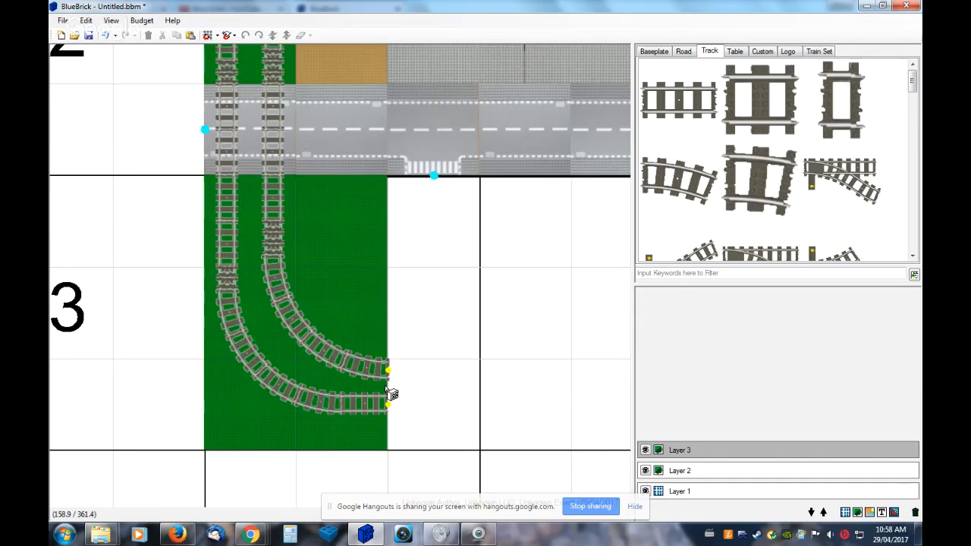
pyautogui.scroll(-1, 388, 388)
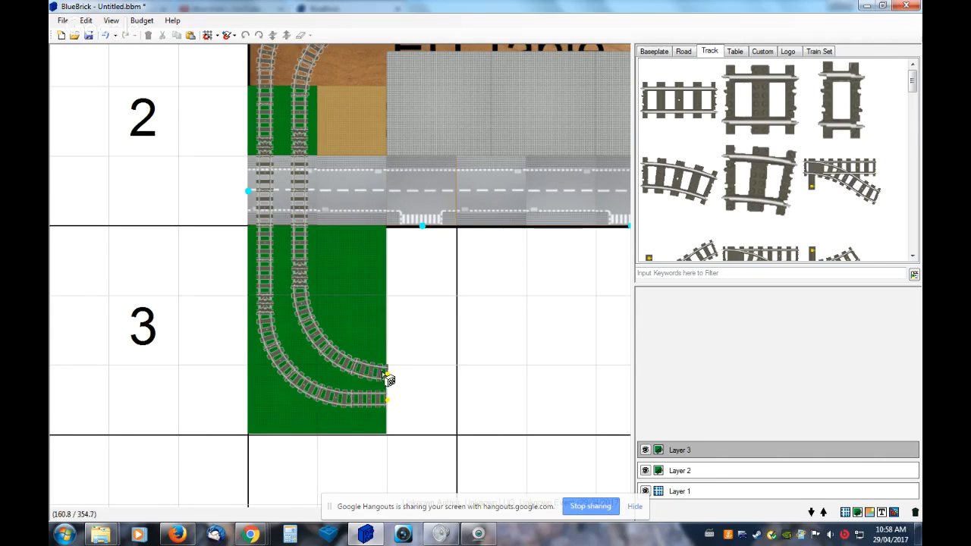
pyautogui.scroll(1, 384, 393)
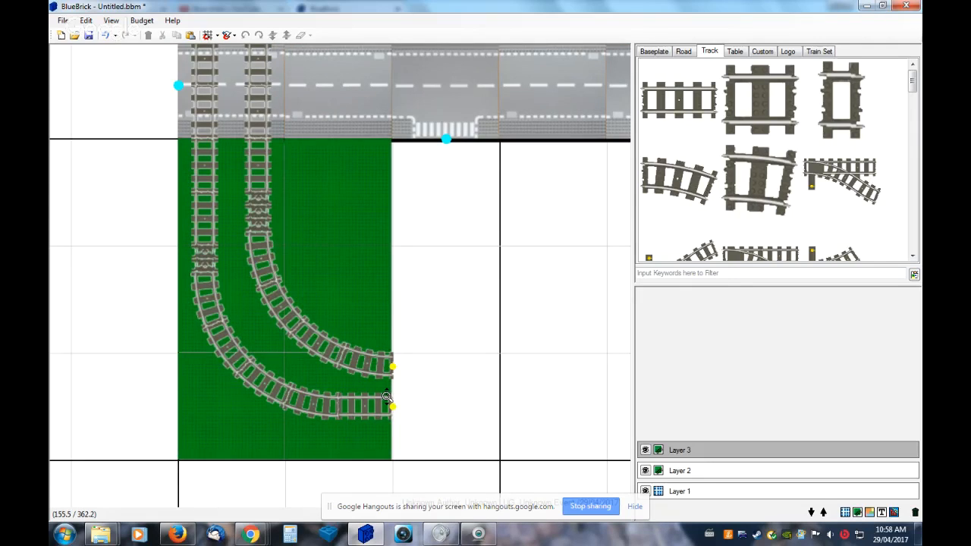
pyautogui.scroll(2, 386, 397)
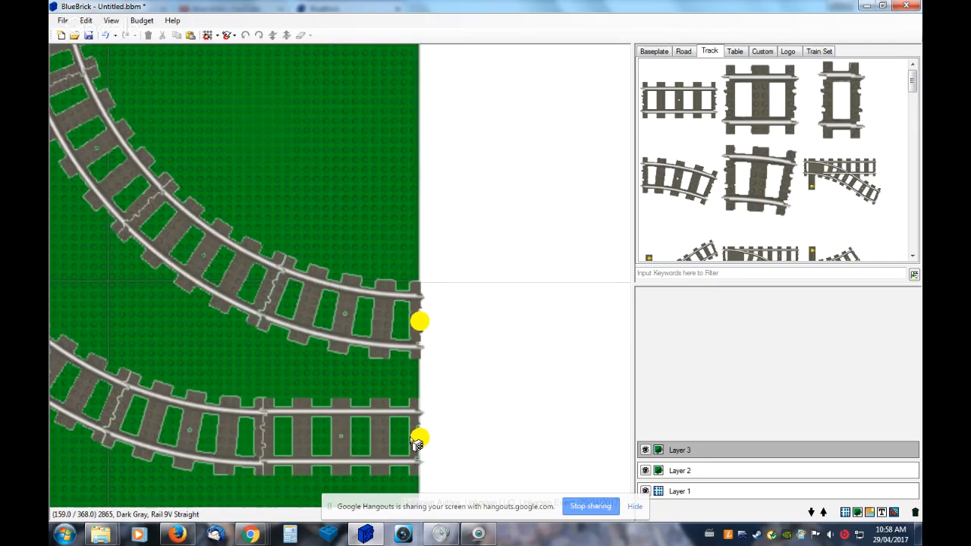
pyautogui.scroll(-3, 417, 444)
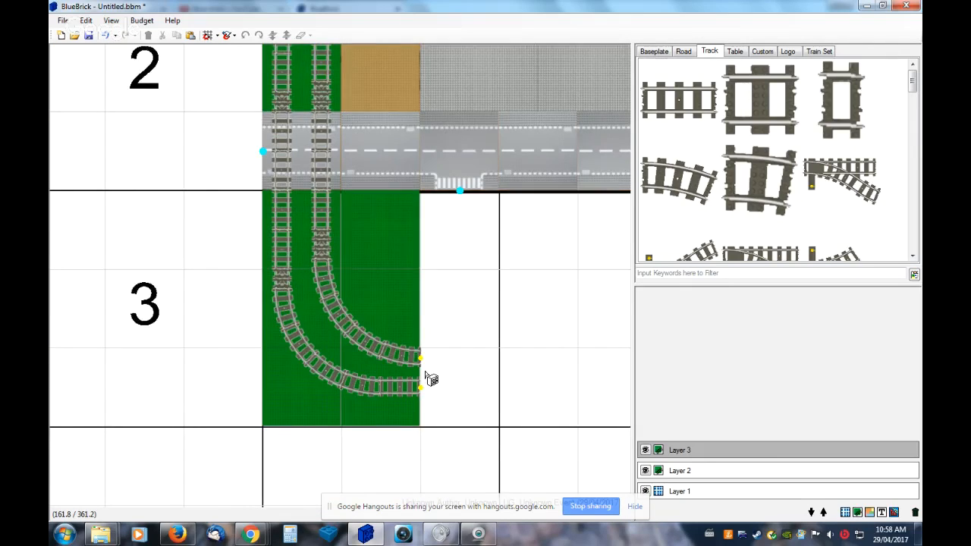
pyautogui.scroll(-1, 432, 379)
pyautogui.scroll(-1, 434, 381)
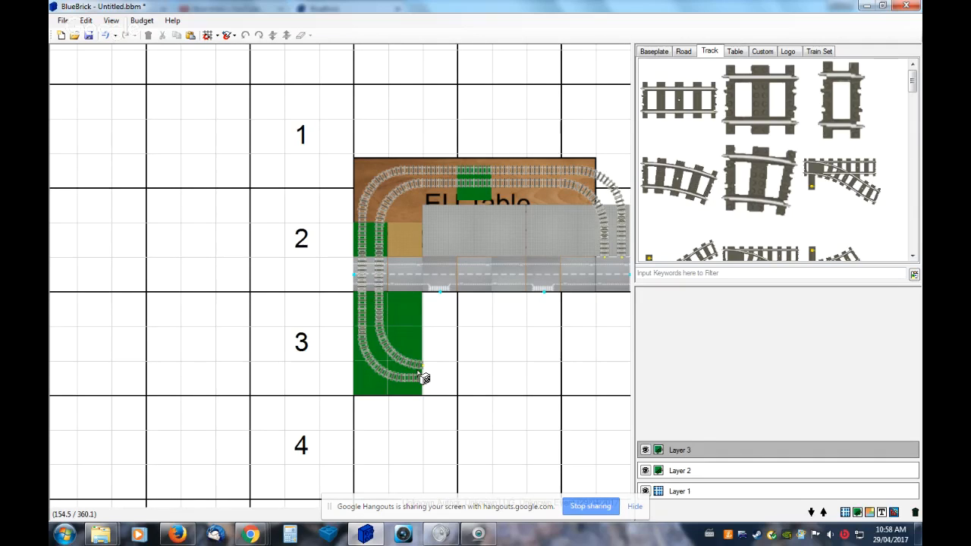
# Extend the inner track's lower open end to the right with eight Rail 9V Straight pieces
pyautogui.click(417, 367)
pyautogui.click(678, 98)
pyautogui.click(679, 98)
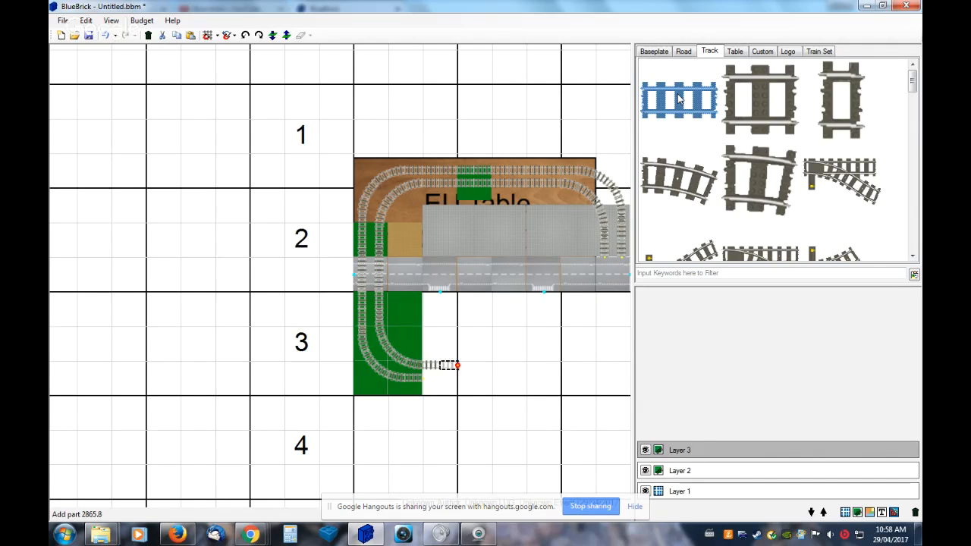
pyautogui.click(678, 98)
pyautogui.click(679, 98)
pyautogui.click(679, 98)
pyautogui.click(679, 97)
pyautogui.click(678, 97)
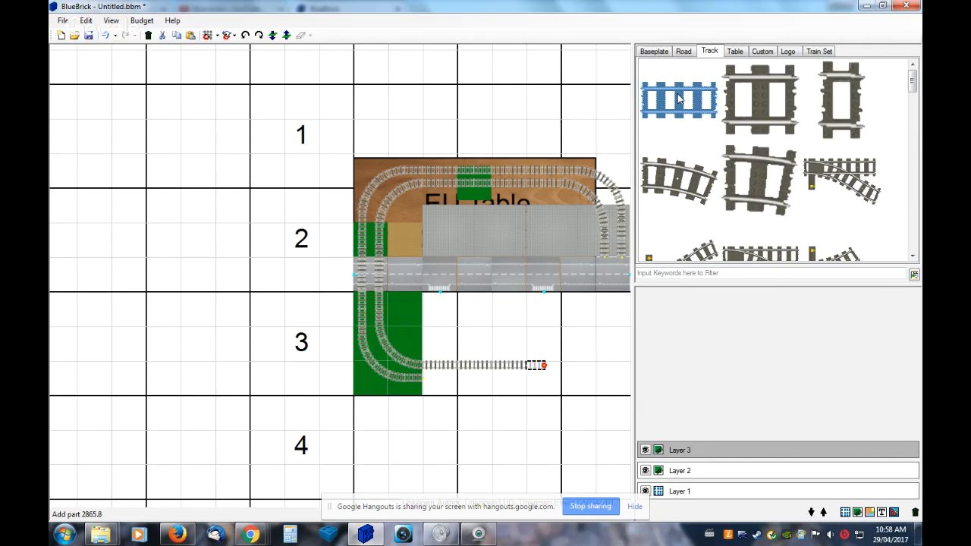
pyautogui.click(678, 94)
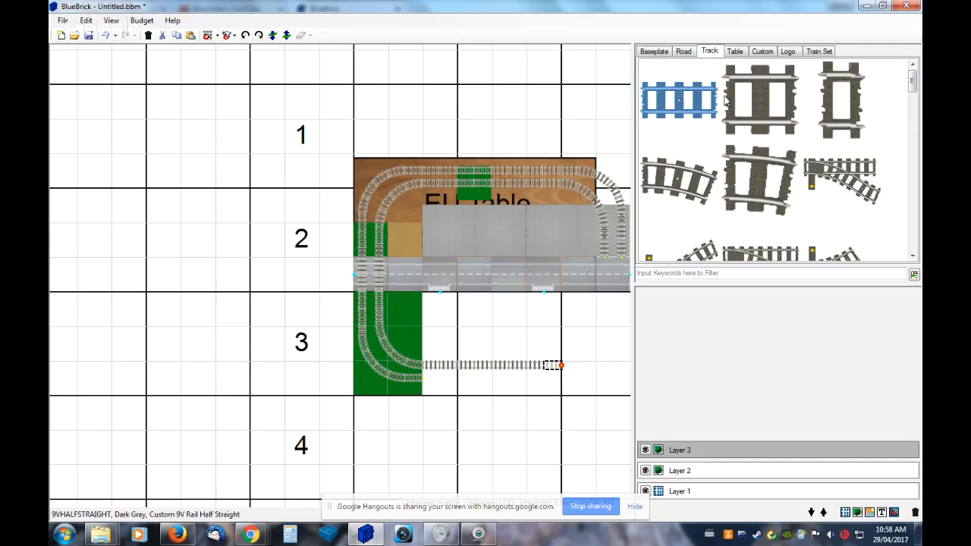
# Turn the inner track upward with four Rail 9V Curve pieces, rotating the first one so it bends toward the road
pyautogui.click(713, 189)
pyautogui.click(683, 182)
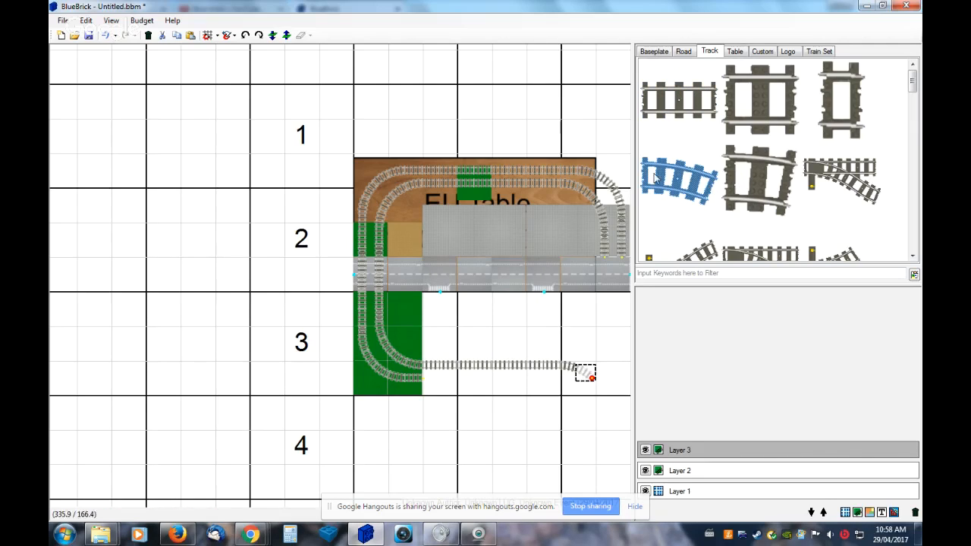
pyautogui.click(245, 34)
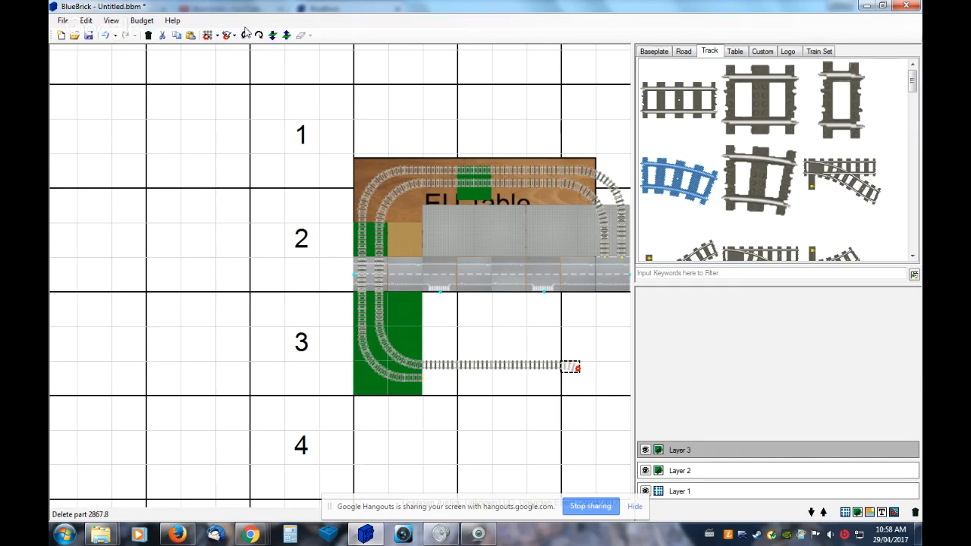
pyautogui.click(245, 34)
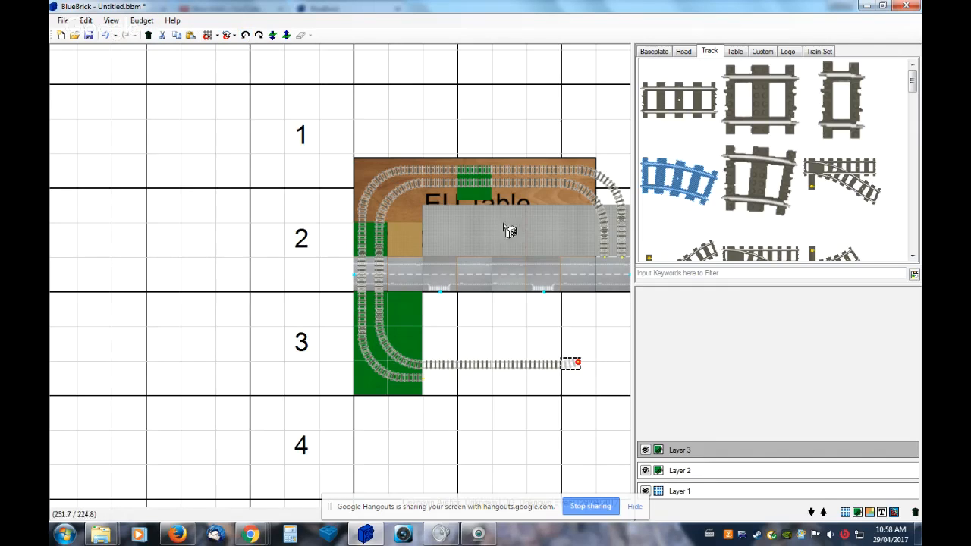
pyautogui.click(685, 193)
pyautogui.click(686, 194)
pyautogui.click(686, 194)
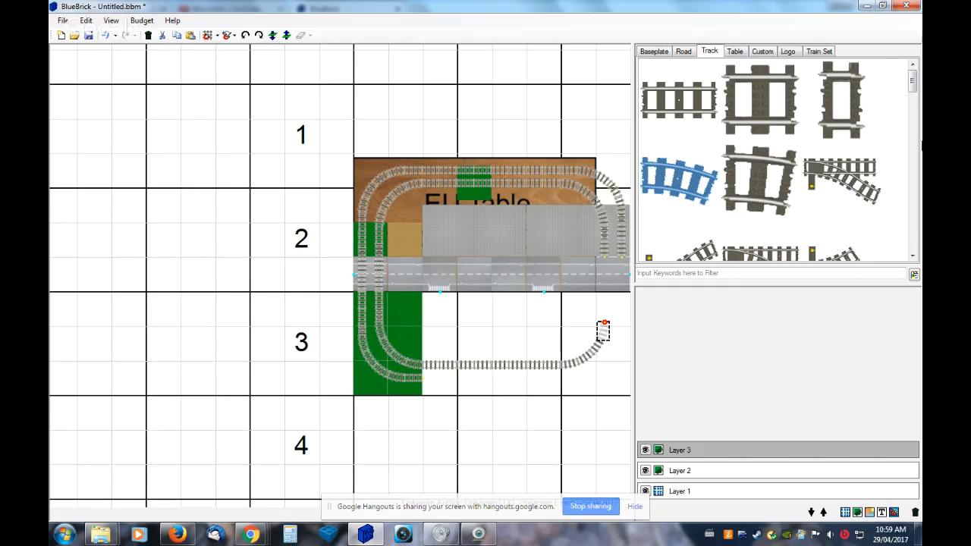
# Close the inner loop across the road with Flex Track followed by three Rail 9V Straight pieces
pyautogui.click(914, 257)
pyautogui.click(914, 256)
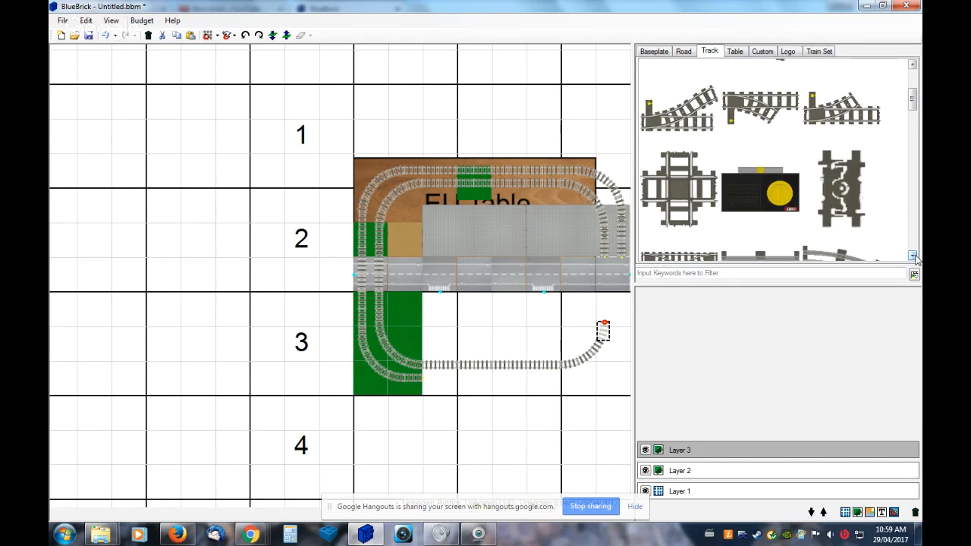
pyautogui.click(913, 257)
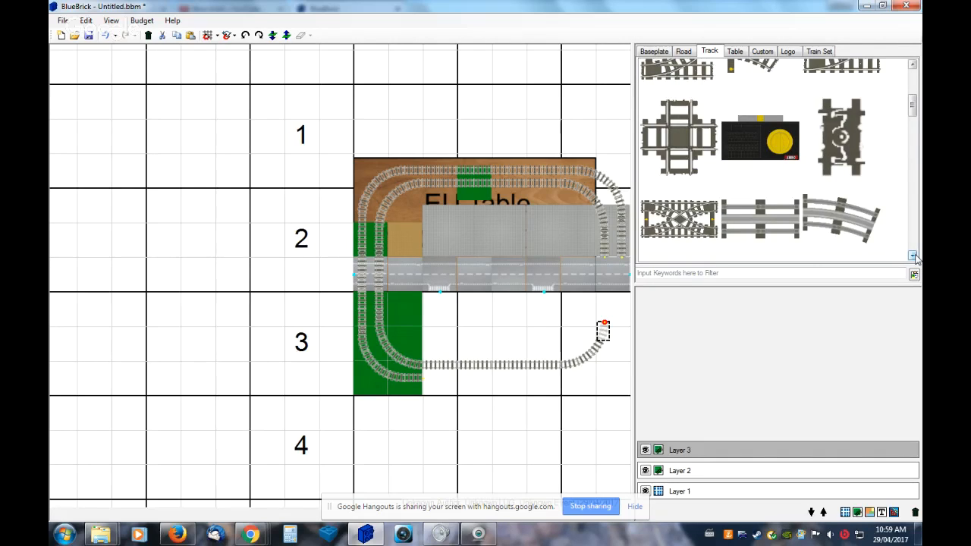
pyautogui.click(914, 257)
pyautogui.click(850, 113)
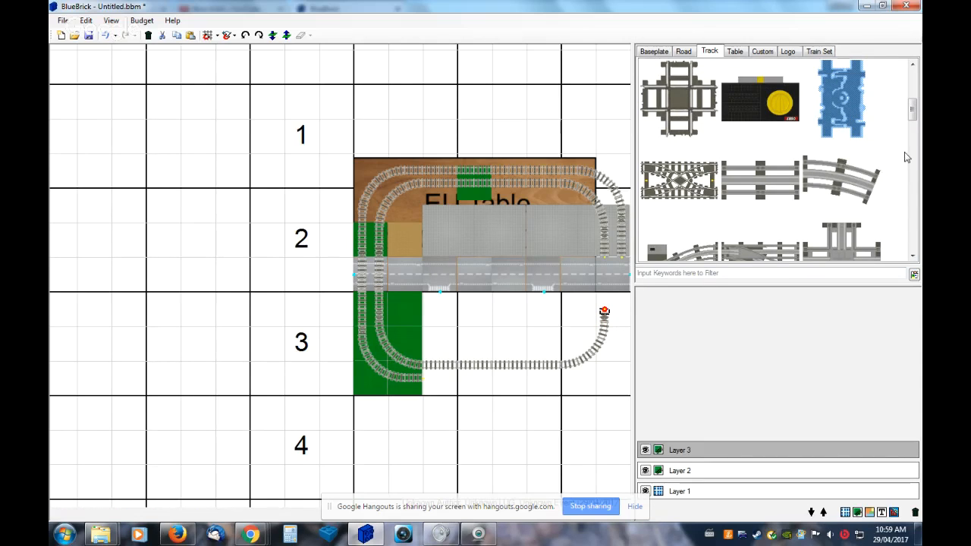
pyautogui.moveTo(914, 120); pyautogui.dragTo(915, 94)
pyautogui.doubleClick(708, 112)
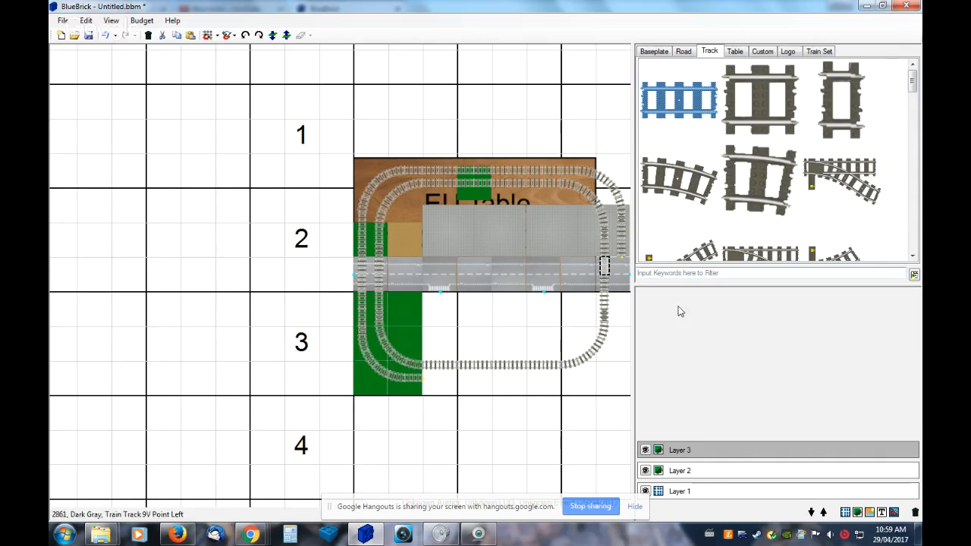
# Extend the outer track's lower end to the right with nine Rail 9V Straight pieces, parallel to the inner track
pyautogui.doubleClick(689, 100)
pyautogui.doubleClick(689, 99)
pyautogui.doubleClick(690, 99)
pyautogui.doubleClick(691, 100)
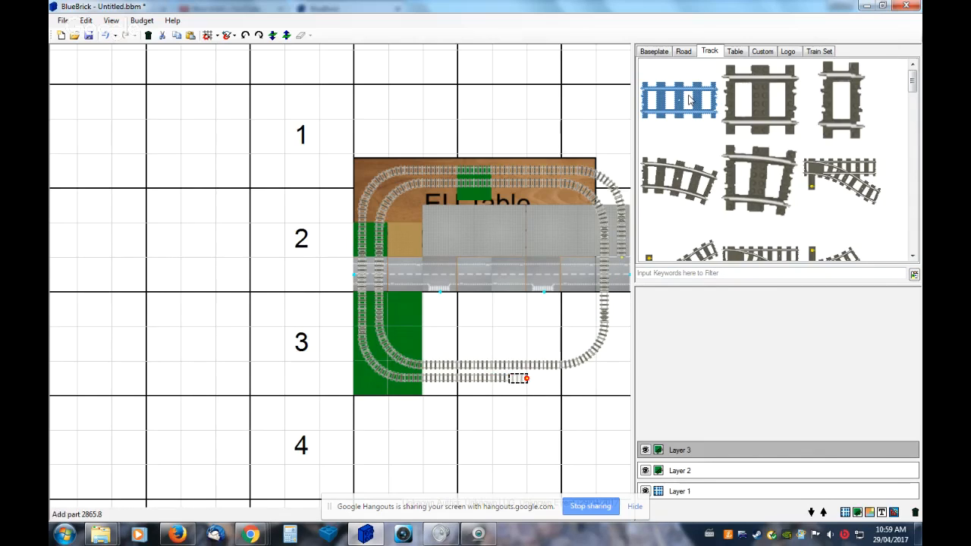
pyautogui.doubleClick(689, 100)
pyautogui.doubleClick(689, 100)
pyautogui.doubleClick(689, 99)
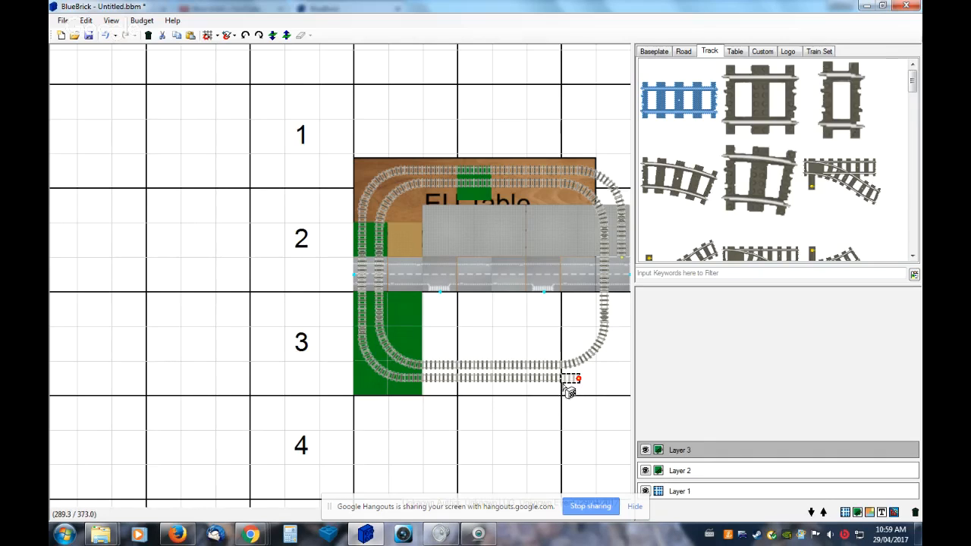
# Turn the outer track upward around the inner corner with four Rail 9V Curve pieces, rotating the first toward the road
pyautogui.click(694, 188)
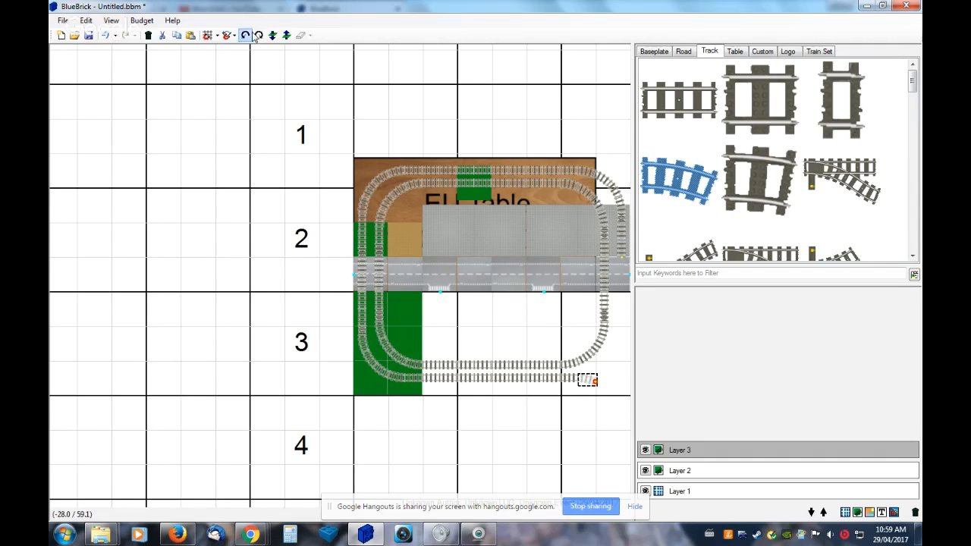
pyautogui.click(246, 35)
pyautogui.click(695, 188)
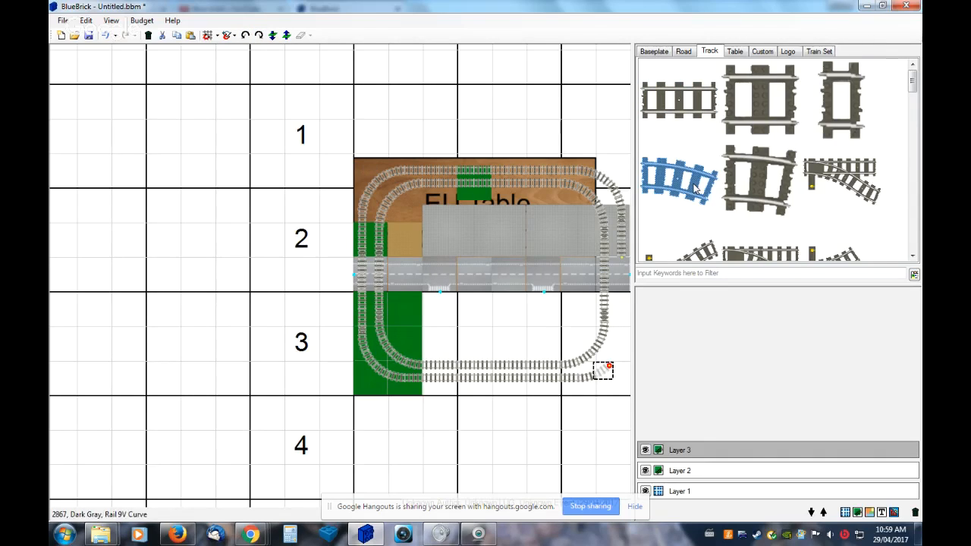
pyautogui.click(695, 188)
pyautogui.click(695, 188)
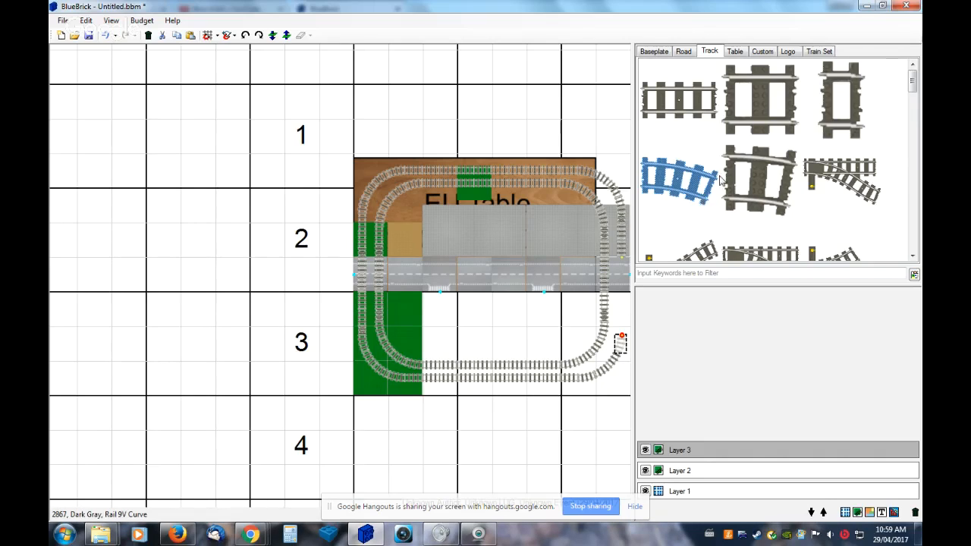
# Close the outer loop across the road with Flex Track followed by four Rail 9V Straight pieces
pyautogui.moveTo(916, 86); pyautogui.dragTo(911, 111)
pyautogui.click(853, 90)
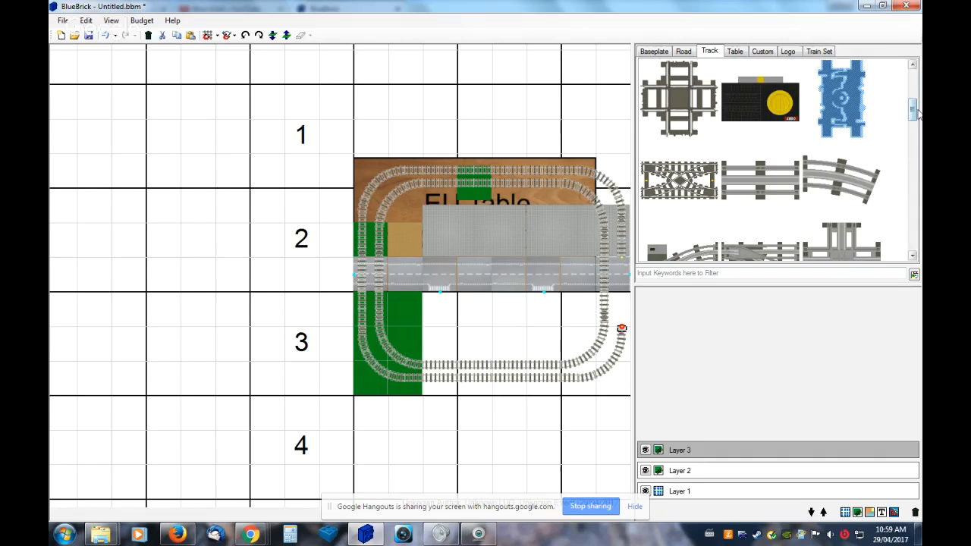
pyautogui.moveTo(918, 112); pyautogui.dragTo(900, 91)
pyautogui.doubleClick(693, 94)
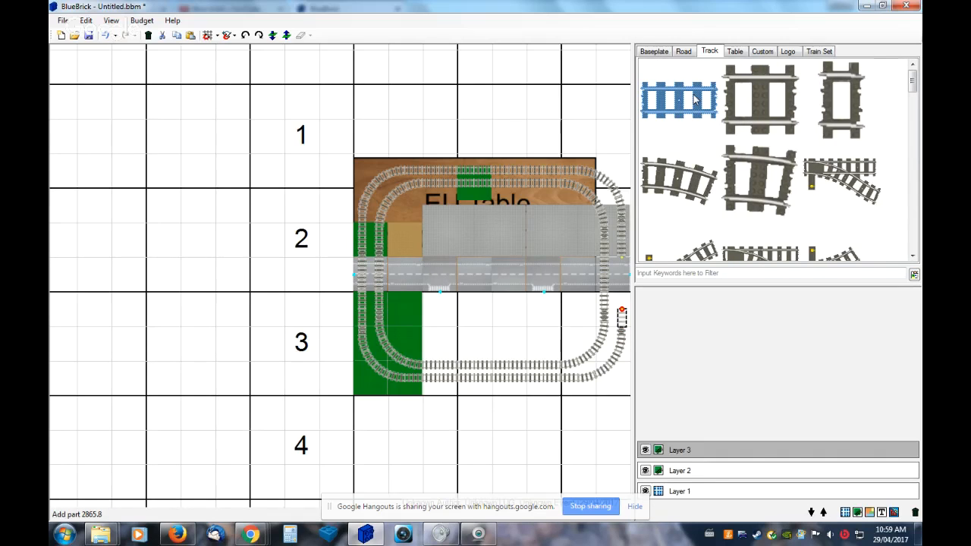
pyautogui.doubleClick(693, 95)
pyautogui.doubleClick(694, 94)
pyautogui.doubleClick(694, 95)
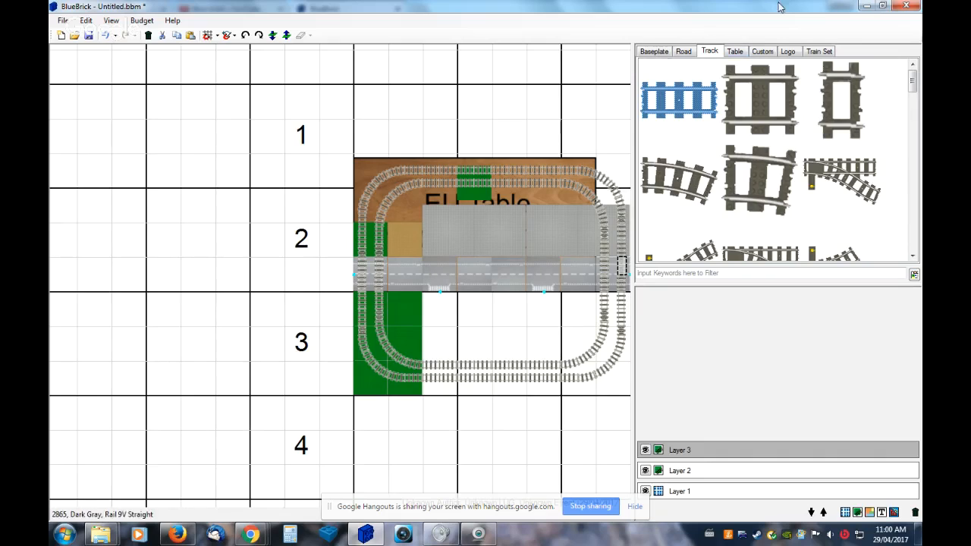
pyautogui.click(685, 52)
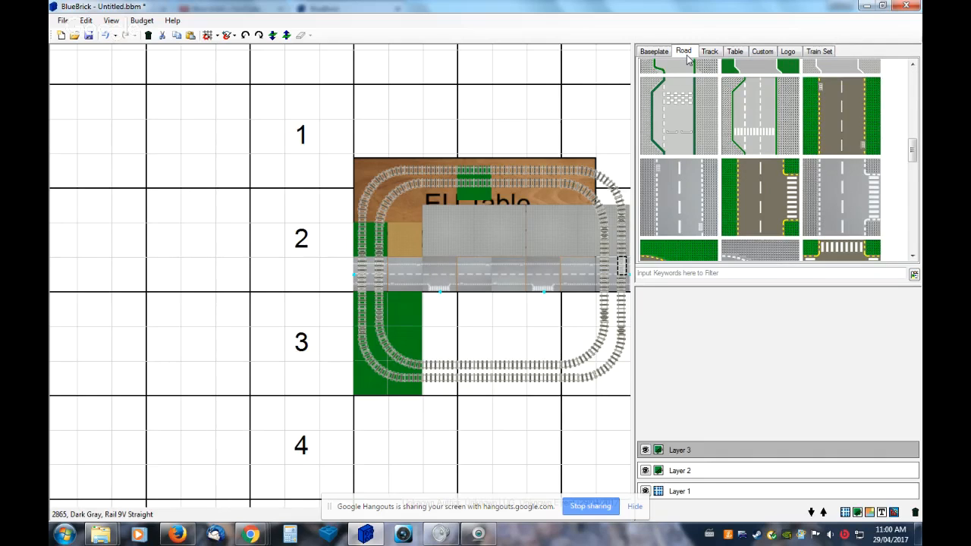
pyautogui.moveTo(759, 250); pyautogui.dragTo(544, 312)
pyautogui.scroll(-1, 551, 313)
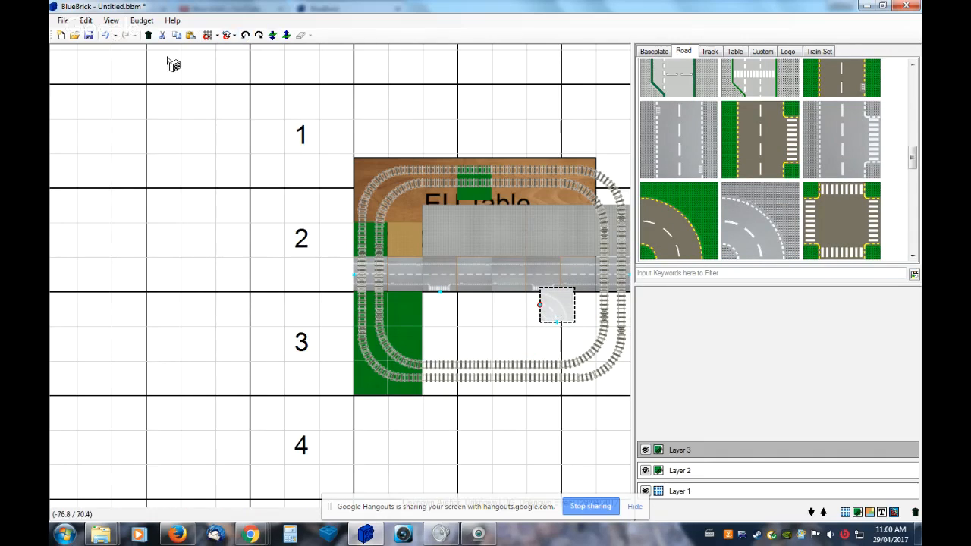
pyautogui.click(149, 36)
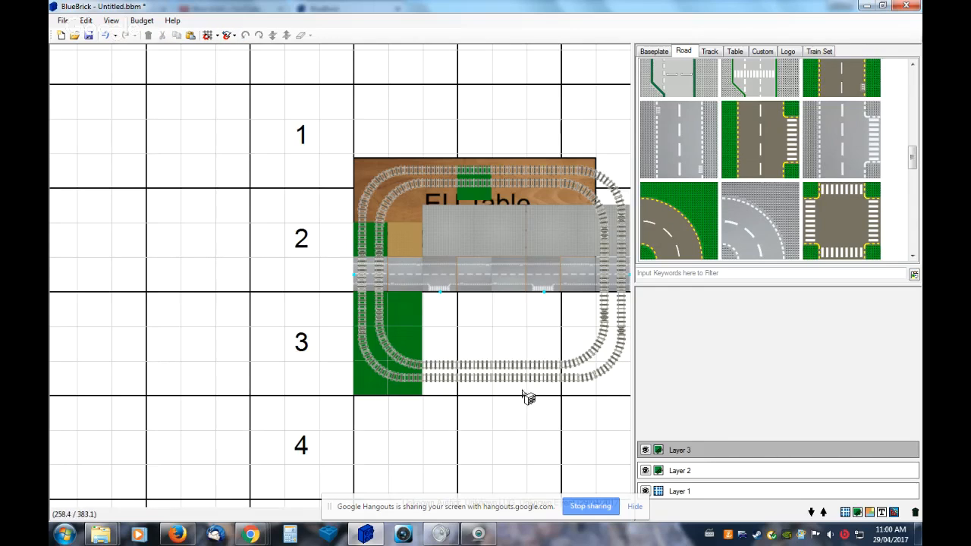
# On Layer 2, attach a gray road curve below the right-hand crosswalk junction and extend it left with two gray 6-stud straight road baseplates
pyautogui.click(677, 473)
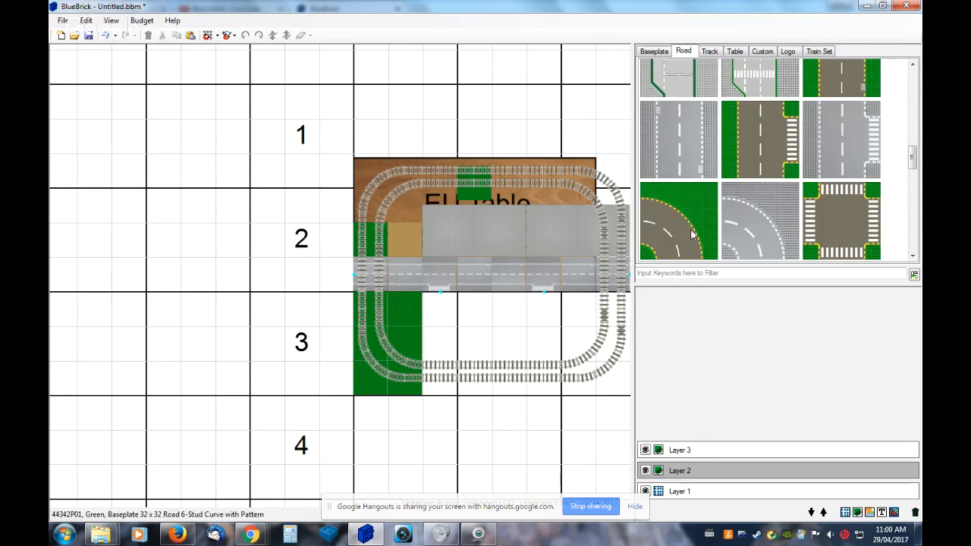
pyautogui.moveTo(759, 220); pyautogui.dragTo(565, 304)
pyautogui.click(696, 123)
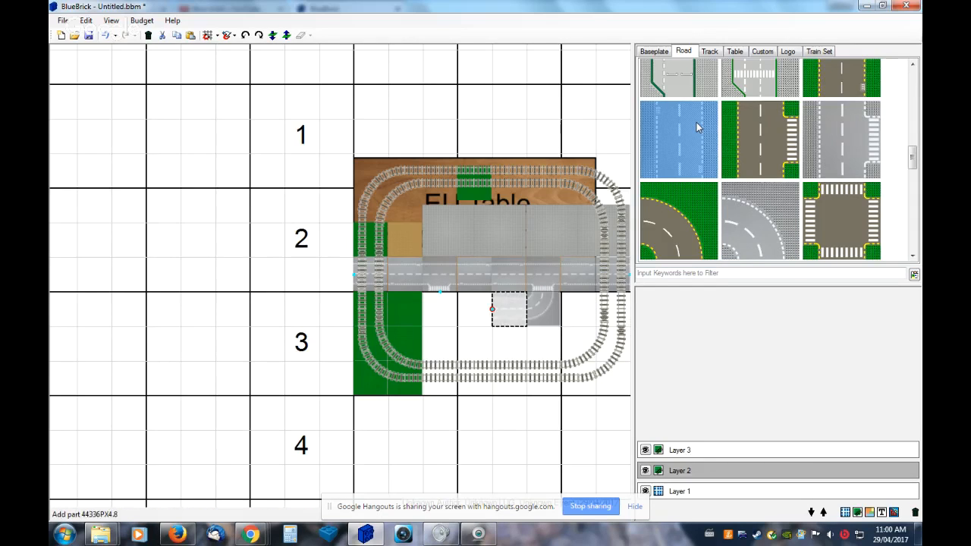
pyautogui.click(696, 122)
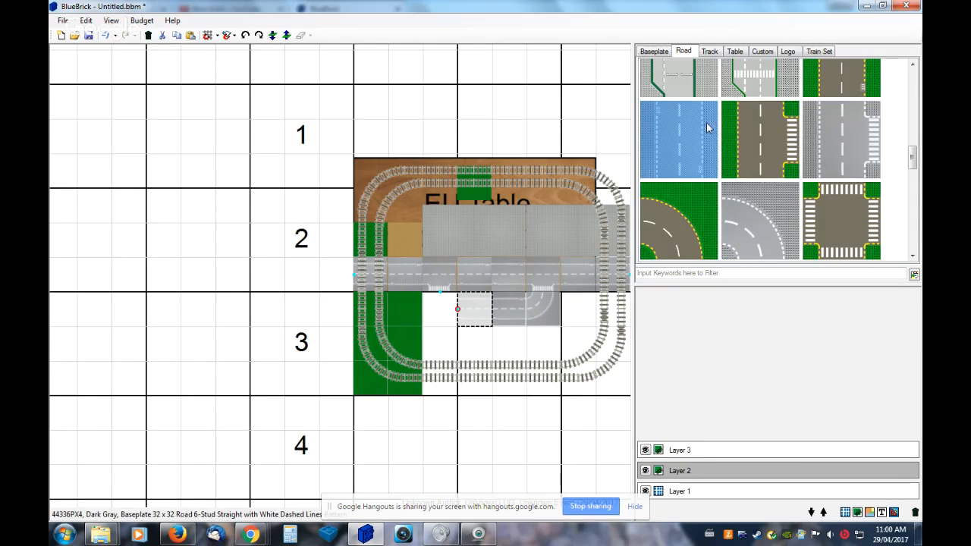
# Place a gray road curve below the left crosswalk junction, set aside the main-road straight, and move the right crosswalk junction one plate left
pyautogui.moveTo(771, 229); pyautogui.dragTo(473, 321)
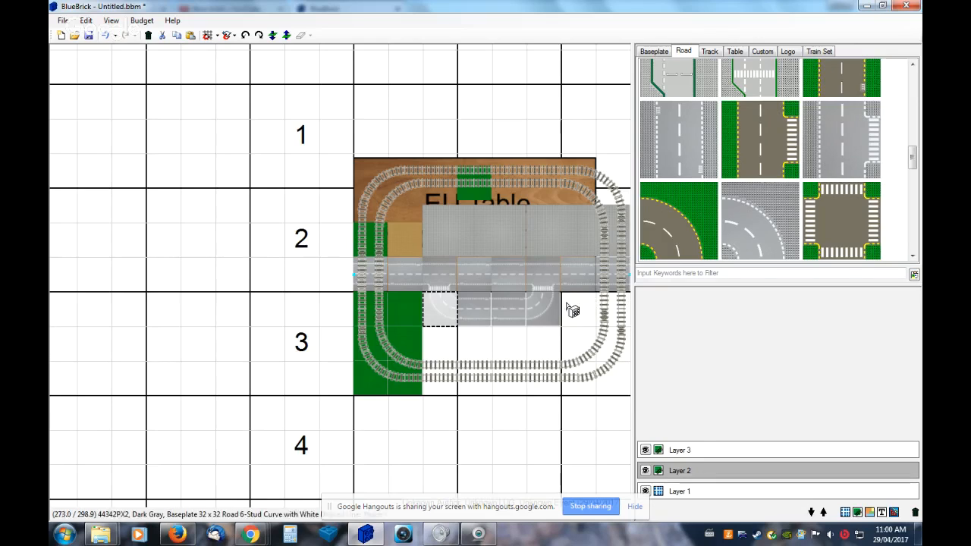
pyautogui.click(507, 271)
pyautogui.moveTo(507, 271); pyautogui.dragTo(518, 341)
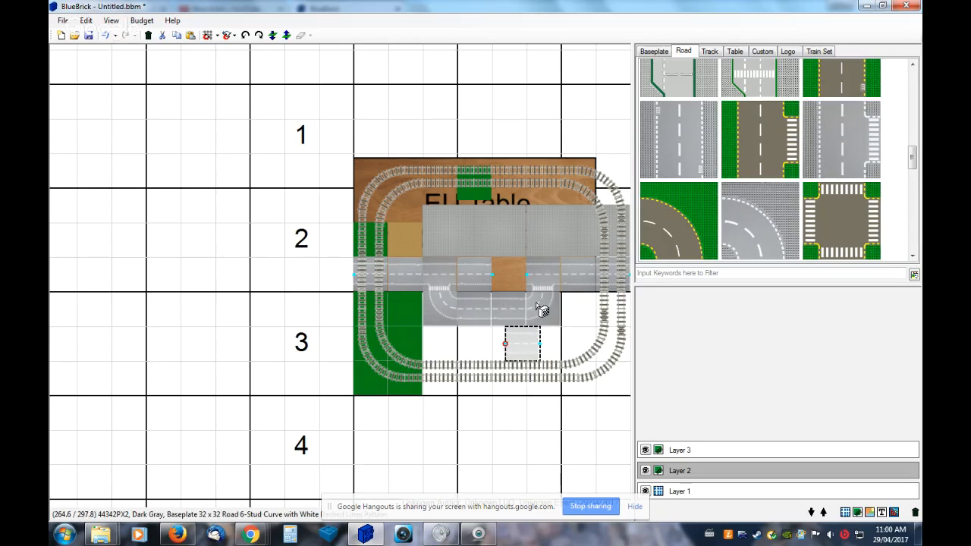
pyautogui.moveTo(534, 273); pyautogui.dragTo(502, 273)
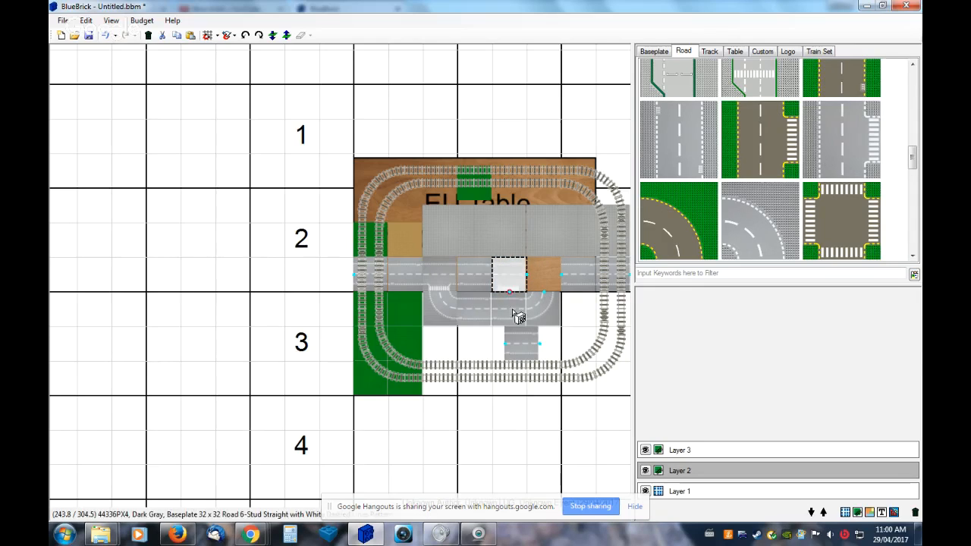
# Delete the straight road plate below the moved junction, shift the curve into its place, and fill the main-road gap with the spare straight
pyautogui.click(519, 319)
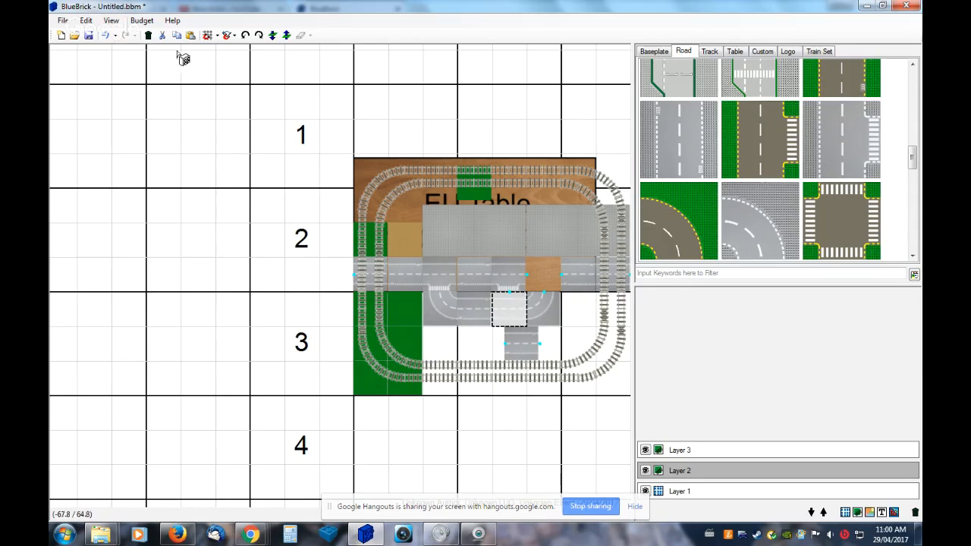
pyautogui.press('Right')
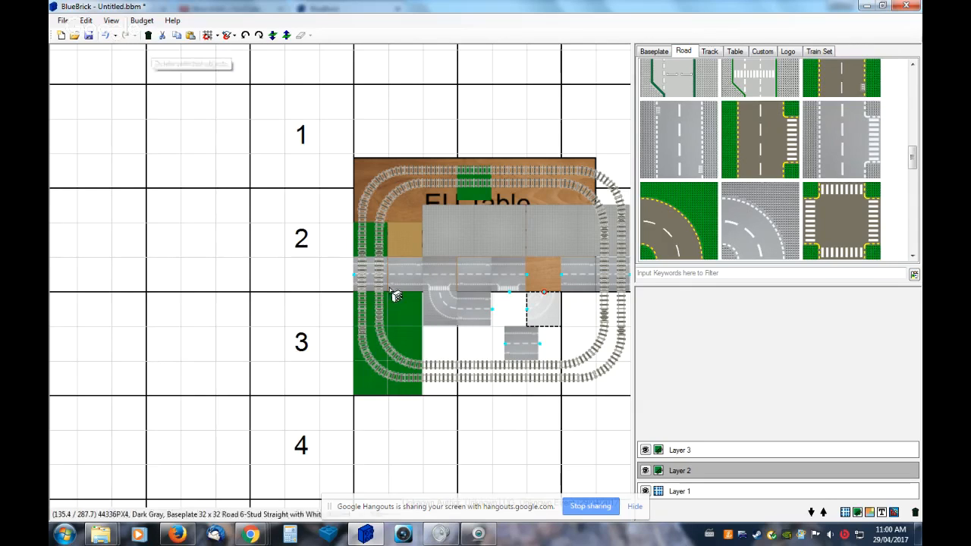
pyautogui.moveTo(531, 310); pyautogui.dragTo(507, 308)
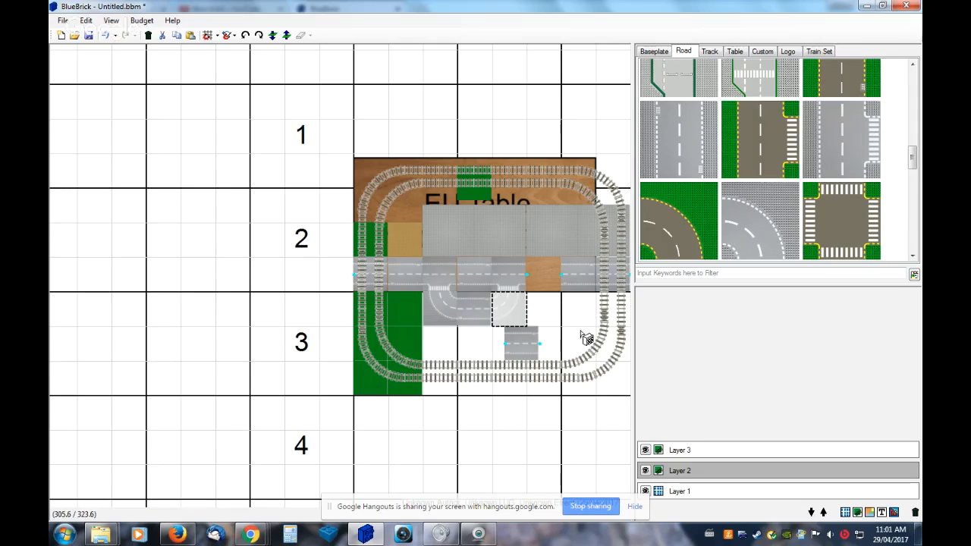
pyautogui.moveTo(530, 351); pyautogui.dragTo(548, 281)
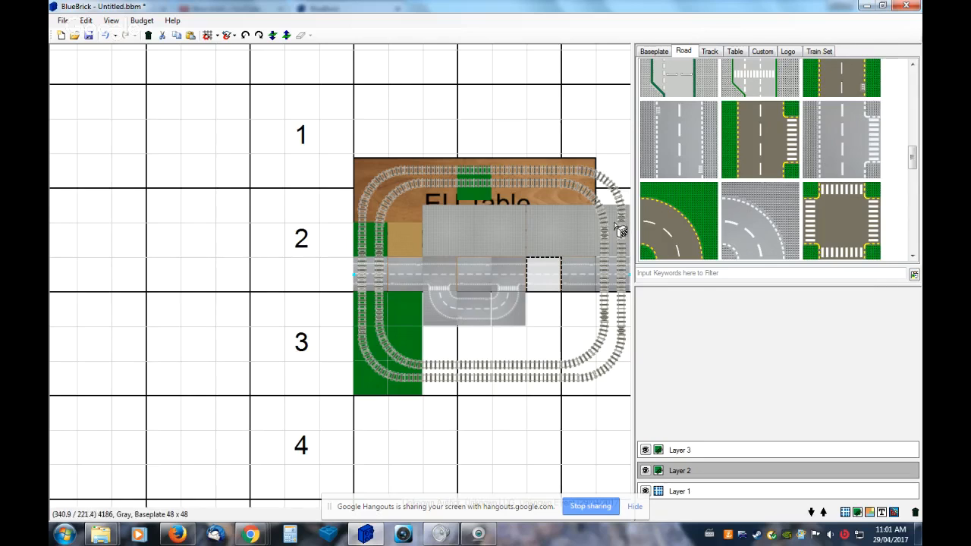
# Place two tan 32x32 baseplates in a column beside the curved side road and three gray 32x32 baseplates in a row beneath it
pyautogui.click(665, 50)
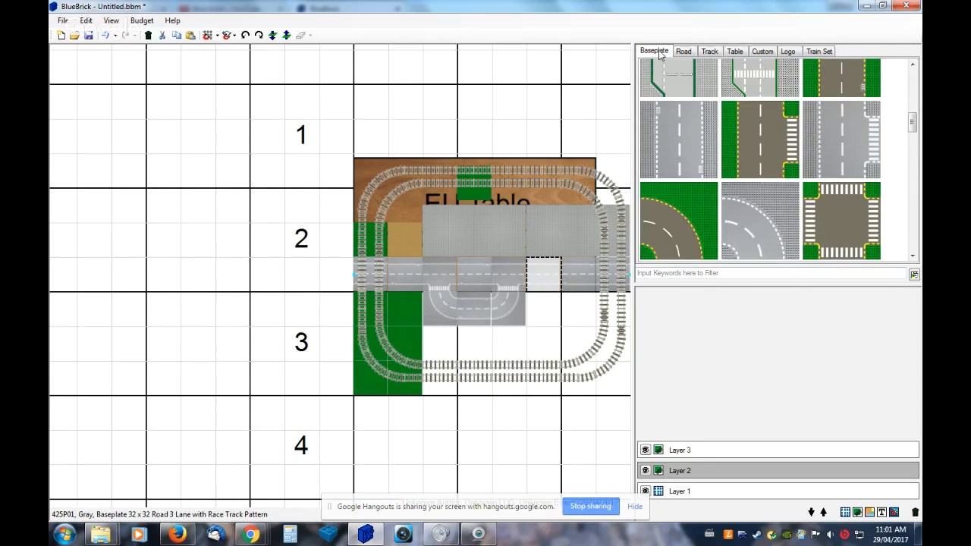
pyautogui.moveTo(554, 285); pyautogui.dragTo(554, 318)
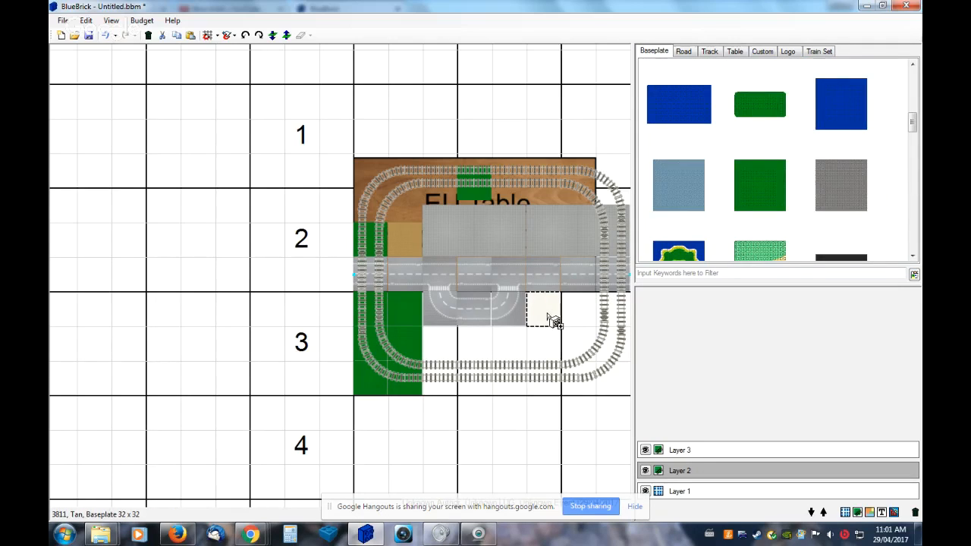
pyautogui.moveTo(666, 184); pyautogui.dragTo(546, 343)
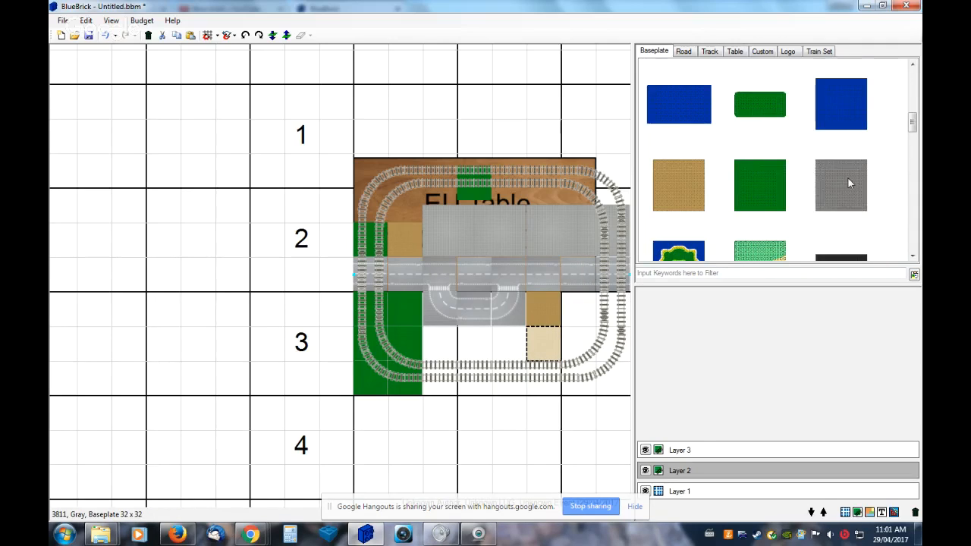
pyautogui.moveTo(847, 183); pyautogui.dragTo(527, 338)
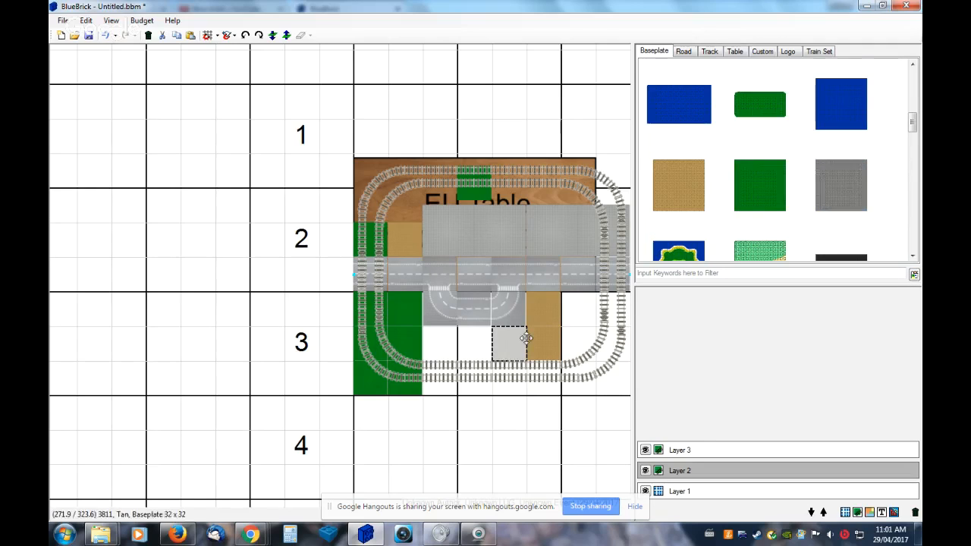
pyautogui.moveTo(835, 195); pyautogui.dragTo(480, 350)
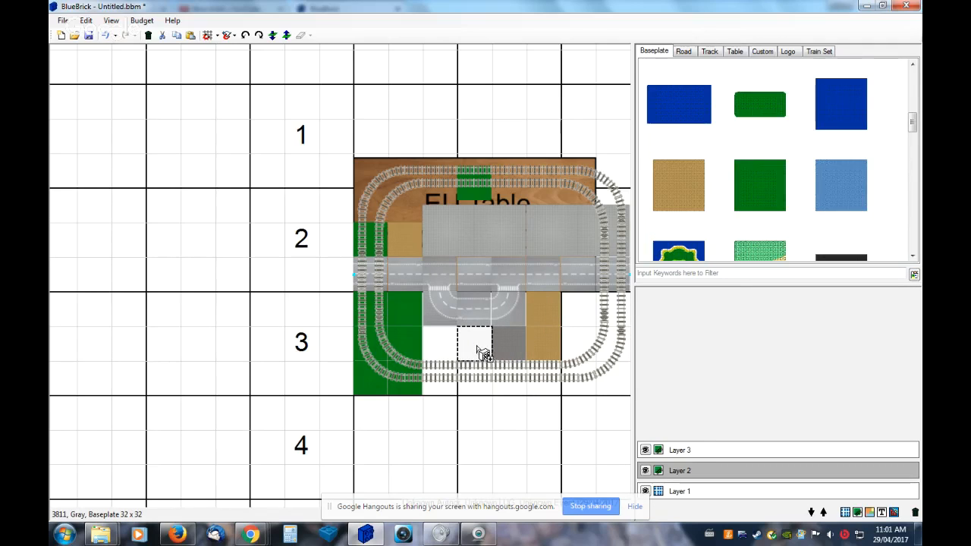
pyautogui.moveTo(861, 184); pyautogui.dragTo(448, 353)
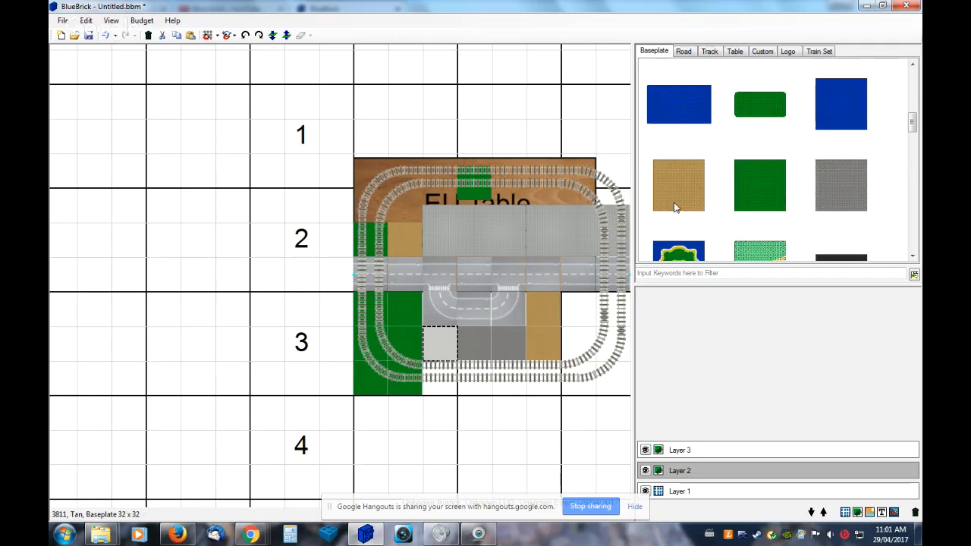
# Add a second column of two tan 32x32 baseplates between the existing tan column and the right-hand tracks
pyautogui.moveTo(676, 207); pyautogui.dragTo(580, 324)
pyautogui.moveTo(582, 314); pyautogui.dragTo(582, 315)
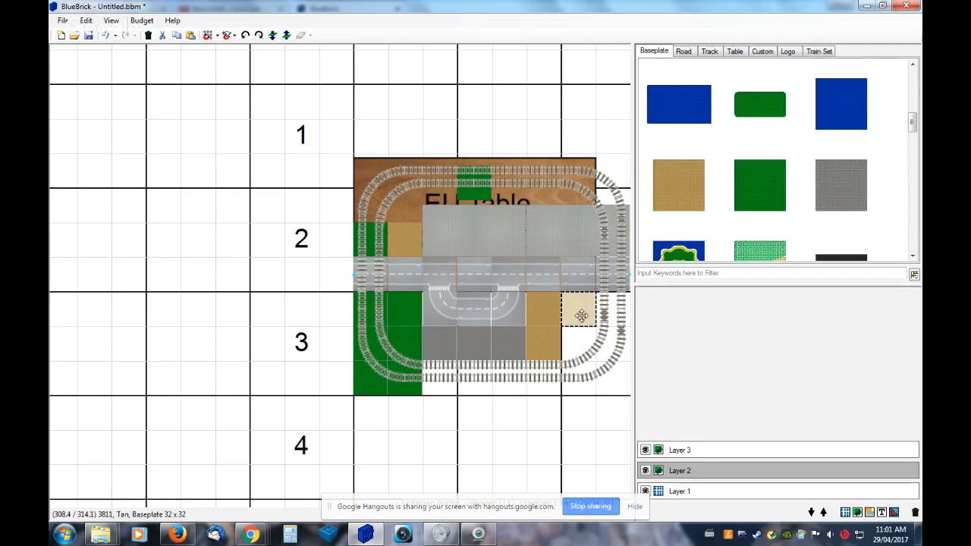
pyautogui.moveTo(687, 199); pyautogui.dragTo(579, 344)
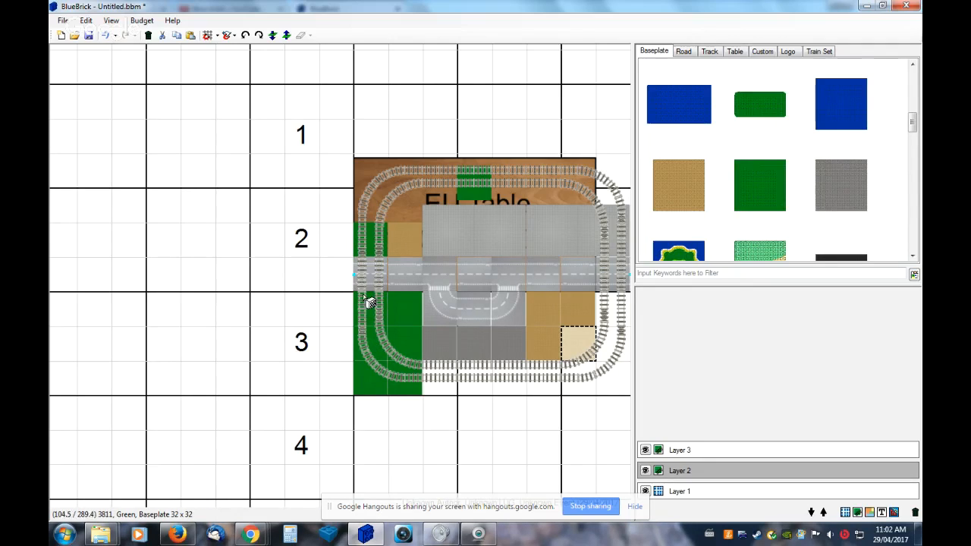
# On Layer 3, move the left outer track's Flex Track up against the road and reinsert the Rail 9V Straight below it
pyautogui.moveTo(365, 302)
pyautogui.mouseDown()
pyautogui.moveTo(360, 332)
pyautogui.moveTo(366, 298)
pyautogui.mouseUp()
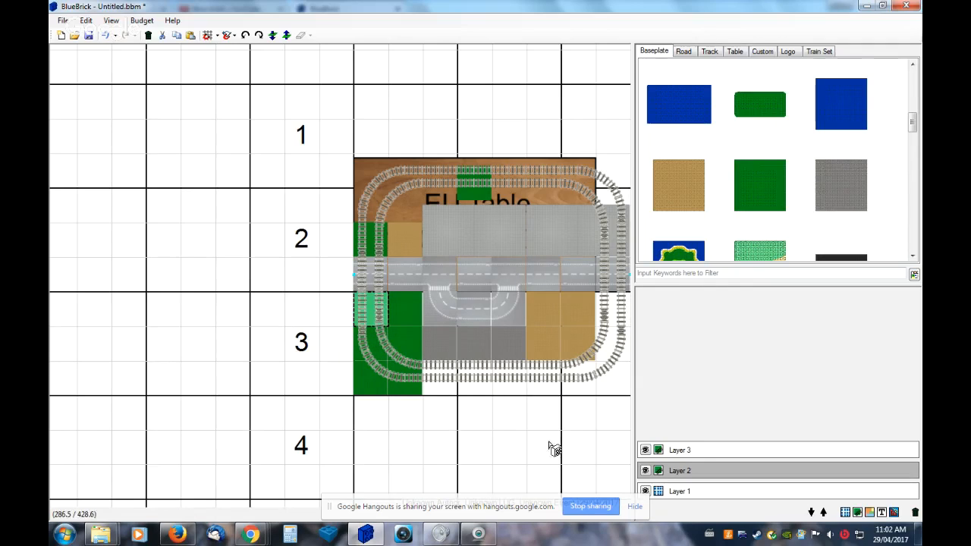
pyautogui.click(683, 453)
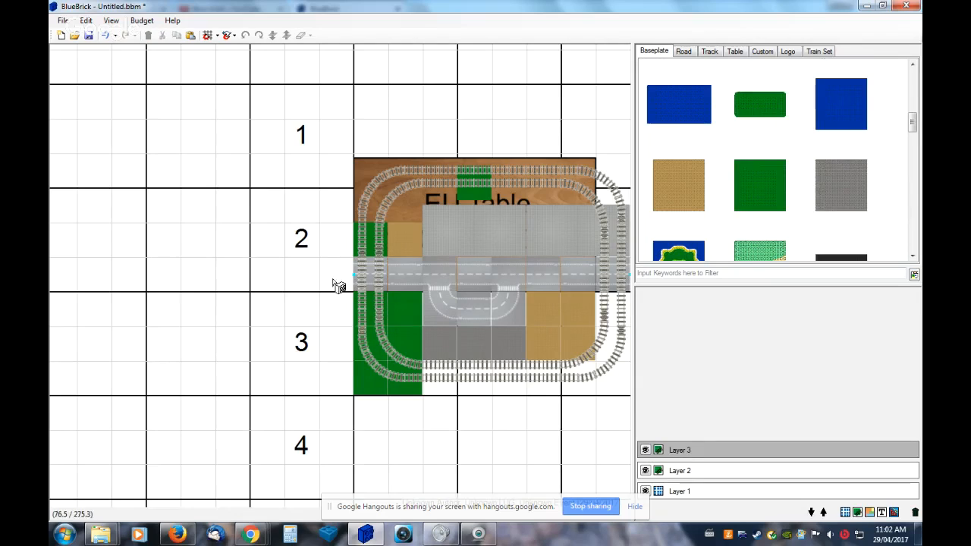
pyautogui.moveTo(367, 311)
pyautogui.mouseDown()
pyautogui.moveTo(350, 302)
pyautogui.moveTo(339, 310)
pyautogui.moveTo(362, 323)
pyautogui.moveTo(336, 332)
pyautogui.moveTo(361, 305)
pyautogui.mouseUp()
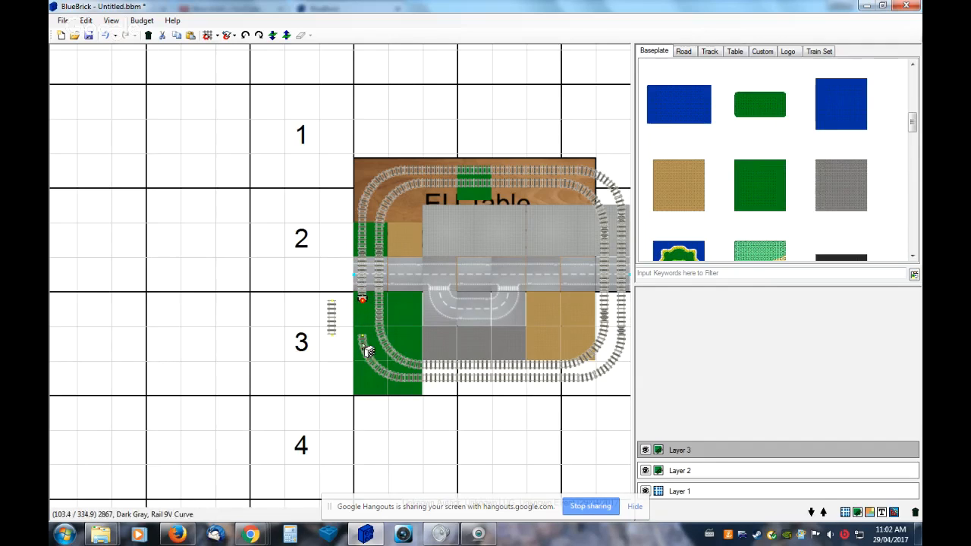
pyautogui.moveTo(361, 338)
pyautogui.mouseDown()
pyautogui.moveTo(364, 308)
pyautogui.moveTo(362, 339)
pyautogui.mouseUp()
pyautogui.moveTo(334, 308); pyautogui.dragTo(365, 345)
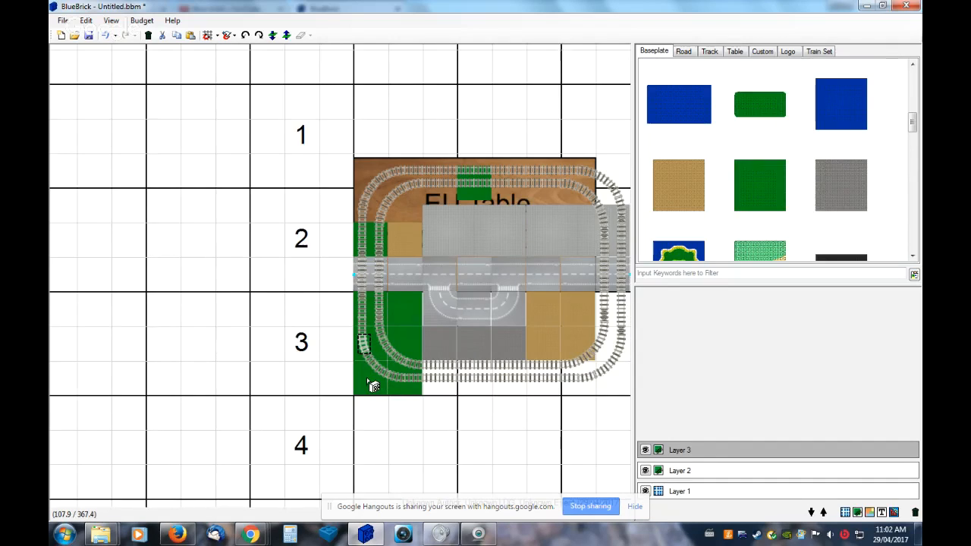
pyautogui.scroll(2, 373, 387)
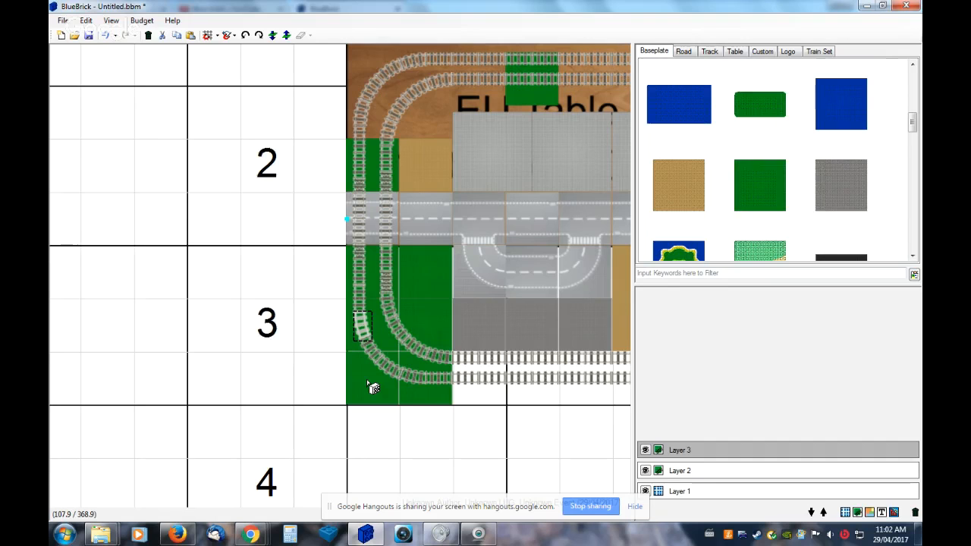
pyautogui.scroll(2, 374, 387)
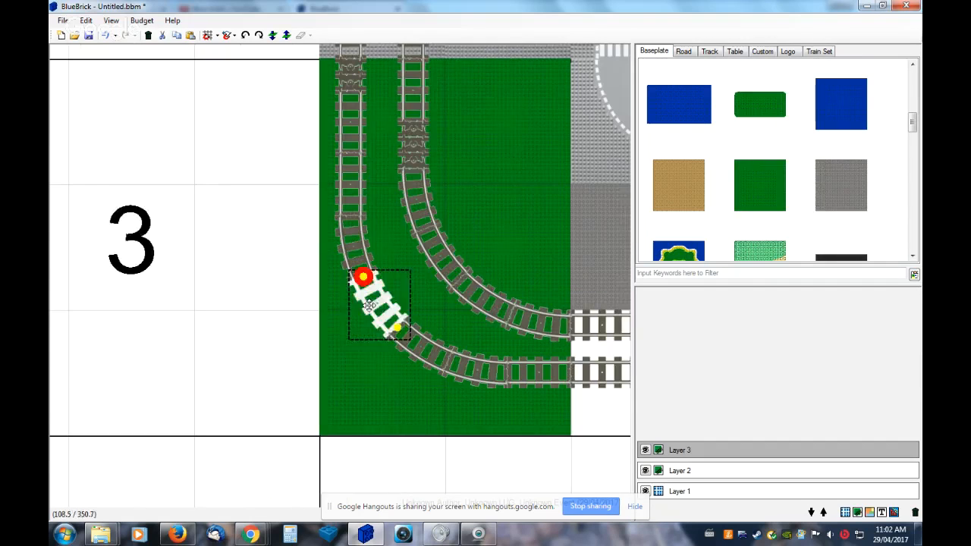
pyautogui.scroll(-2, 285, 289)
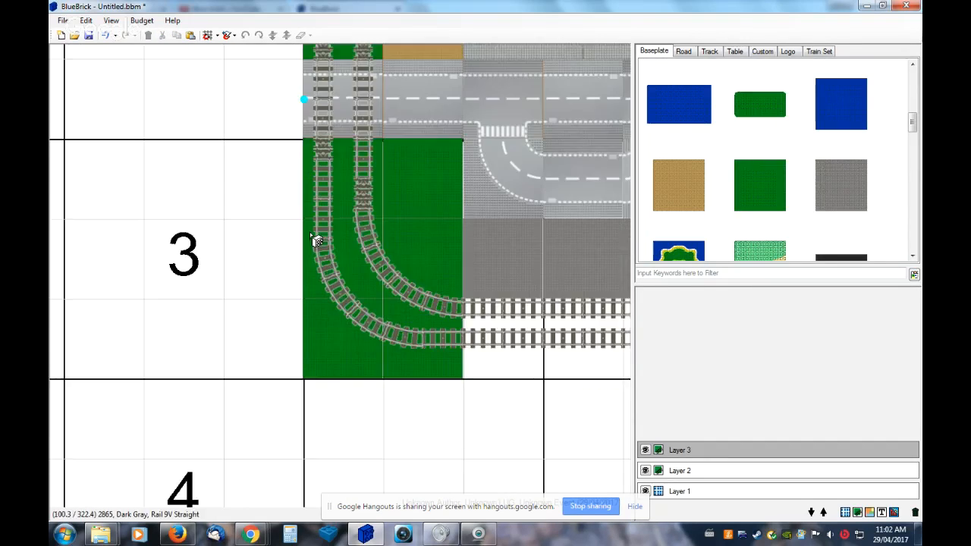
pyautogui.hotkey('ctrl', 'z')
pyautogui.hotkey('ctrl', 'z')
pyautogui.hotkey('ctrl', 'z')
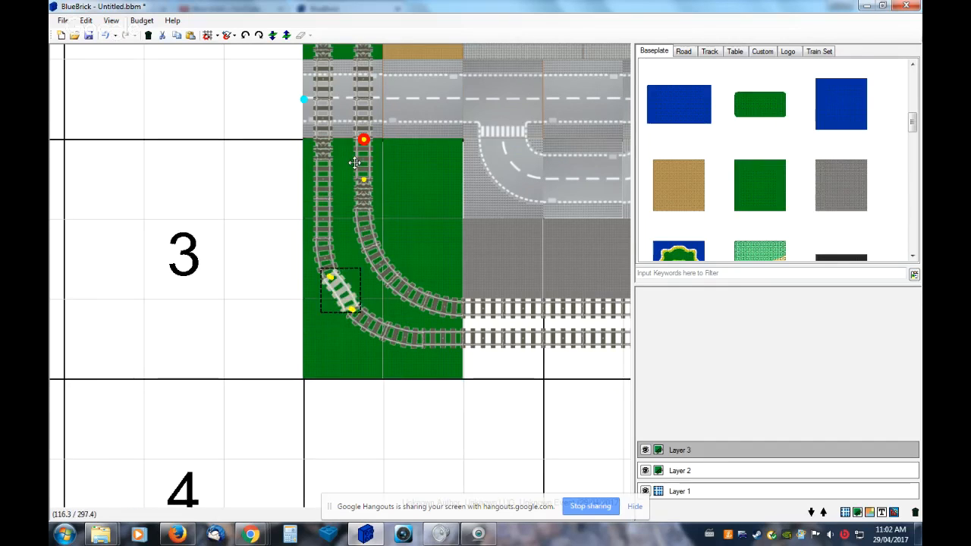
pyautogui.click(233, 236)
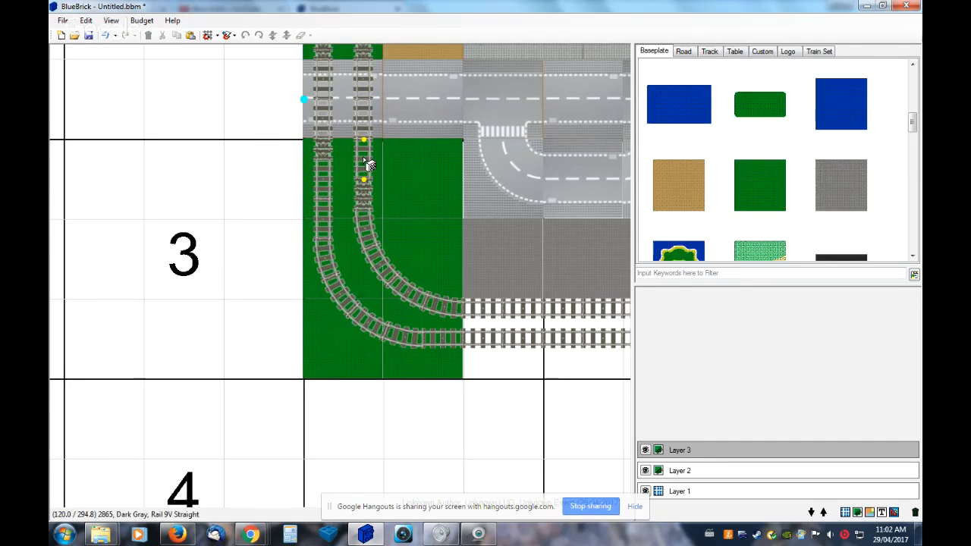
# Move the left inner track's Flex Track pieces up against the road and reinsert the Rail 9V Straight between them and the curve
pyautogui.moveTo(366, 165); pyautogui.dragTo(256, 169)
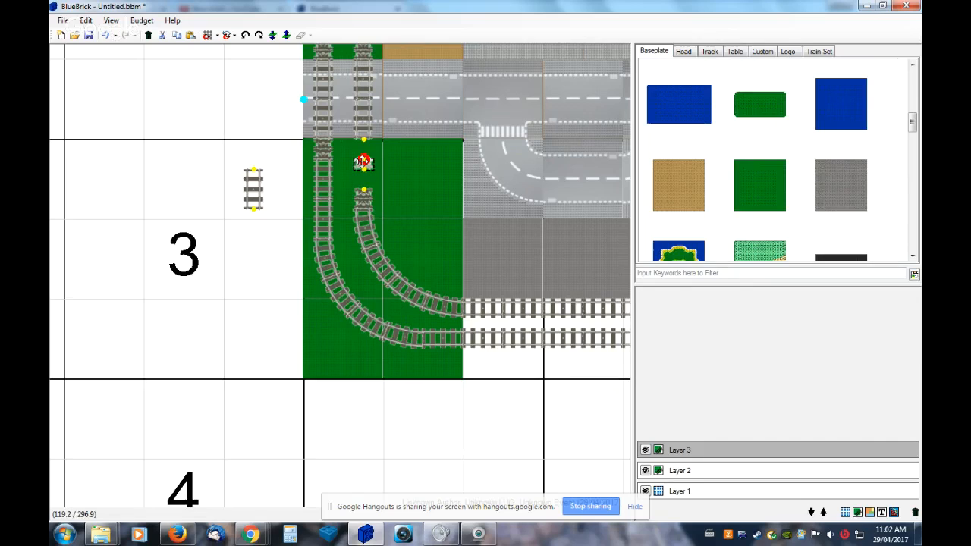
pyautogui.moveTo(364, 162); pyautogui.dragTo(364, 151)
pyautogui.moveTo(365, 193); pyautogui.dragTo(364, 154)
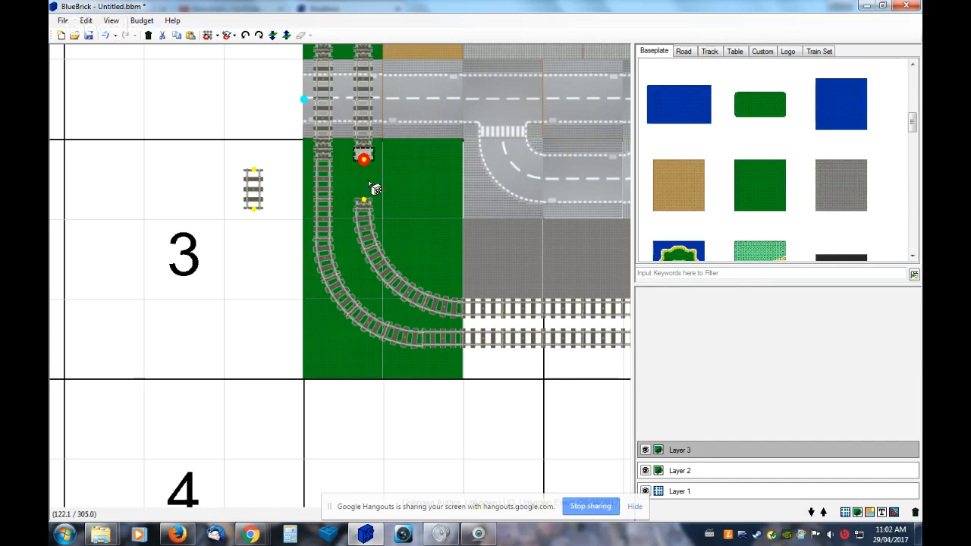
pyautogui.moveTo(367, 201); pyautogui.dragTo(363, 167)
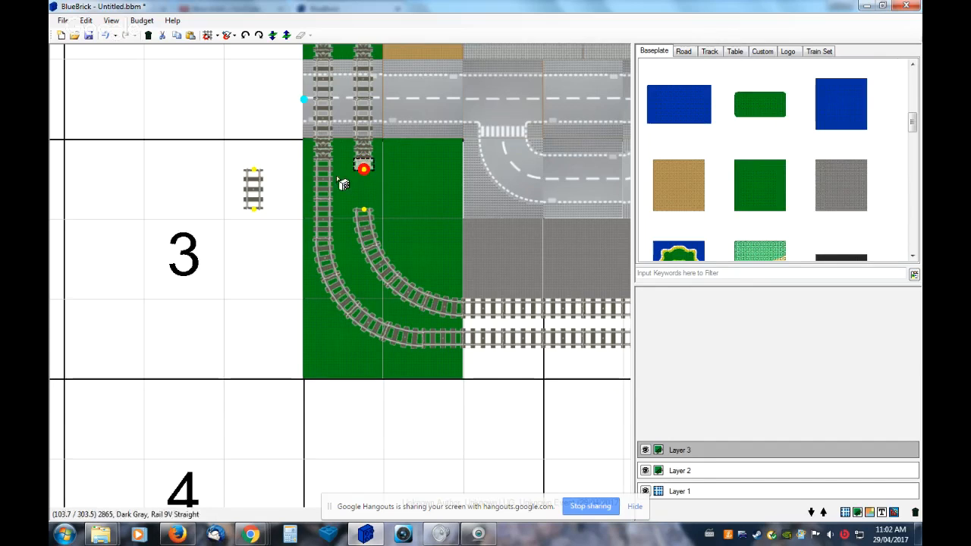
pyautogui.moveTo(253, 188); pyautogui.dragTo(364, 188)
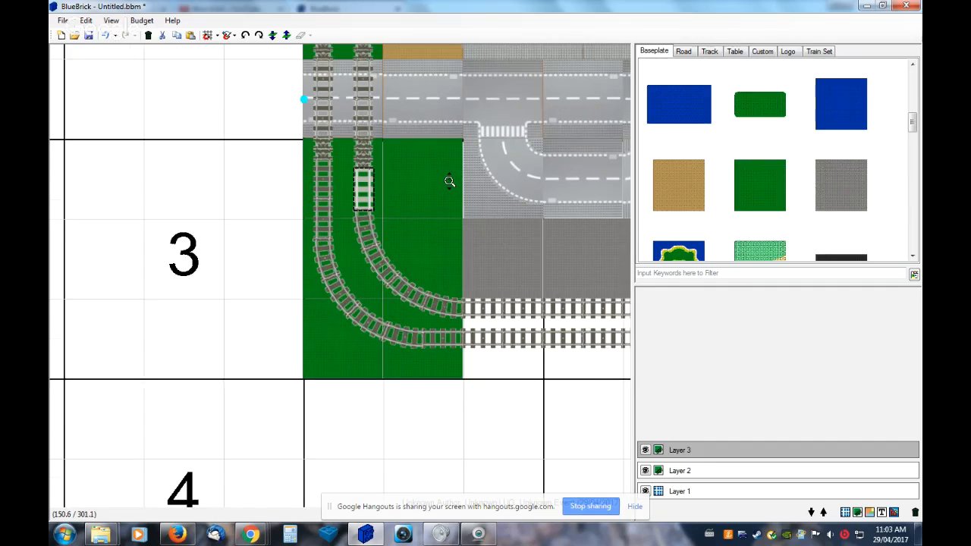
# Move the right inner track's Flex Track up against the road, swapping its position with the Rail 9V Straight
pyautogui.scroll(-2, 449, 181)
pyautogui.scroll(-2, 447, 186)
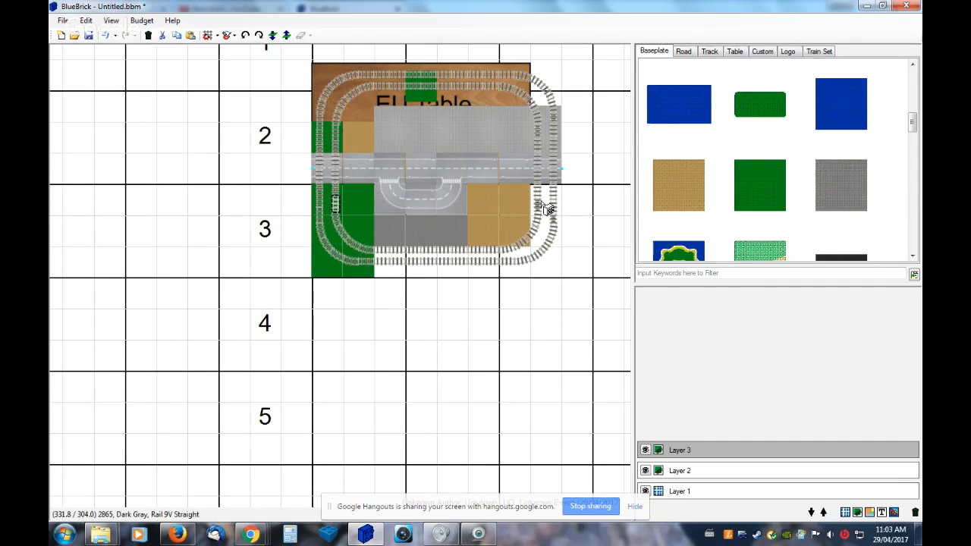
pyautogui.moveTo(544, 199); pyautogui.dragTo(585, 199)
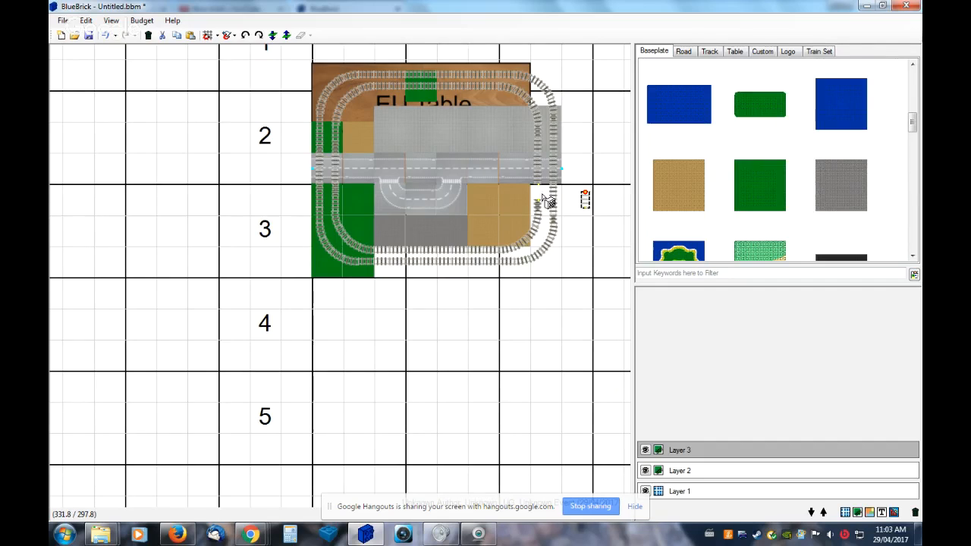
pyautogui.scroll(3, 545, 200)
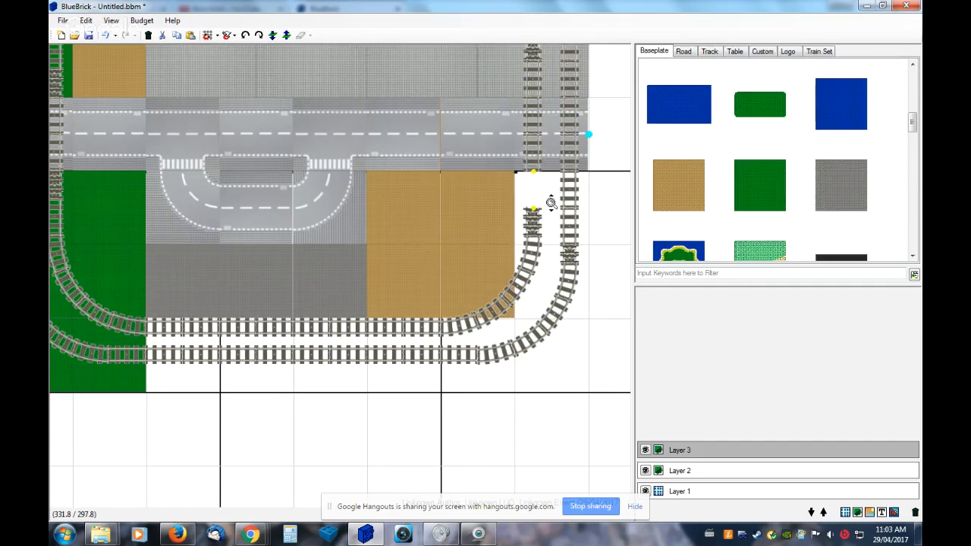
pyautogui.scroll(2, 551, 202)
pyautogui.moveTo(545, 235); pyautogui.dragTo(545, 166)
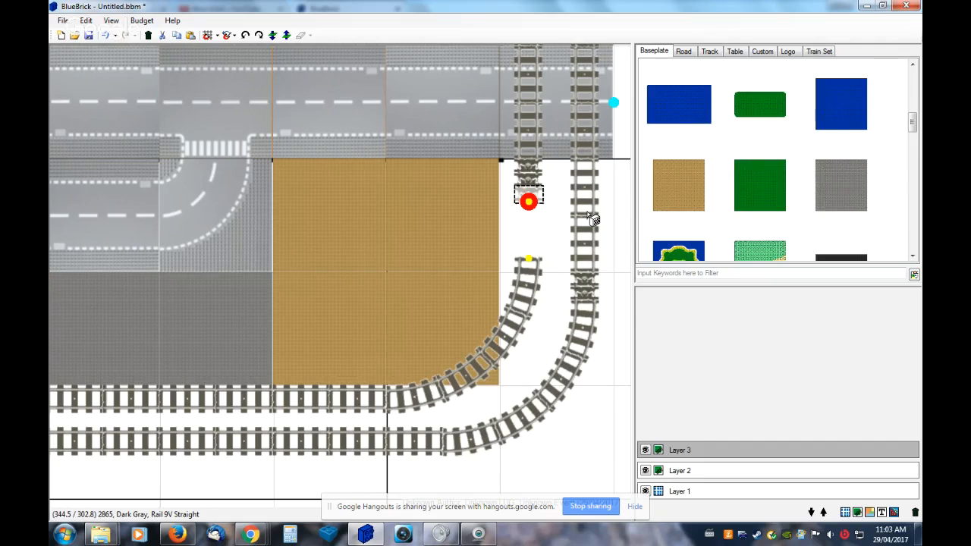
# Move the right outer track's Flex Track up against the road and reinsert the two Rail 9V Straights below it
pyautogui.scroll(-2, 594, 219)
pyautogui.scroll(-2, 581, 219)
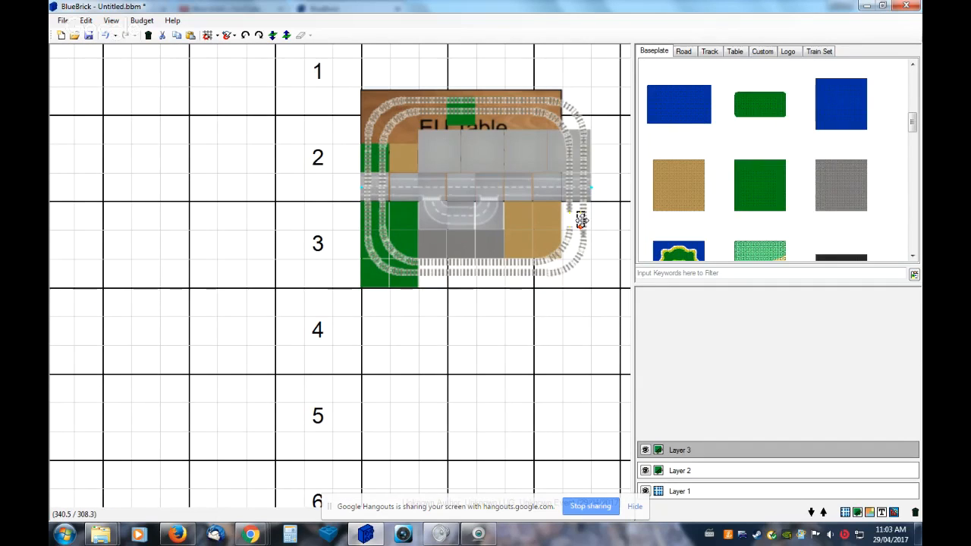
pyautogui.scroll(4, 582, 219)
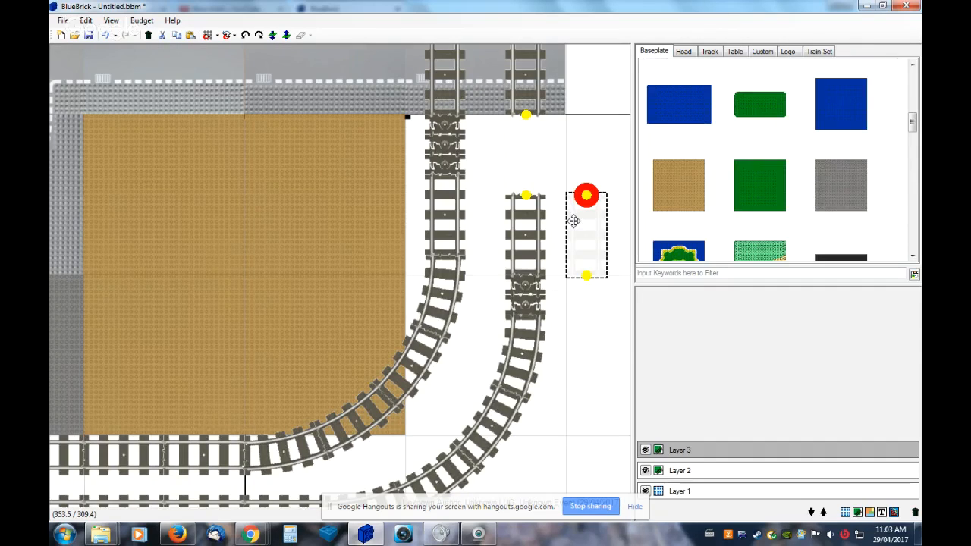
pyautogui.moveTo(531, 296); pyautogui.dragTo(531, 161)
pyautogui.moveTo(534, 233); pyautogui.dragTo(524, 193)
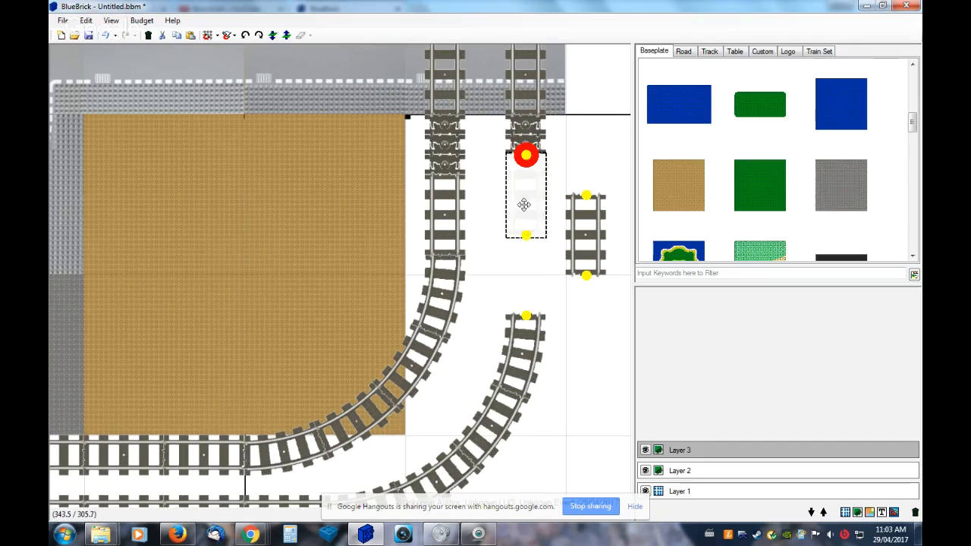
pyautogui.moveTo(584, 214); pyautogui.dragTo(545, 247)
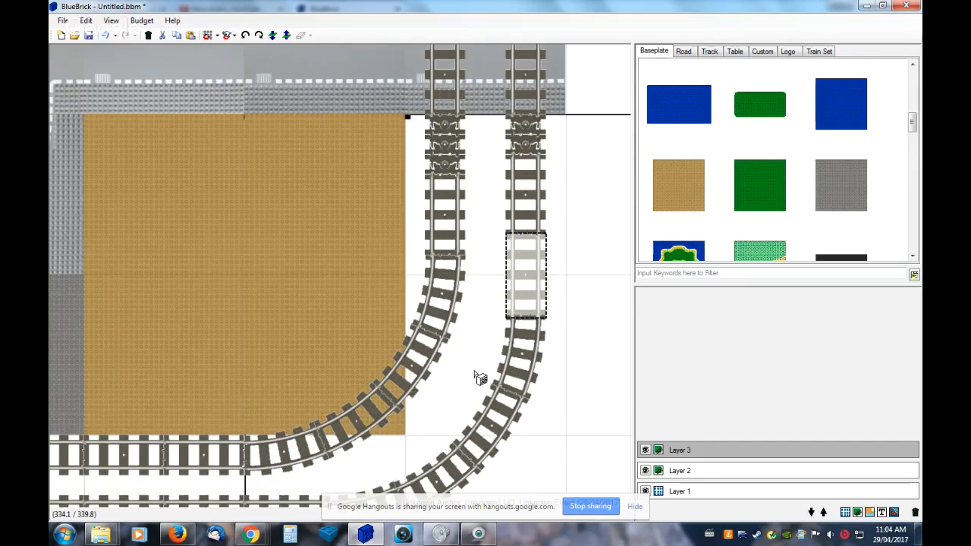
pyautogui.scroll(-4, 480, 377)
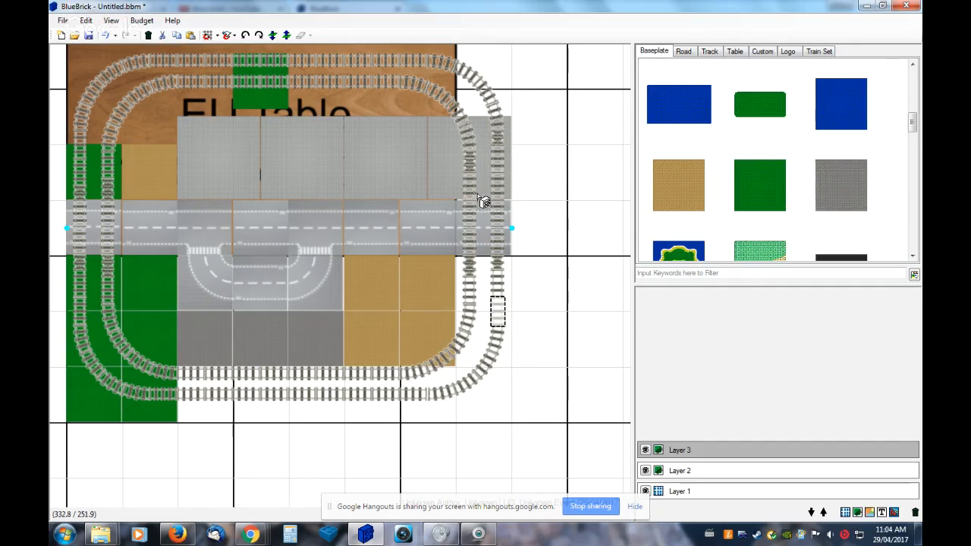
# Remove the Rail 9V Straight beside the right-hand curve from both the lower and upper runs of the outer loop
pyautogui.click(418, 396)
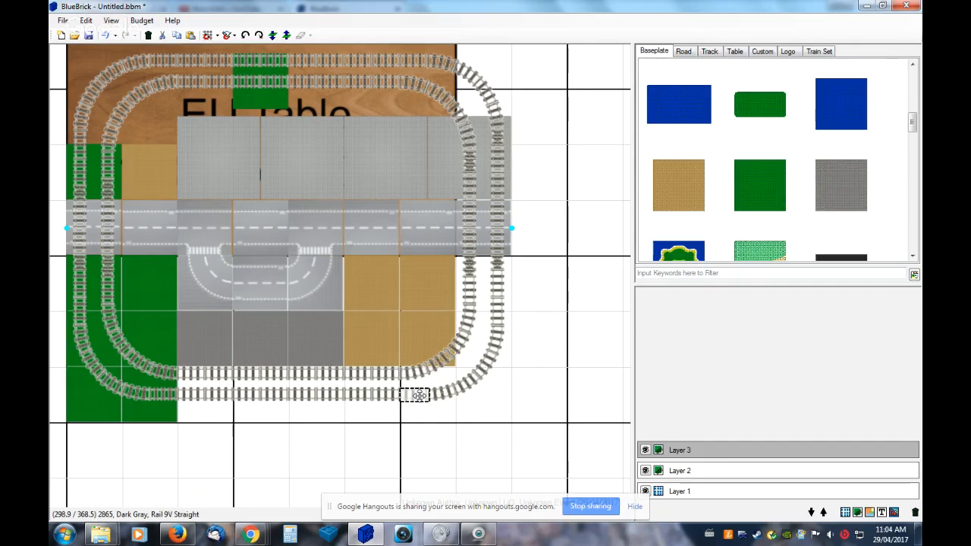
pyautogui.click(160, 39)
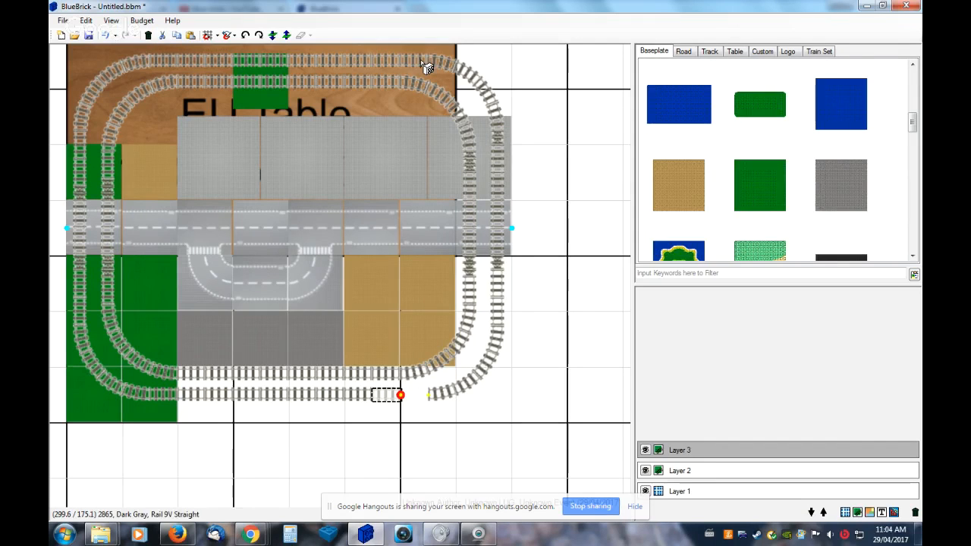
pyautogui.hotkey('ctrl', 'v')
pyautogui.moveTo(414, 61); pyautogui.dragTo(387, 61)
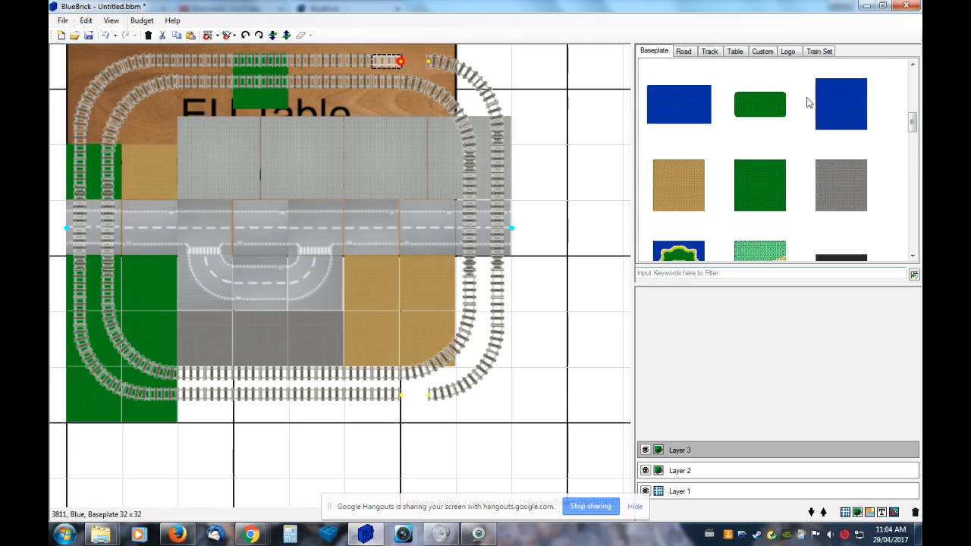
# Place Flex Track pieces in the gap in the outer loop's upper run and above its right-hand straights
pyautogui.click(709, 52)
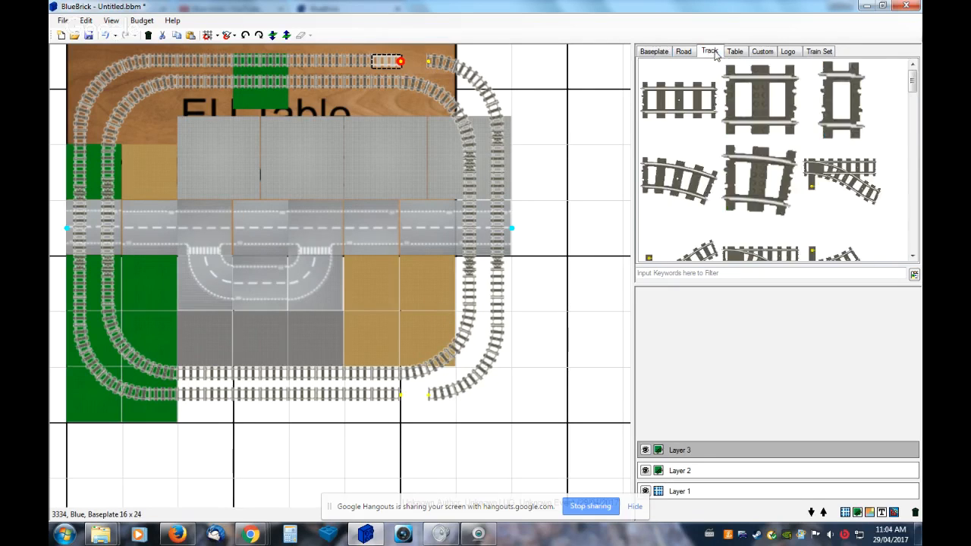
pyautogui.scroll(-2, 914, 258)
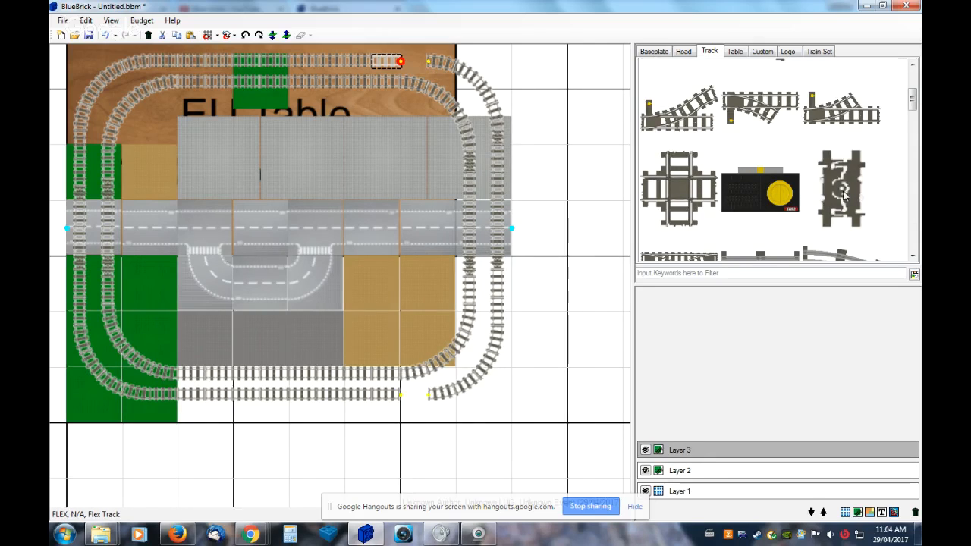
pyautogui.moveTo(860, 188)
pyautogui.mouseDown()
pyautogui.moveTo(834, 196)
pyautogui.moveTo(402, 60)
pyautogui.moveTo(459, 57)
pyautogui.moveTo(424, 76)
pyautogui.moveTo(465, 79)
pyautogui.moveTo(492, 100)
pyautogui.moveTo(497, 109)
pyautogui.moveTo(483, 103)
pyautogui.moveTo(487, 129)
pyautogui.moveTo(497, 134)
pyautogui.mouseUp()
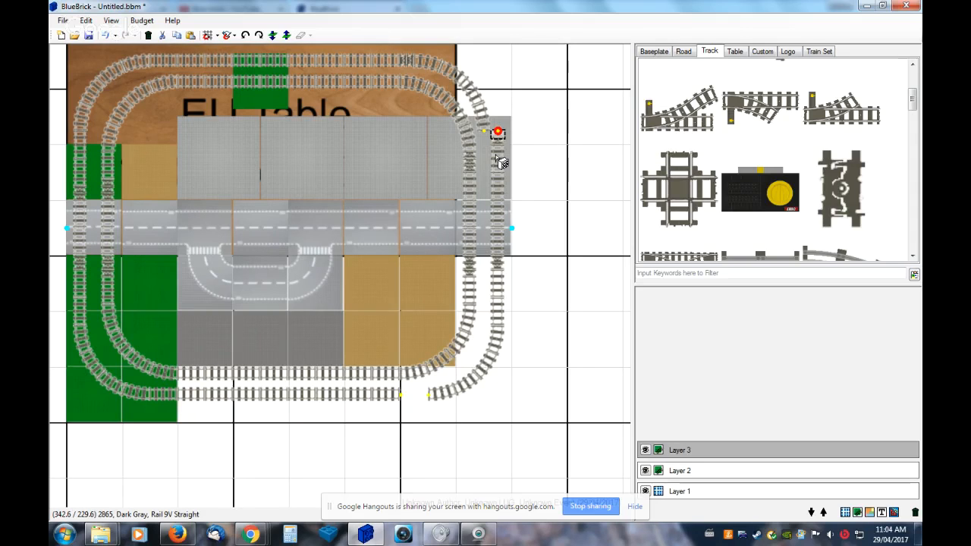
pyautogui.scroll(1, 500, 162)
pyautogui.scroll(-1, 501, 155)
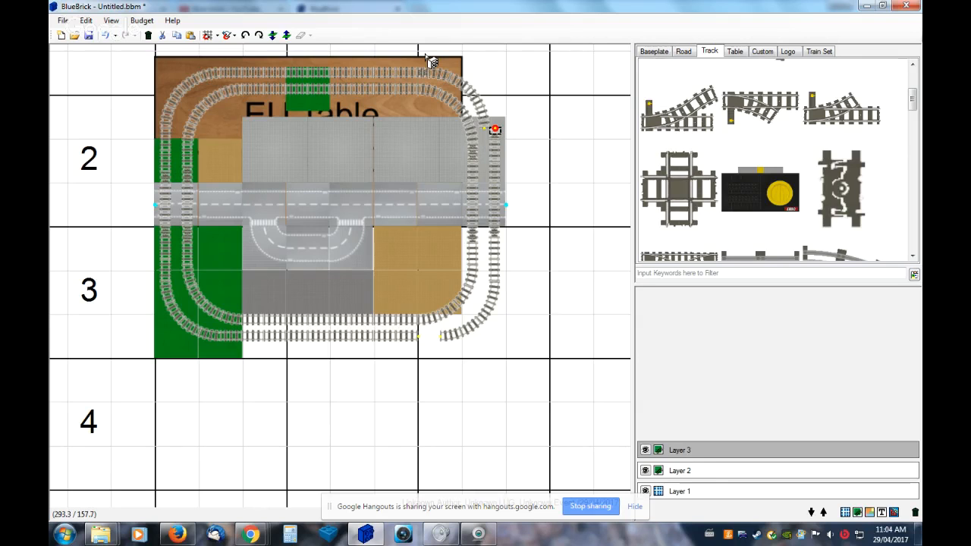
pyautogui.scroll(3, 430, 61)
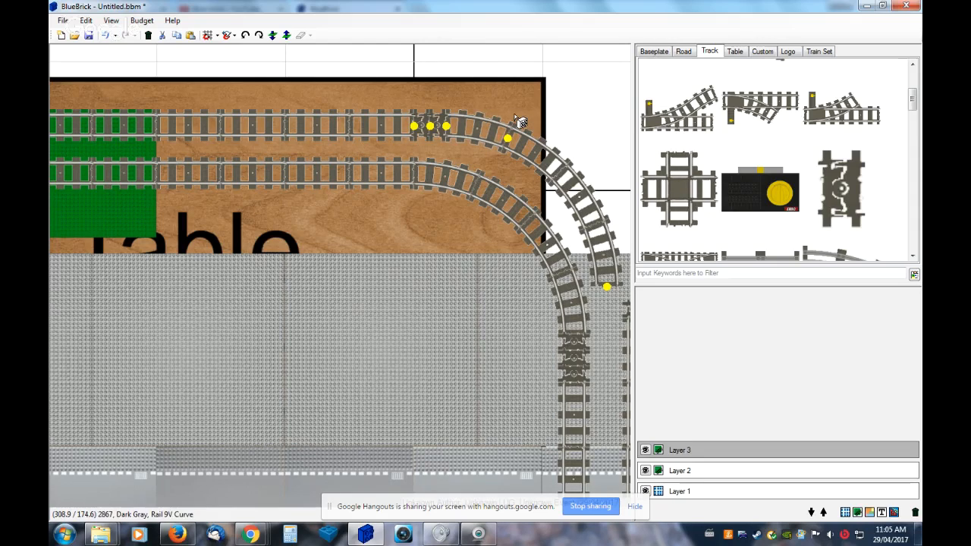
# Set the first upper-right outer curve aside, extend the upper run with another Flex Track piece, and reattach the curve
pyautogui.moveTo(482, 129); pyautogui.dragTo(573, 97)
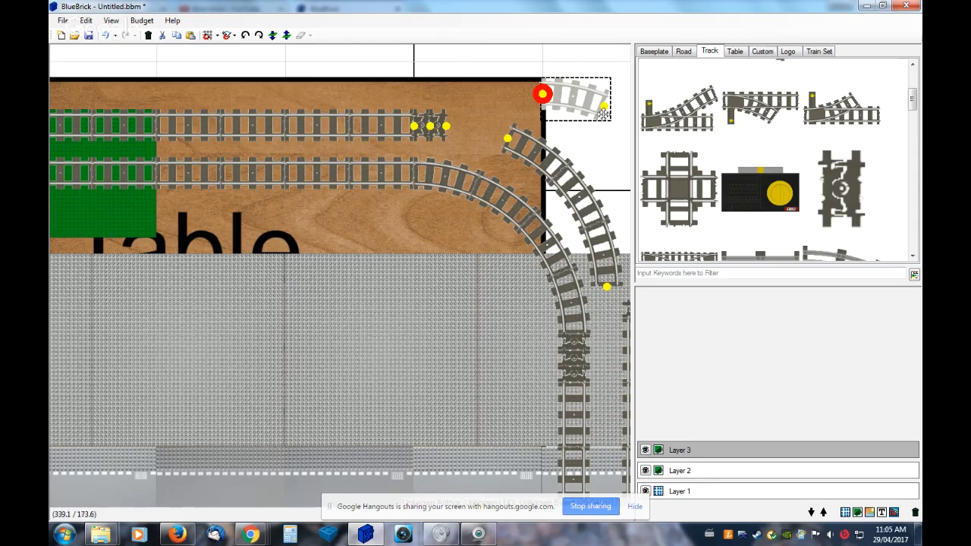
pyautogui.click(455, 126)
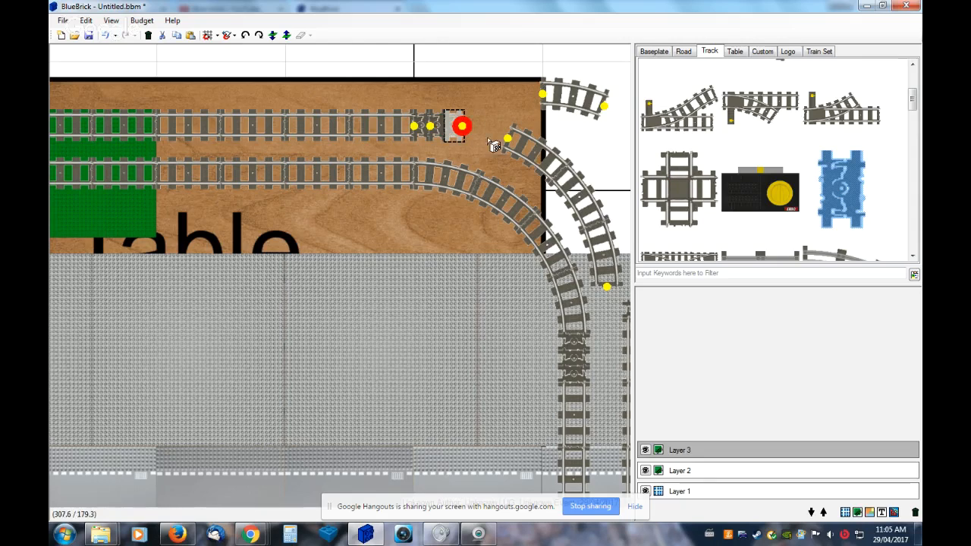
pyautogui.moveTo(556, 95)
pyautogui.mouseDown()
pyautogui.moveTo(483, 119)
pyautogui.moveTo(509, 128)
pyautogui.moveTo(567, 174)
pyautogui.moveTo(576, 194)
pyautogui.moveTo(589, 194)
pyautogui.moveTo(623, 265)
pyautogui.mouseUp()
pyautogui.click(613, 152)
pyautogui.scroll(-5, 615, 153)
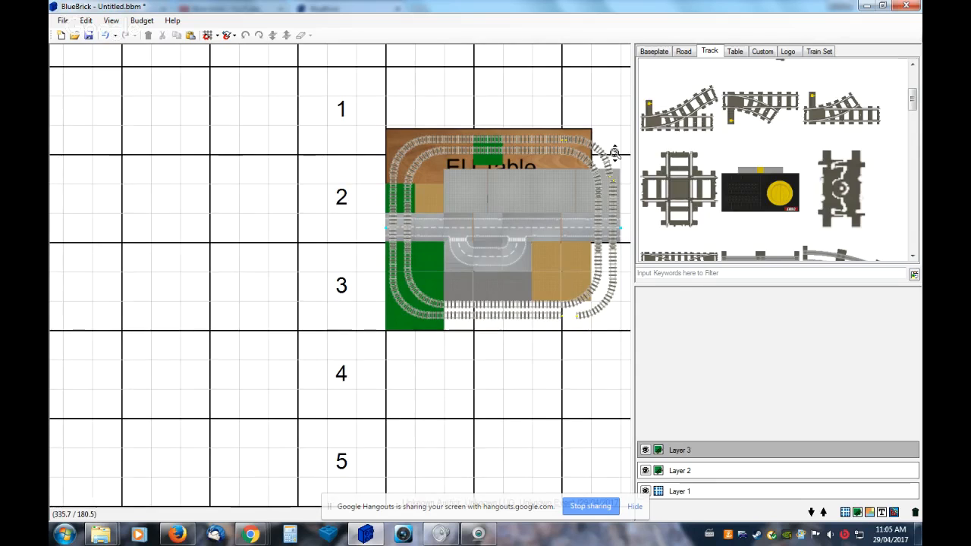
# Attach the Flex Track to the end of the upper-right outer curve and realign the Rail 9V Straights beneath it
pyautogui.scroll(4, 624, 276)
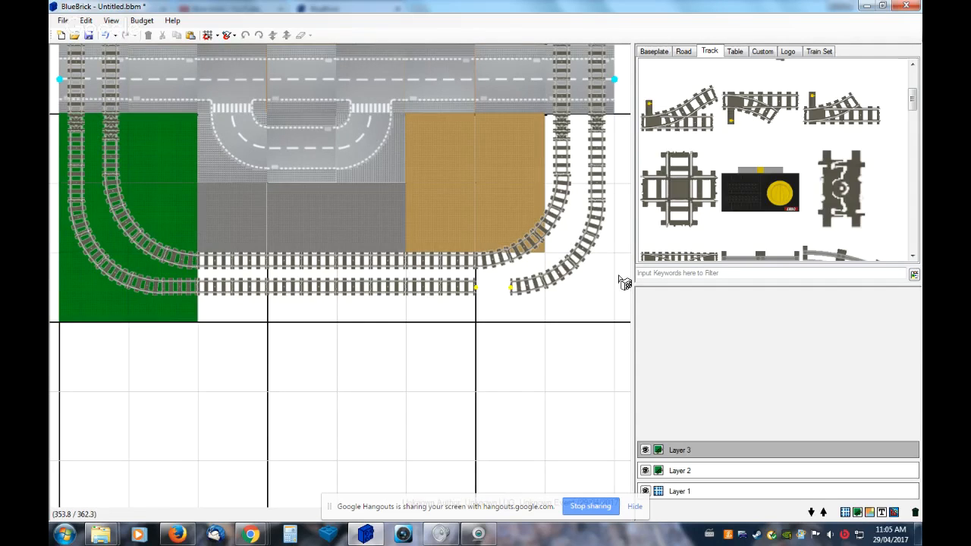
pyautogui.scroll(-5, 626, 270)
pyautogui.scroll(5, 626, 261)
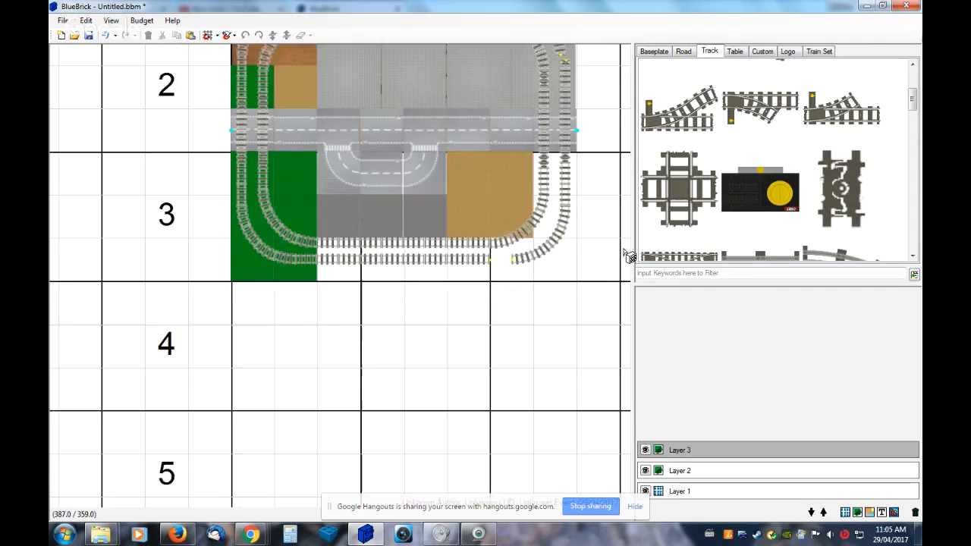
pyautogui.scroll(-3, 629, 257)
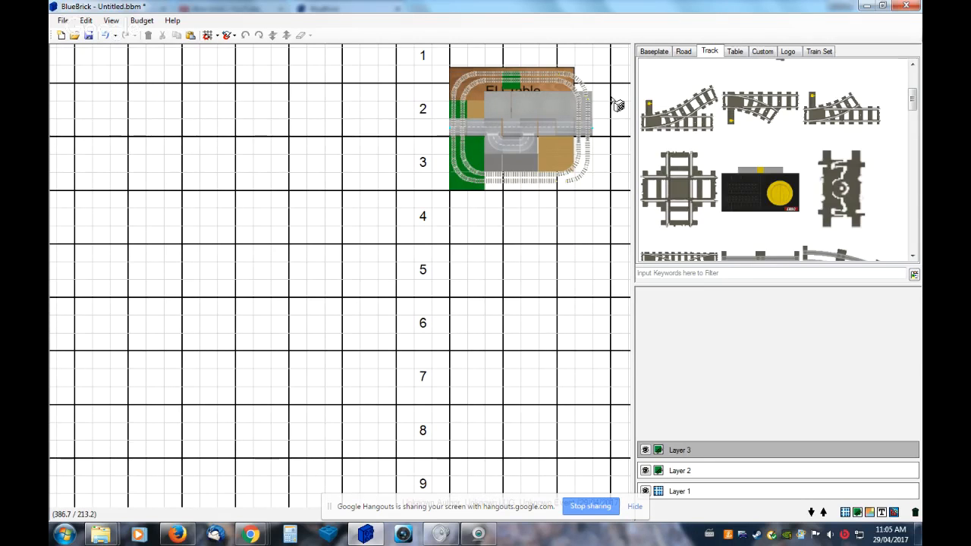
pyautogui.scroll(5, 618, 105)
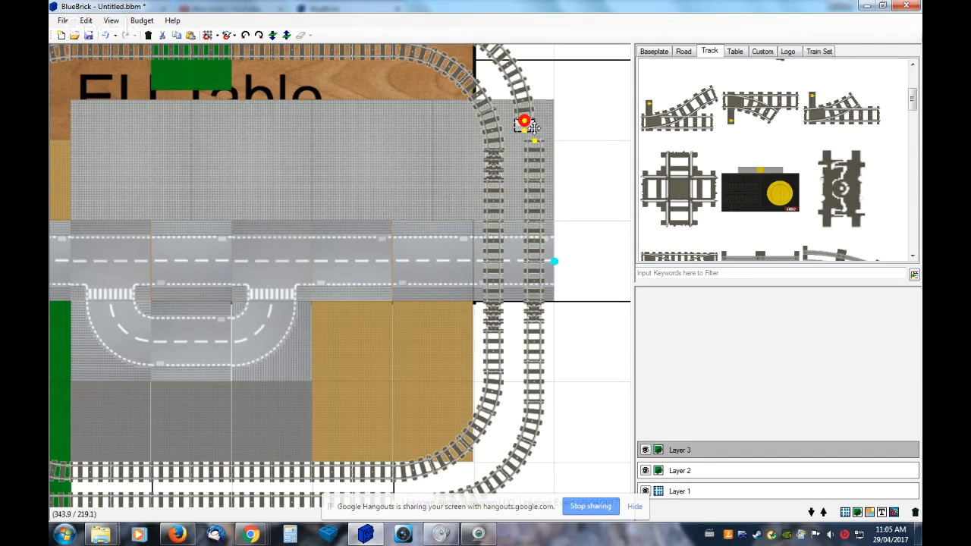
pyautogui.moveTo(535, 128)
pyautogui.mouseDown()
pyautogui.moveTo(581, 167)
pyautogui.moveTo(534, 130)
pyautogui.moveTo(530, 147)
pyautogui.mouseUp()
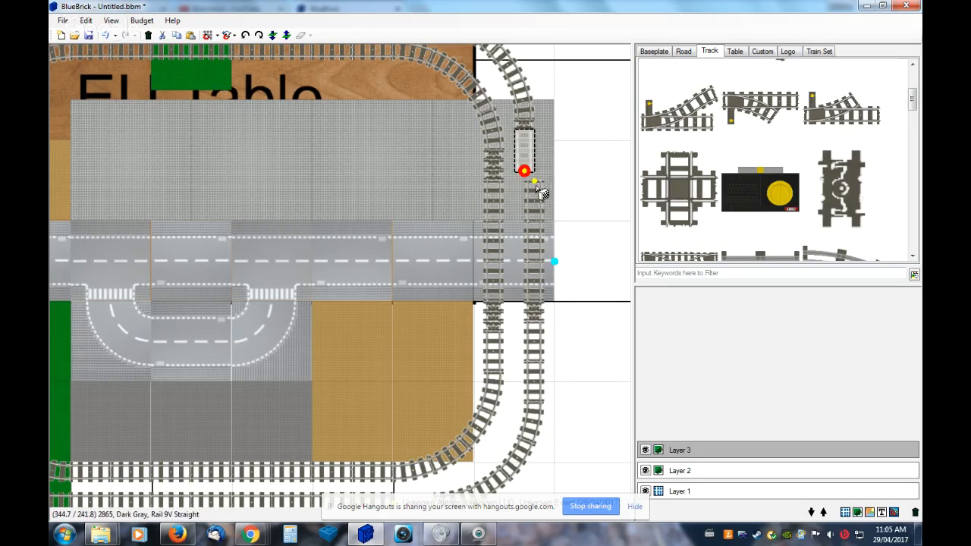
pyautogui.moveTo(537, 192); pyautogui.dragTo(544, 317)
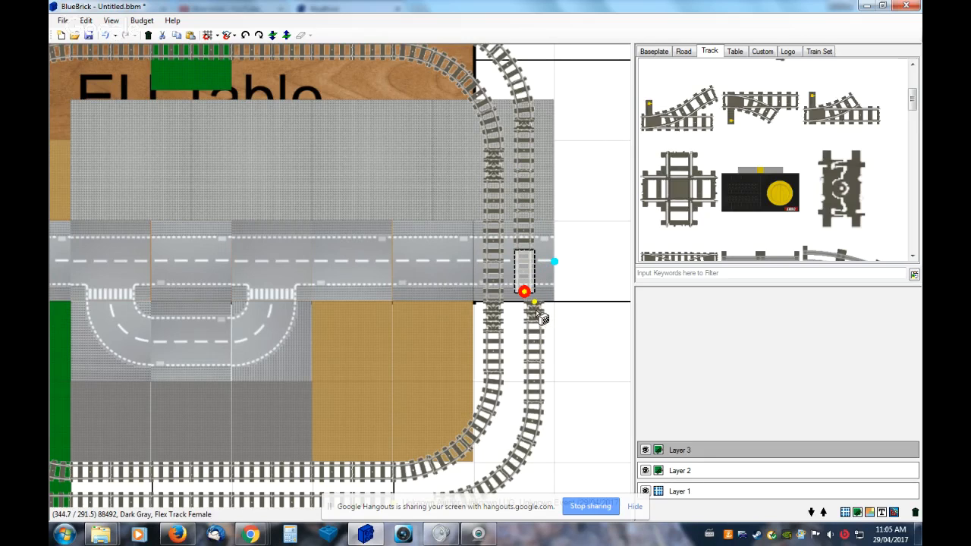
# Realign the outer track's Flex Track, straights and first curve below the road with the straights above them
pyautogui.click(535, 307)
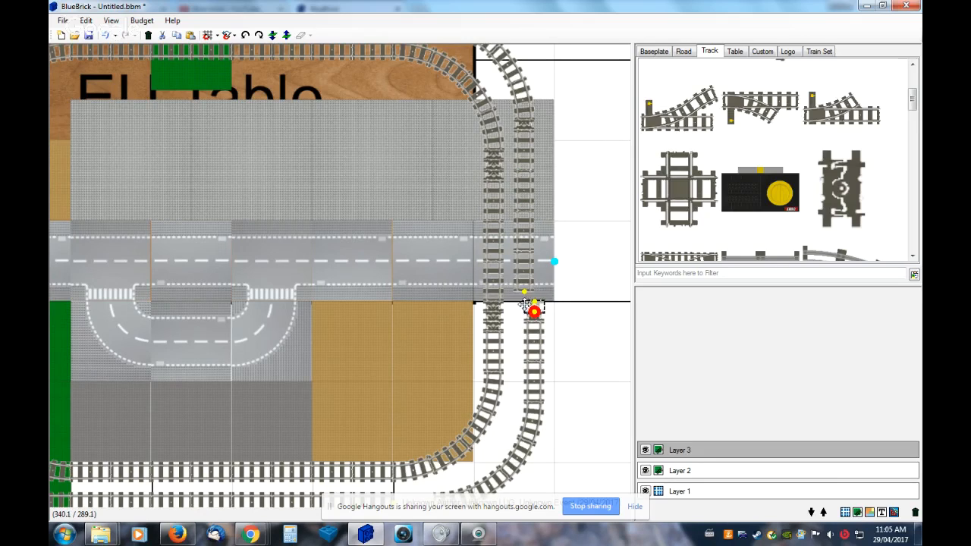
pyautogui.moveTo(525, 305); pyautogui.dragTo(525, 331)
pyautogui.moveTo(540, 386); pyautogui.dragTo(539, 454)
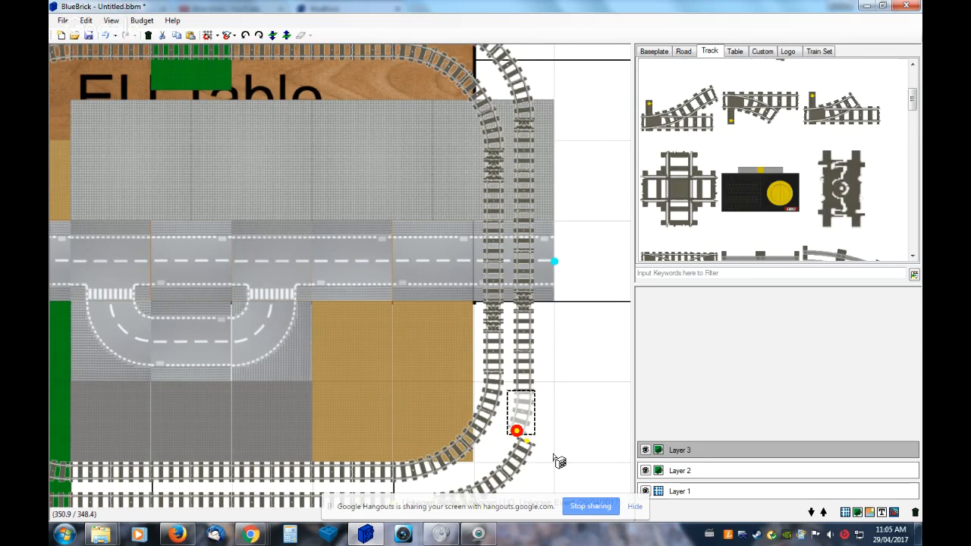
pyautogui.scroll(-1, 559, 460)
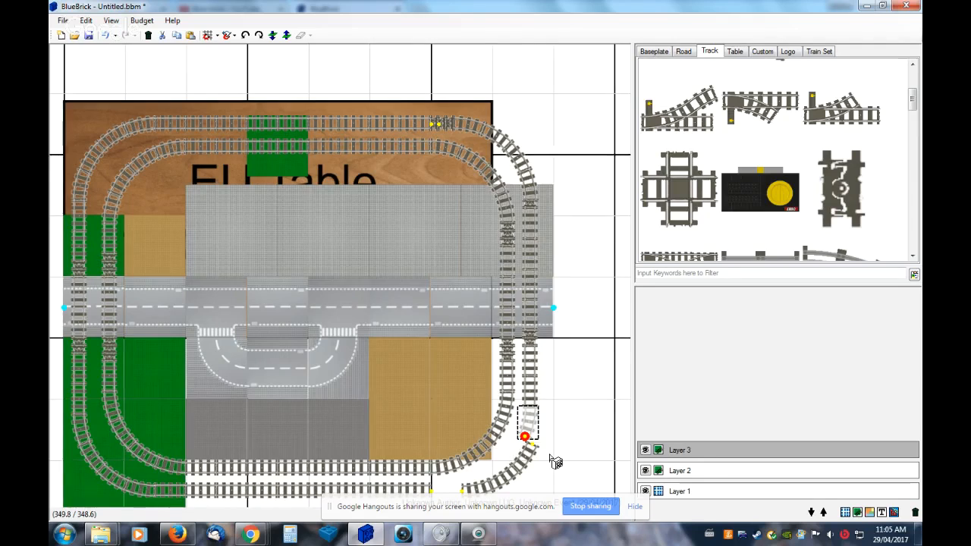
# Fill the gap in the outer loop's lower run with Flex Track pieces up to the lower-right curve
pyautogui.scroll(-1, 447, 182)
pyautogui.moveTo(840, 189); pyautogui.dragTo(496, 429)
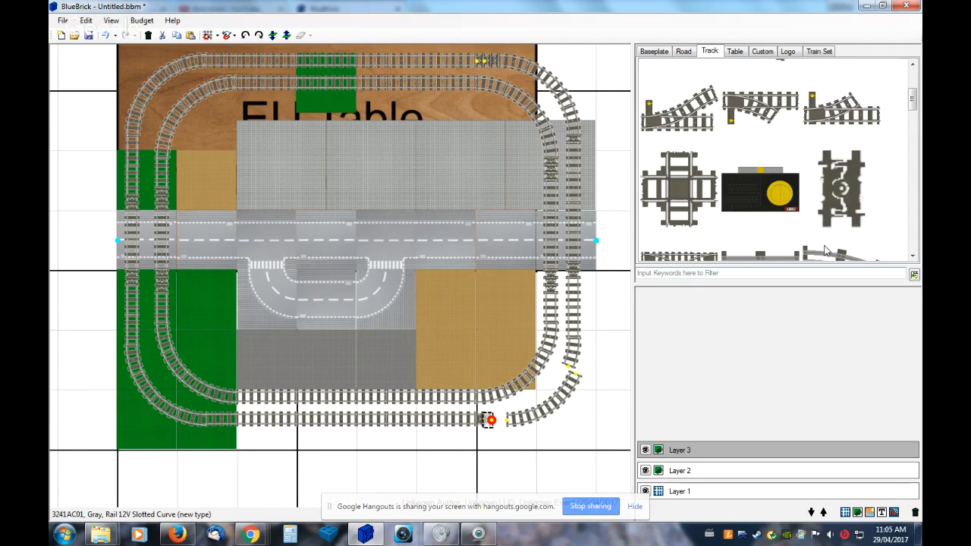
pyautogui.moveTo(840, 189); pyautogui.dragTo(594, 342)
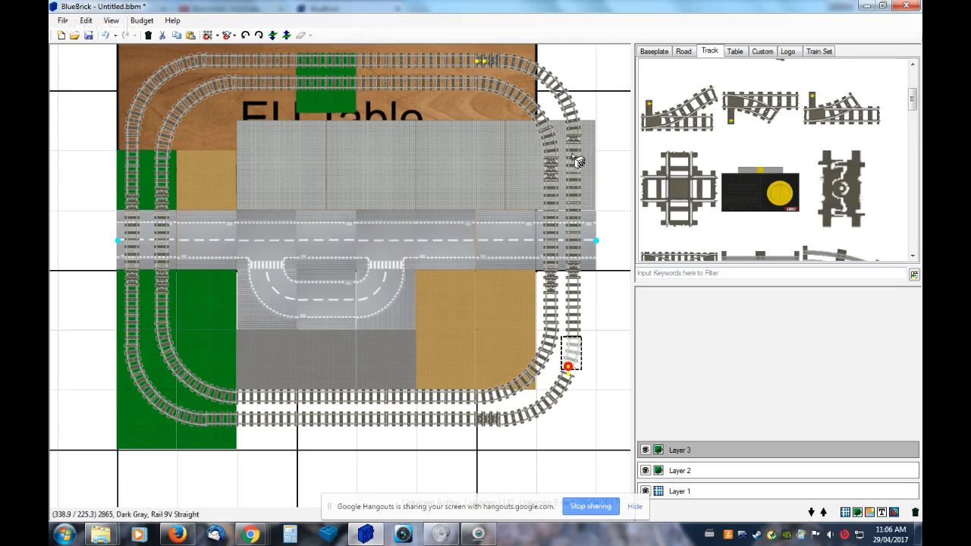
# Set aside a right outer straight and the lower curve piece, insert Flex Track below the upper-right curve, and reattach the straights beneath it
pyautogui.moveTo(573, 155); pyautogui.dragTo(614, 377)
pyautogui.moveTo(574, 155); pyautogui.dragTo(624, 315)
pyautogui.moveTo(820, 204); pyautogui.dragTo(575, 164)
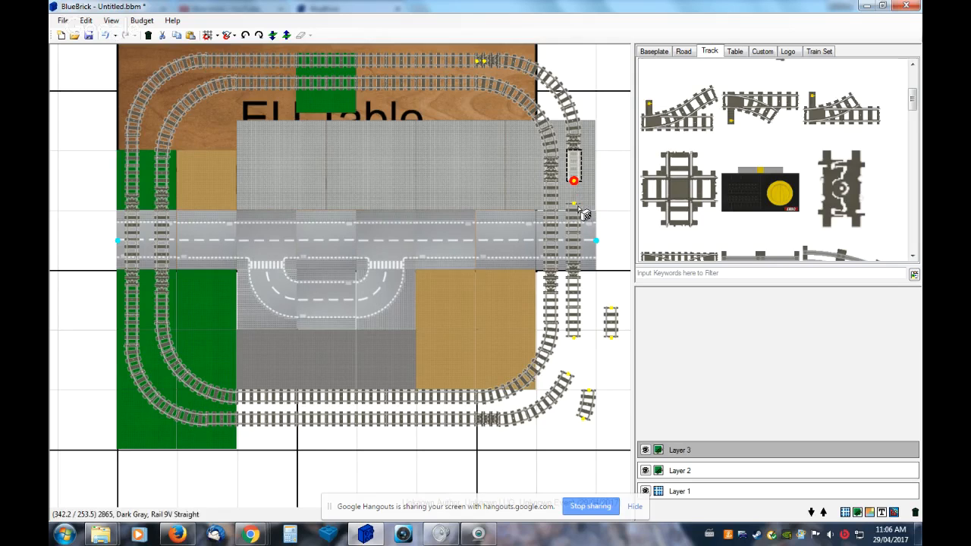
pyautogui.moveTo(578, 181); pyautogui.dragTo(575, 219)
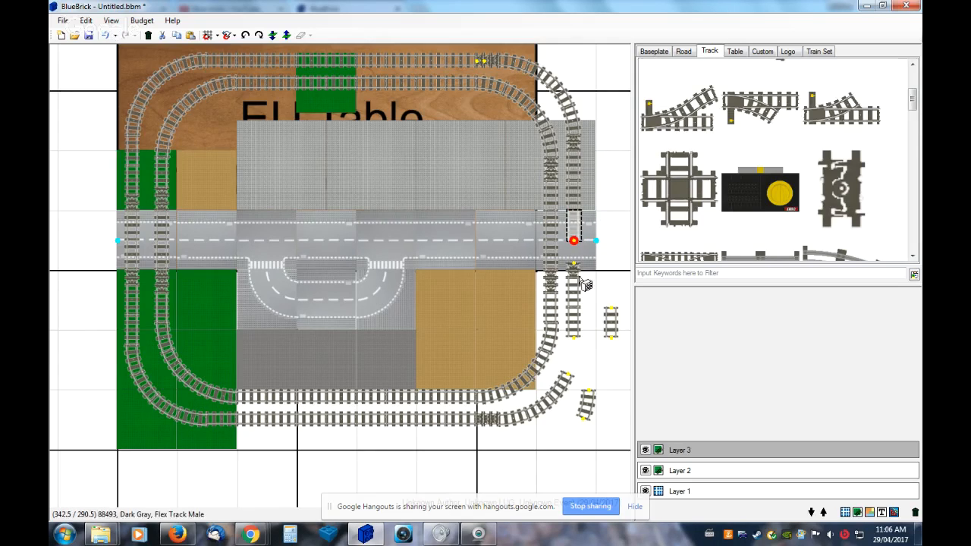
# Reattach the lower-right curve piece, straights and Flex Track below the road, and fit the spare Rail 9V Straight into the gap on the road
pyautogui.press('Down')
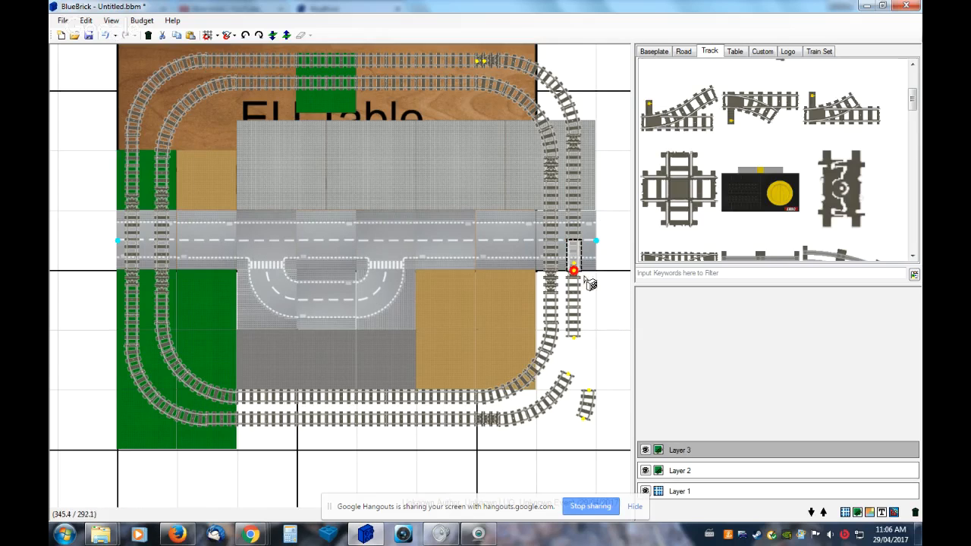
pyautogui.moveTo(576, 253); pyautogui.dragTo(596, 243)
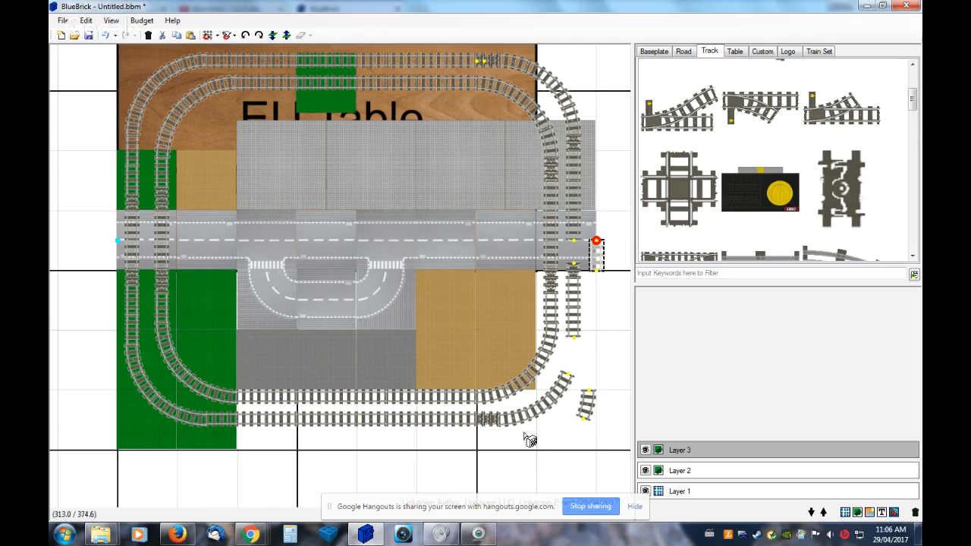
pyautogui.moveTo(585, 416); pyautogui.dragTo(569, 374)
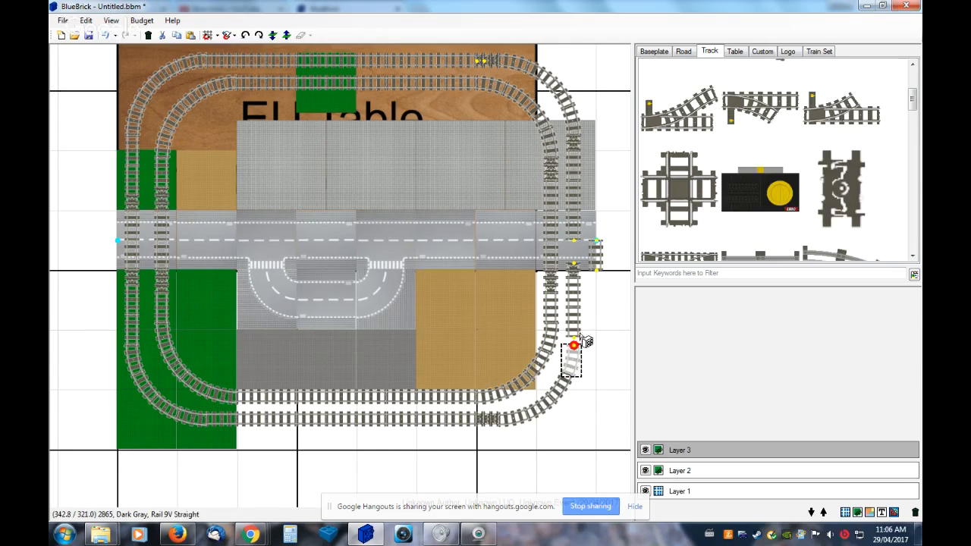
pyautogui.moveTo(577, 330); pyautogui.dragTo(574, 282)
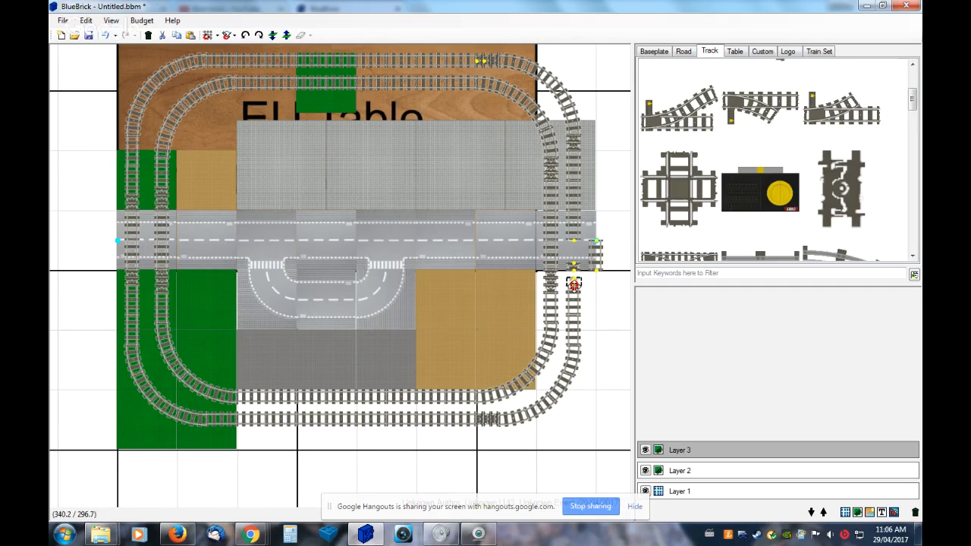
pyautogui.click(595, 262)
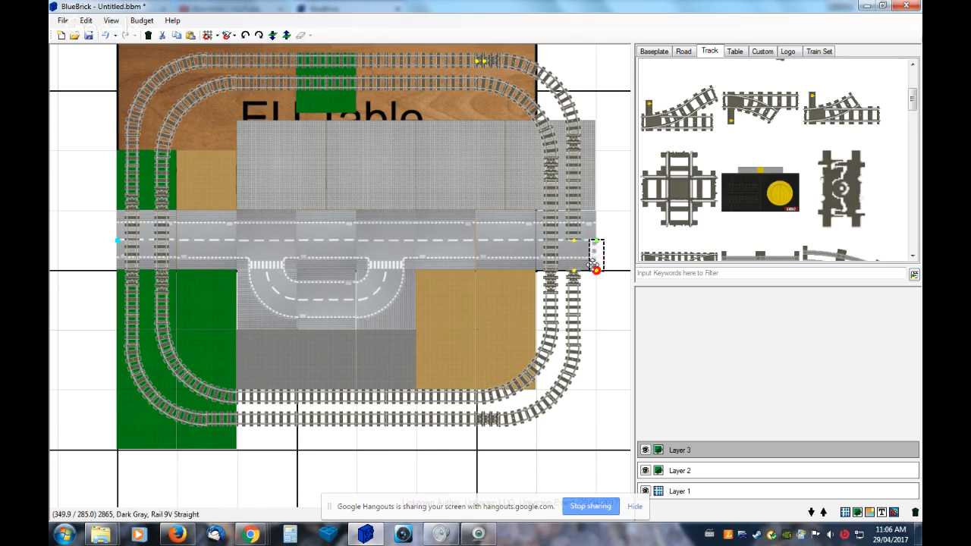
pyautogui.moveTo(595, 262); pyautogui.dragTo(575, 260)
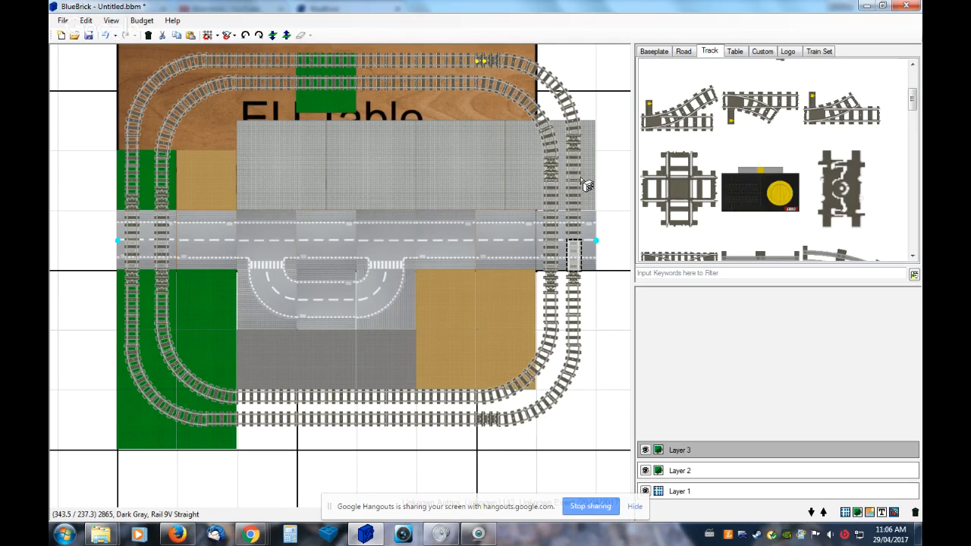
# Examine the Flex Track joints on the right side of both train loops up close, and review the whole layout
pyautogui.scroll(1, 586, 185)
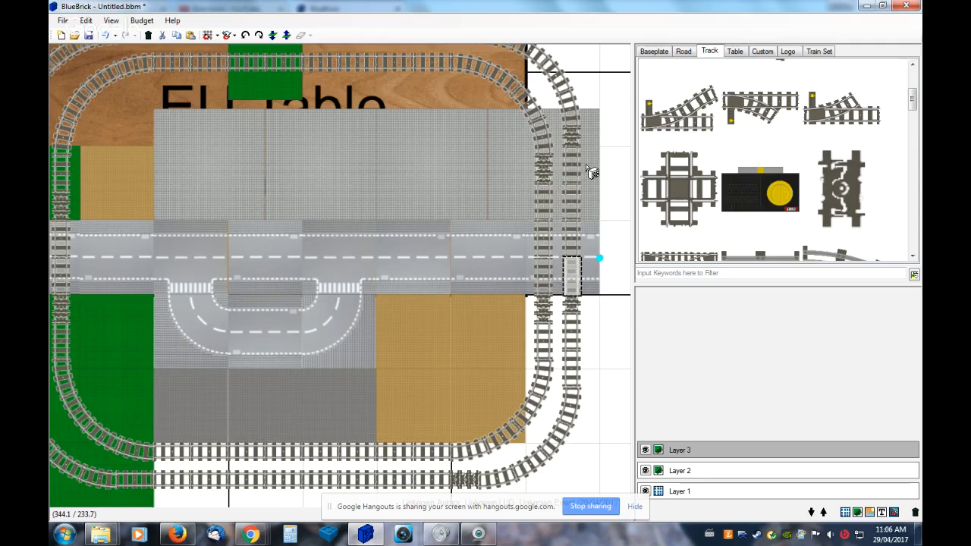
pyautogui.scroll(5, 585, 164)
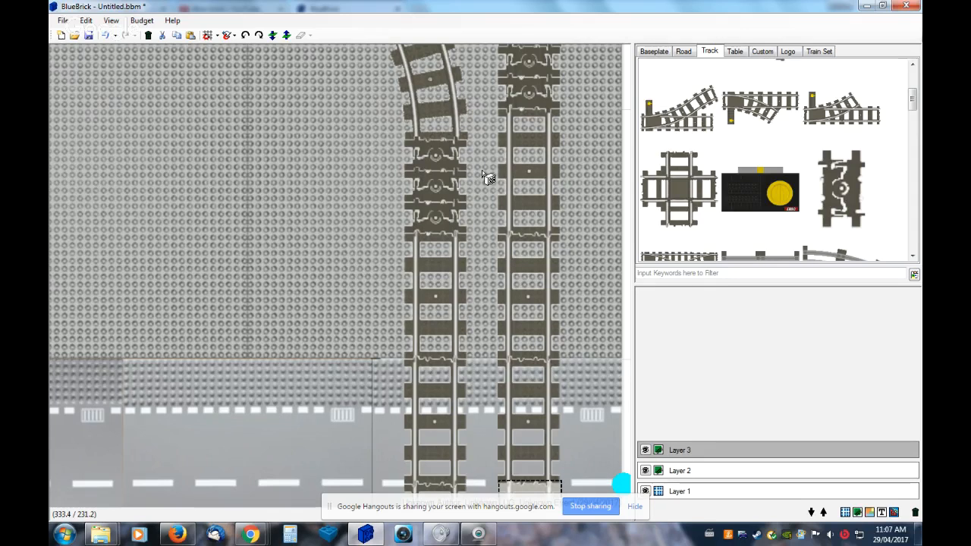
pyautogui.scroll(-5, 482, 170)
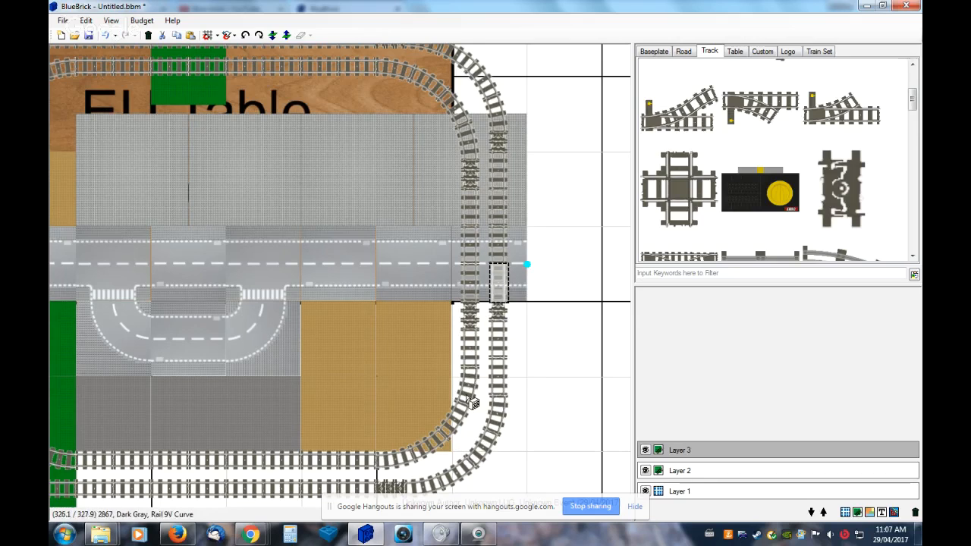
pyautogui.scroll(-2, 443, 485)
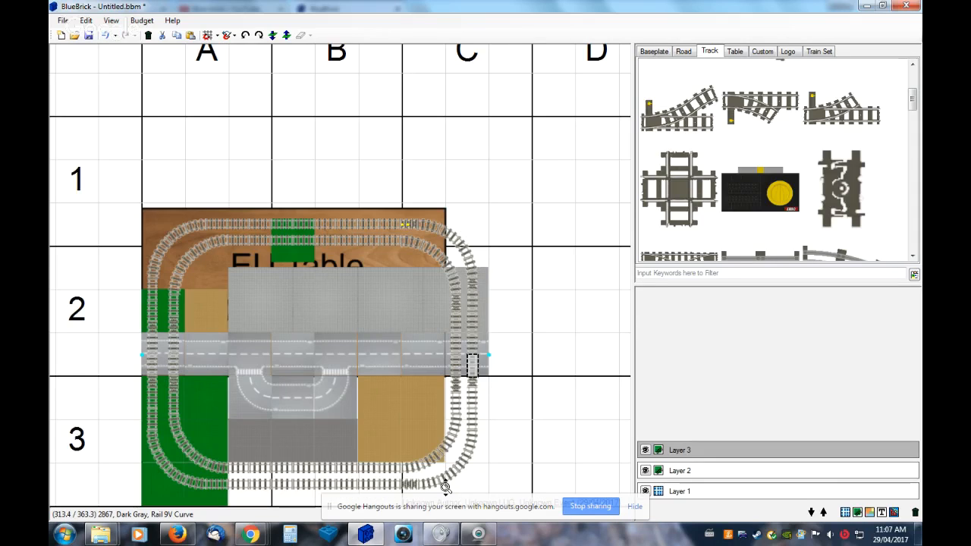
pyautogui.scroll(1, 320, 484)
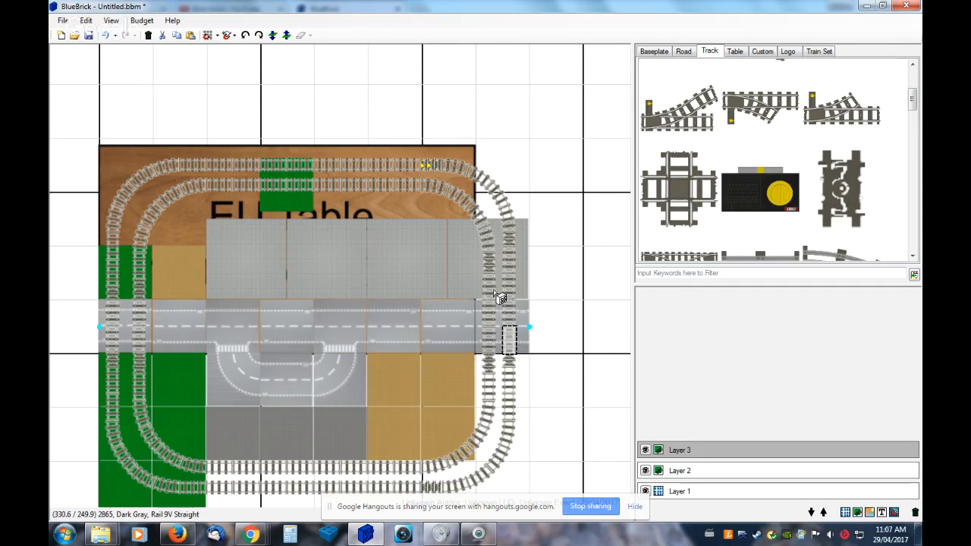
pyautogui.scroll(3, 501, 297)
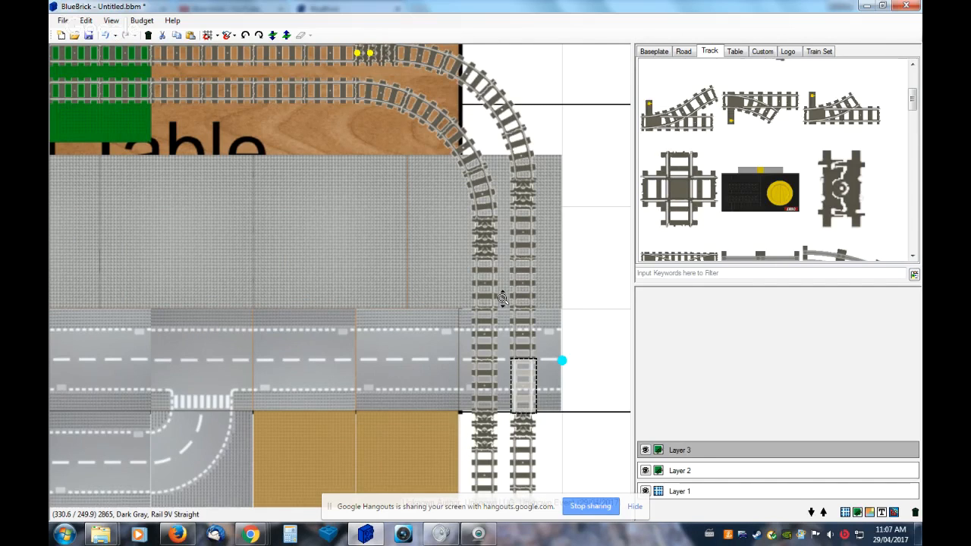
pyautogui.scroll(2, 501, 298)
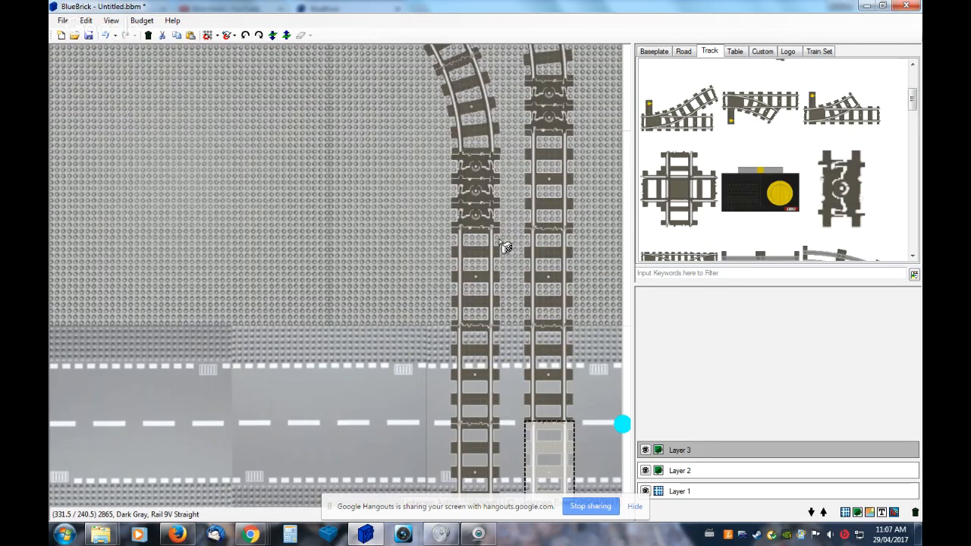
pyautogui.scroll(-3, 506, 227)
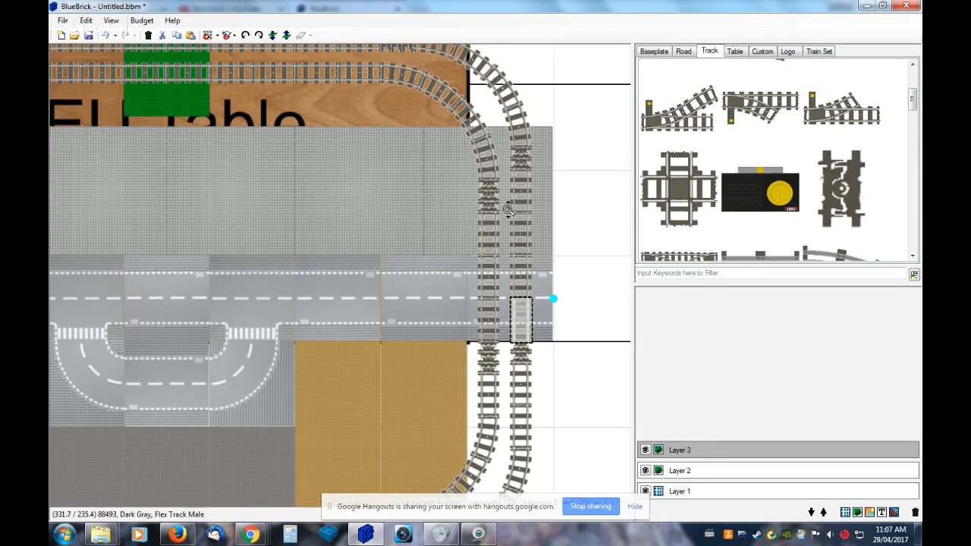
pyautogui.scroll(-3, 508, 210)
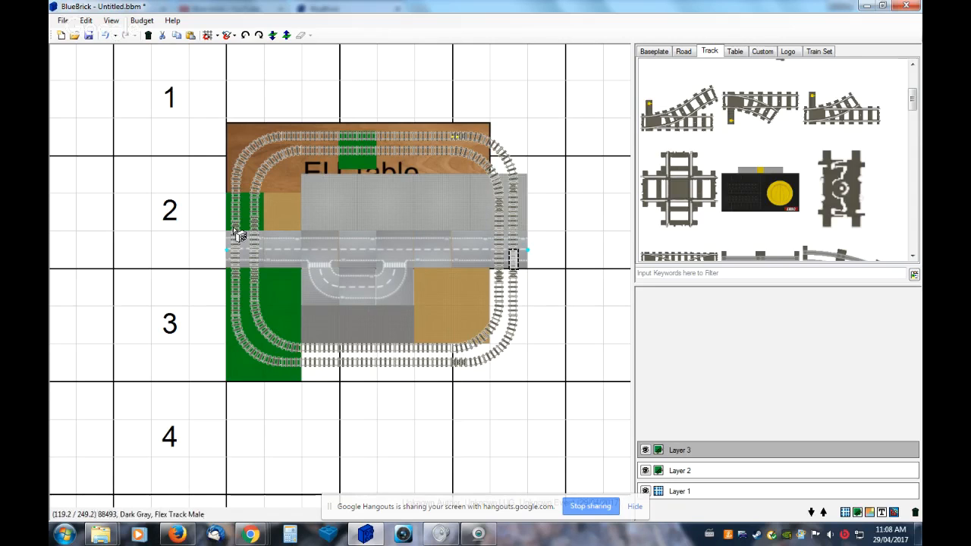
pyautogui.scroll(1, 340, 196)
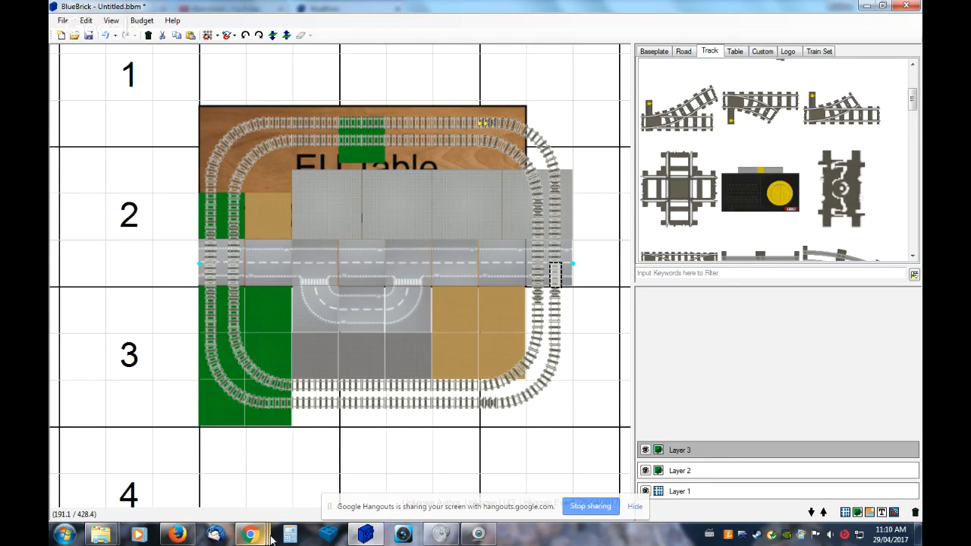
# Switch to the Google Hangouts window in Chrome and stop the screen sharing
pyautogui.moveTo(270, 537)
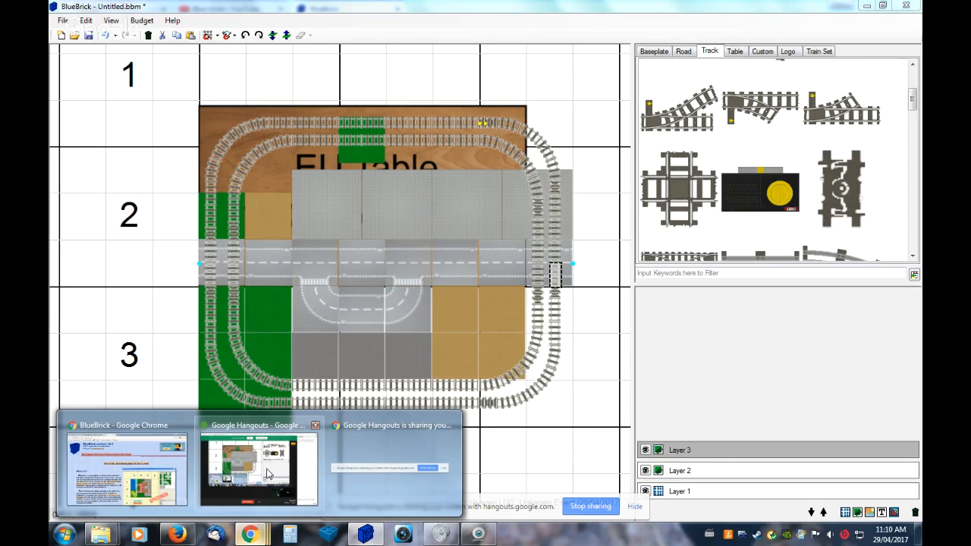
pyautogui.click(267, 475)
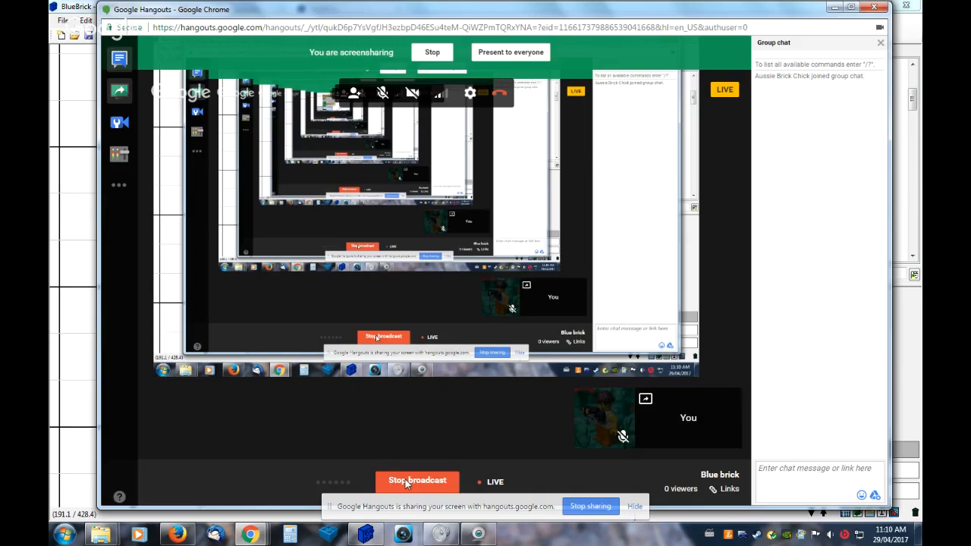
pyautogui.click(432, 52)
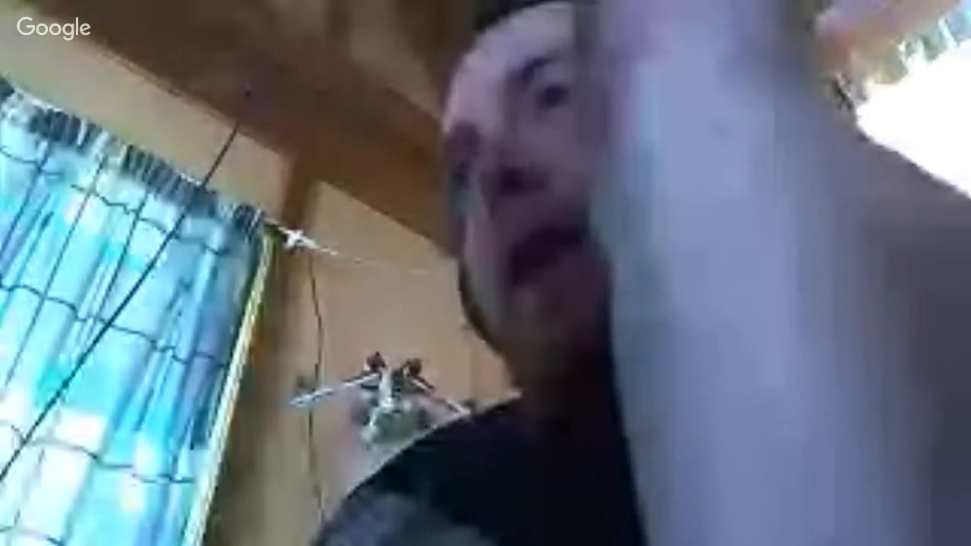